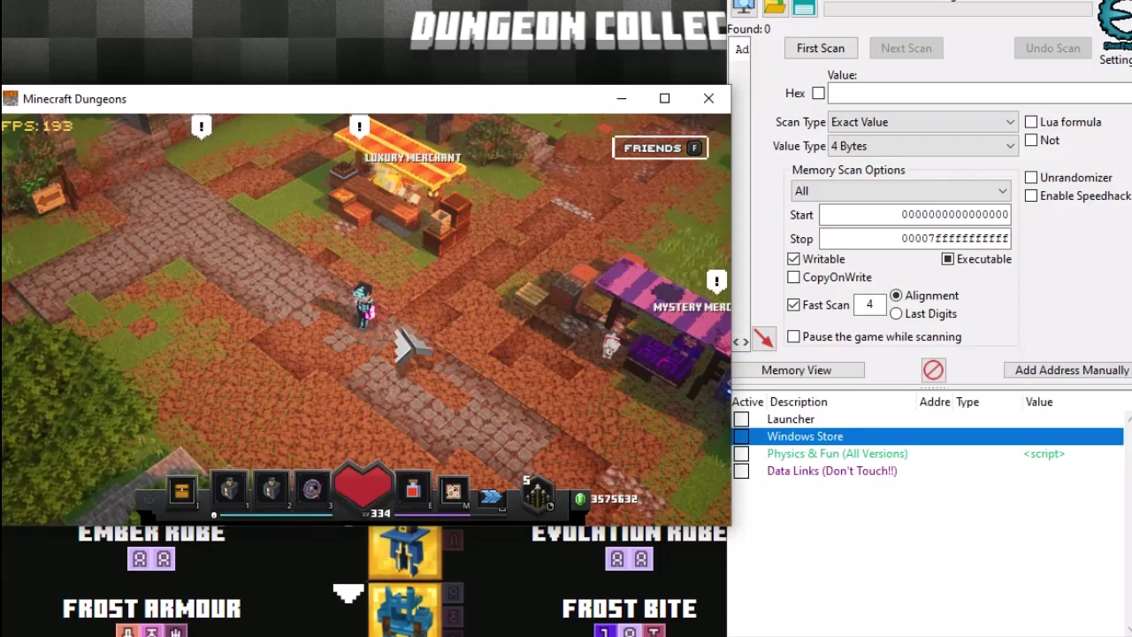
Test-fire the equipped crossbow in the camp and view the Harp Crossbow's details in the inventory
right_click(403, 340)
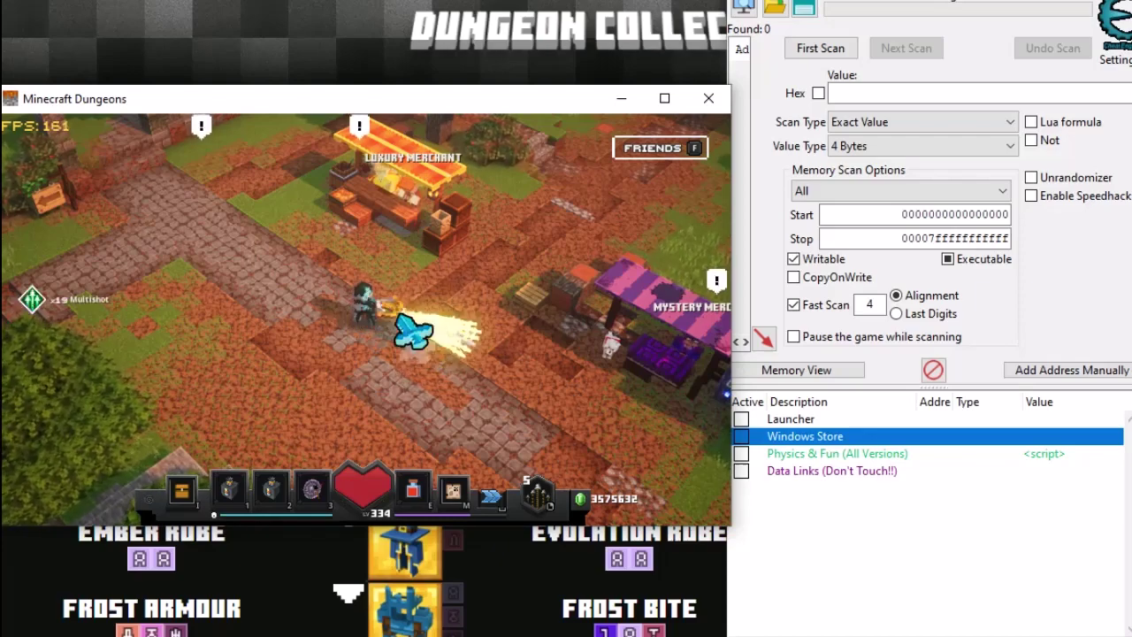
right_click(424, 283)
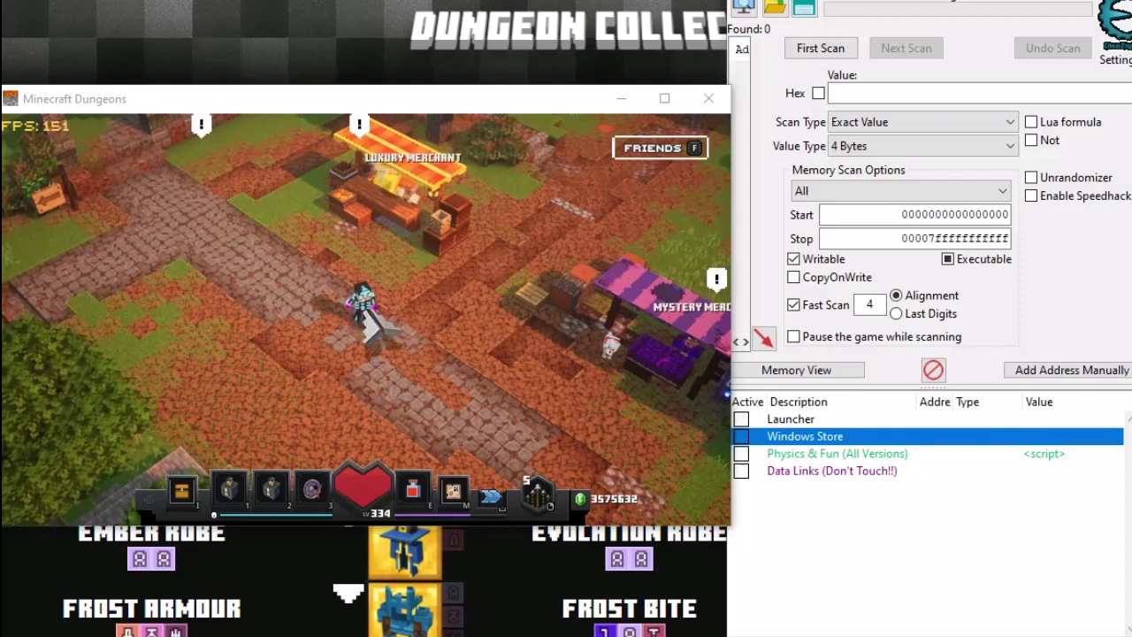
click(369, 321)
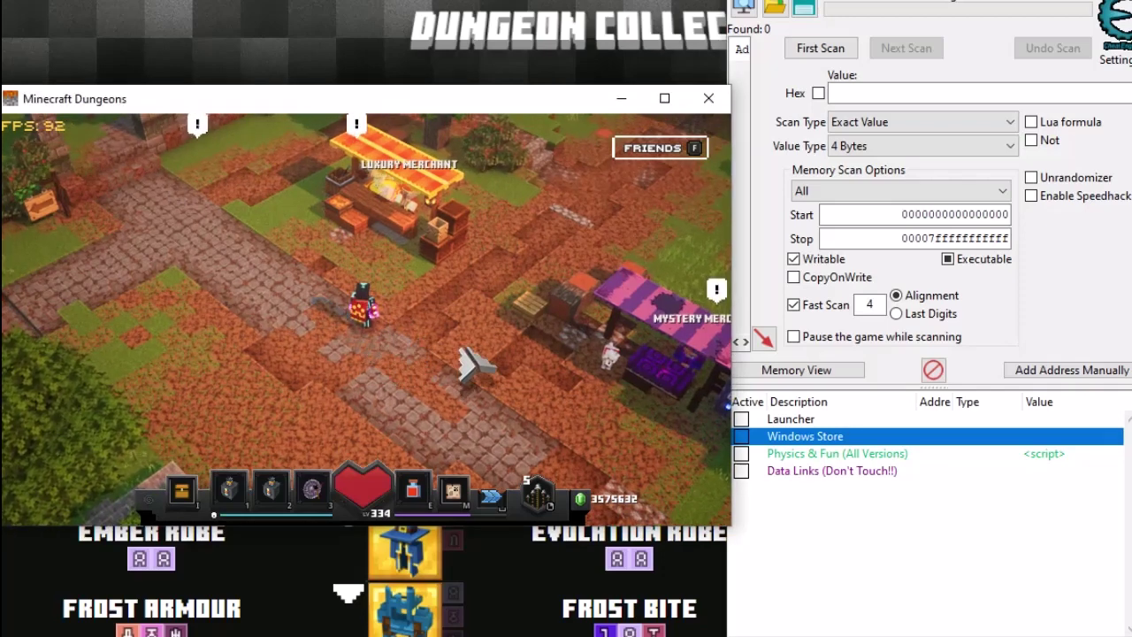
key(i)
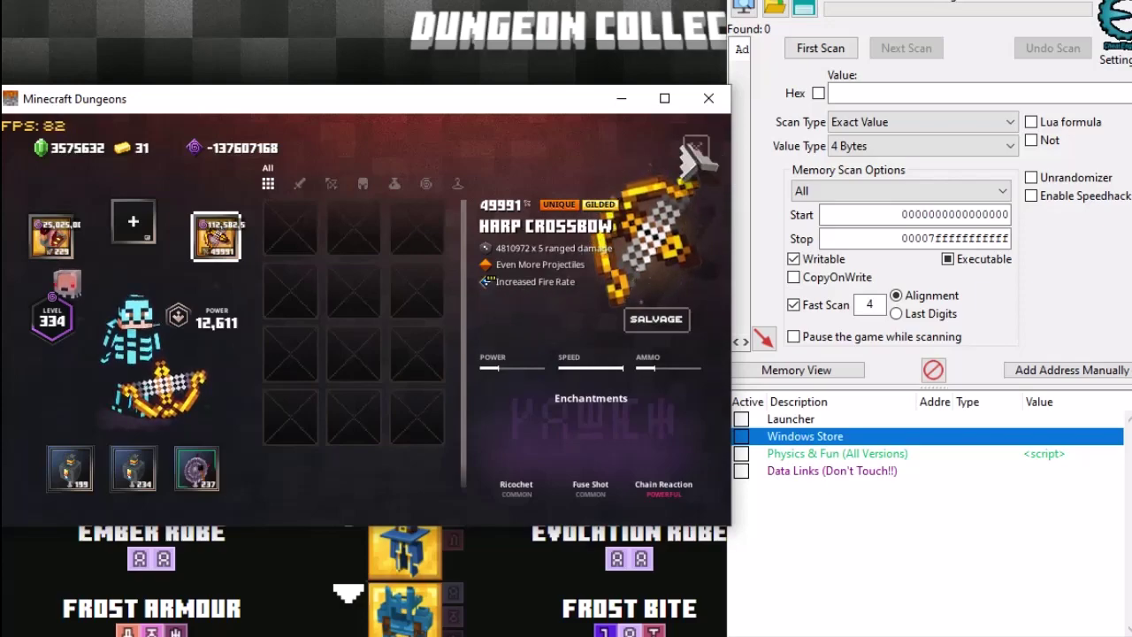
click(697, 149)
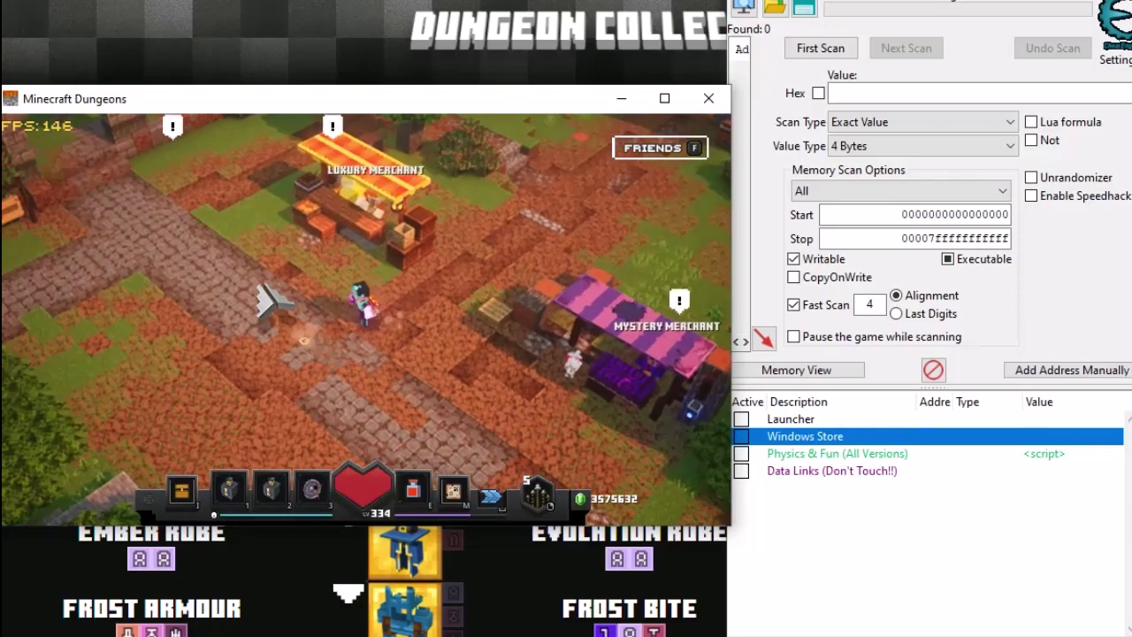
Restock the Luxury Merchant's inventory and buy the Plate Armor
click(422, 275)
click(432, 334)
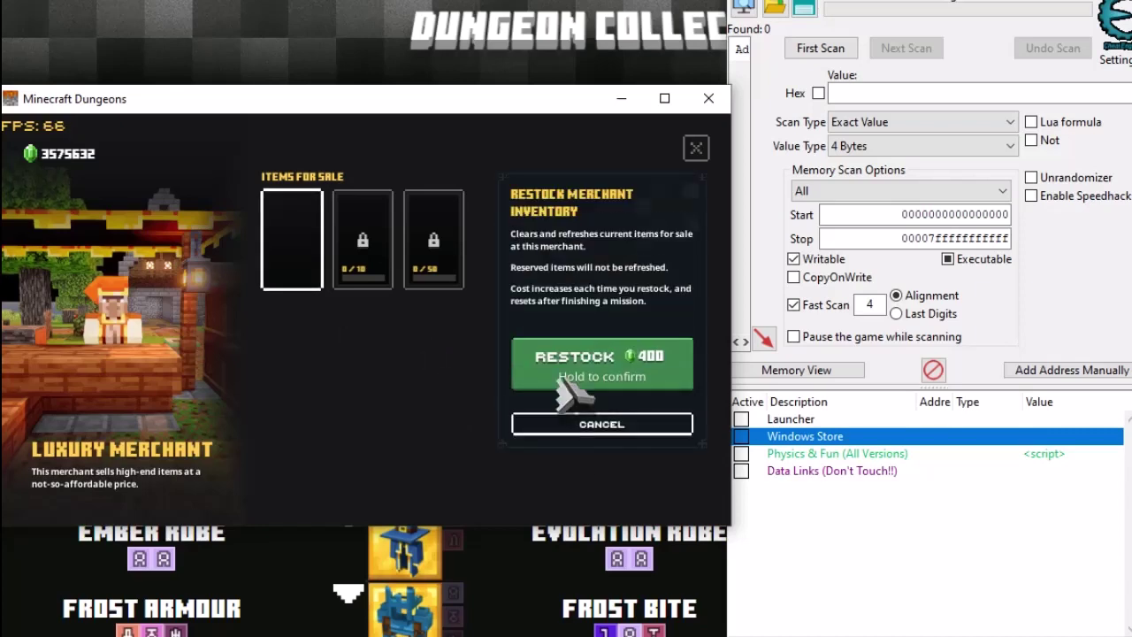
click(575, 363)
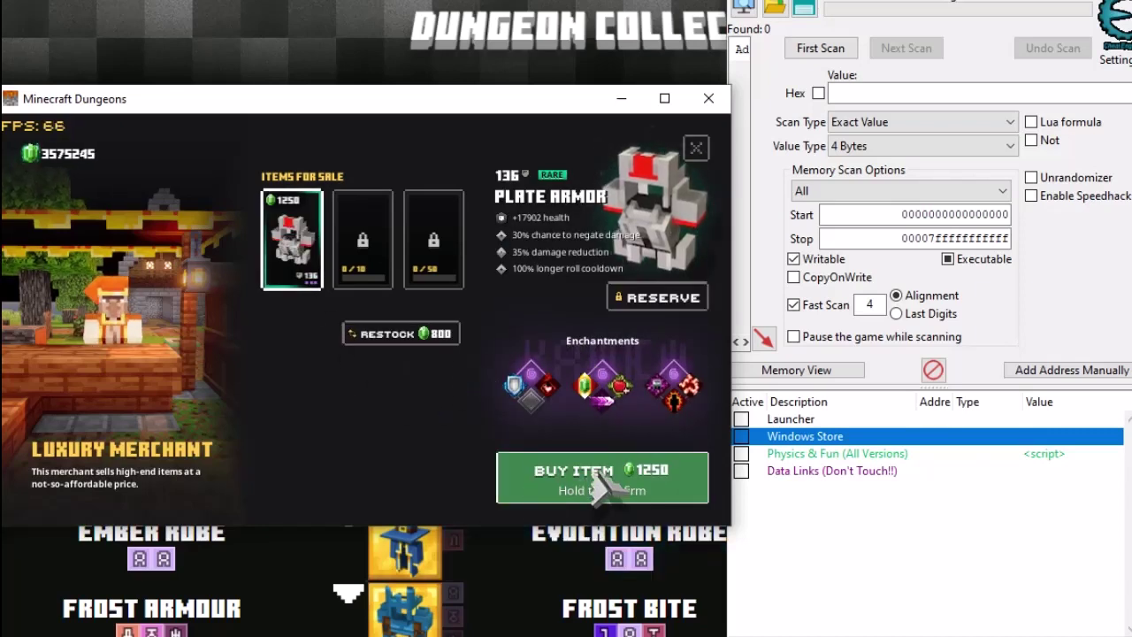
click(606, 485)
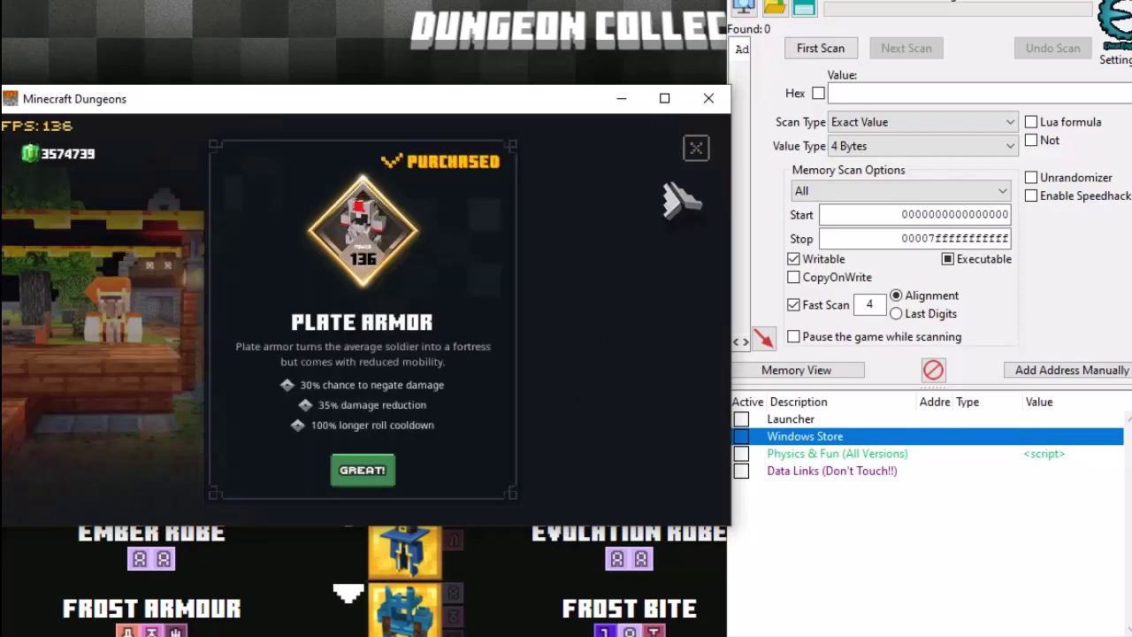
click(363, 471)
key(Escape)
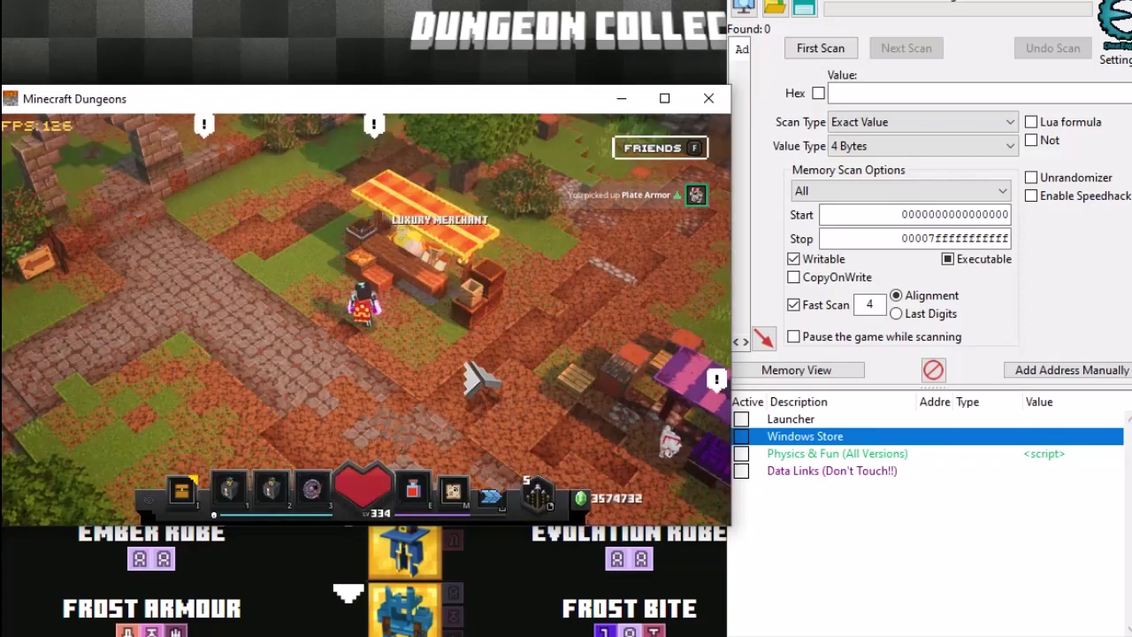
With the inventory open, switch to Cheat Engine and activate the Item Edit script for Windows Store v1.8.6.0
key(i)
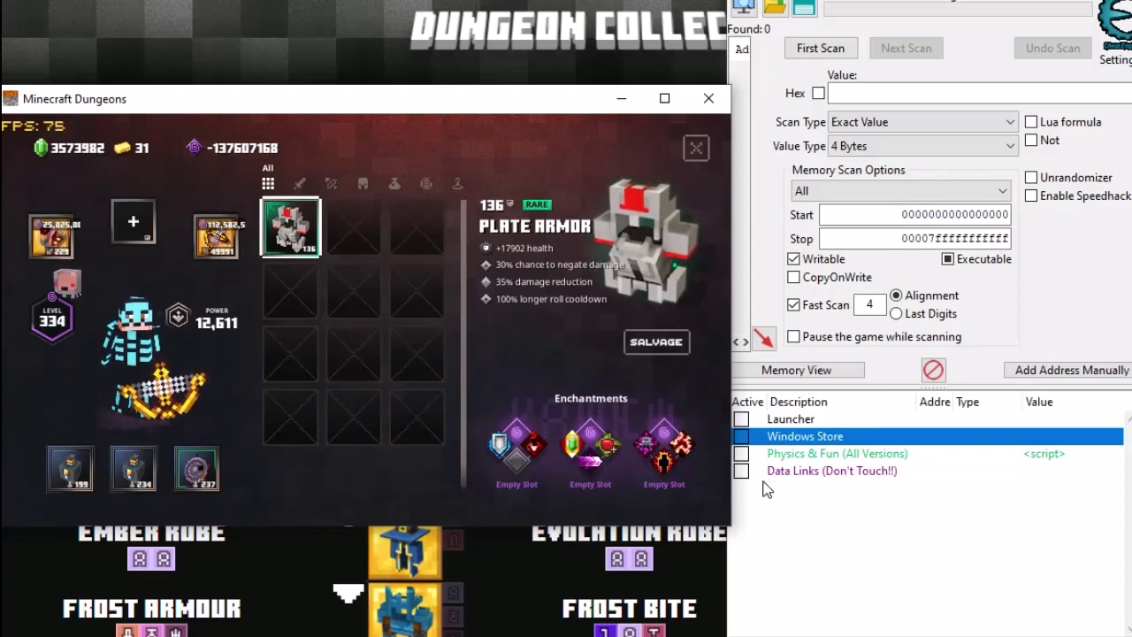
click(743, 443)
scroll(796, 433, down, 5)
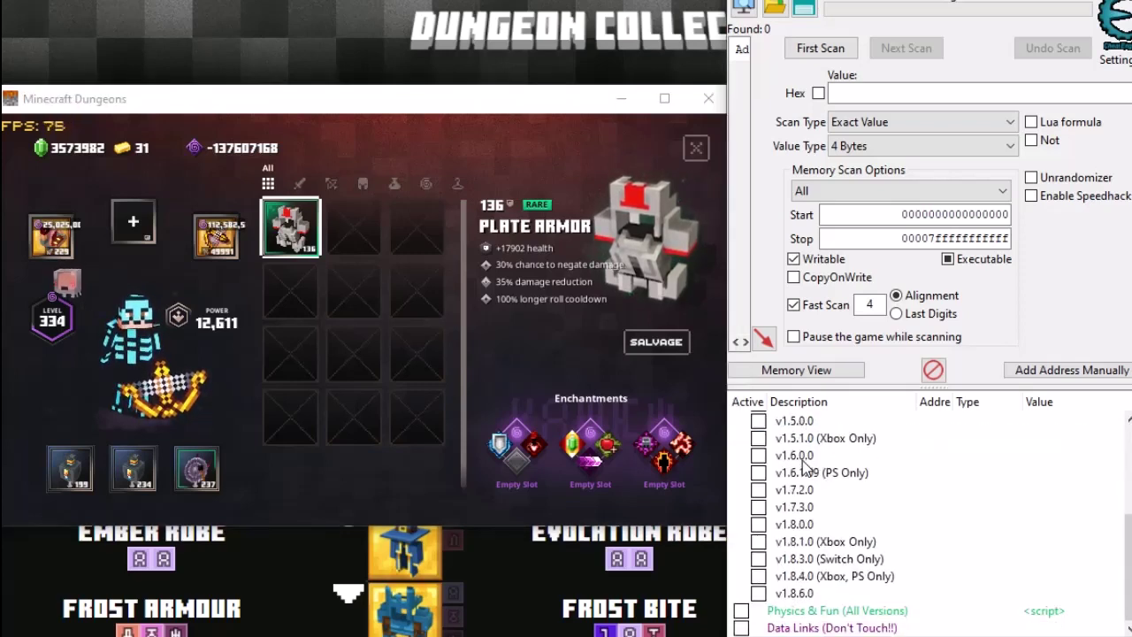
click(759, 594)
scroll(834, 539, down, 1)
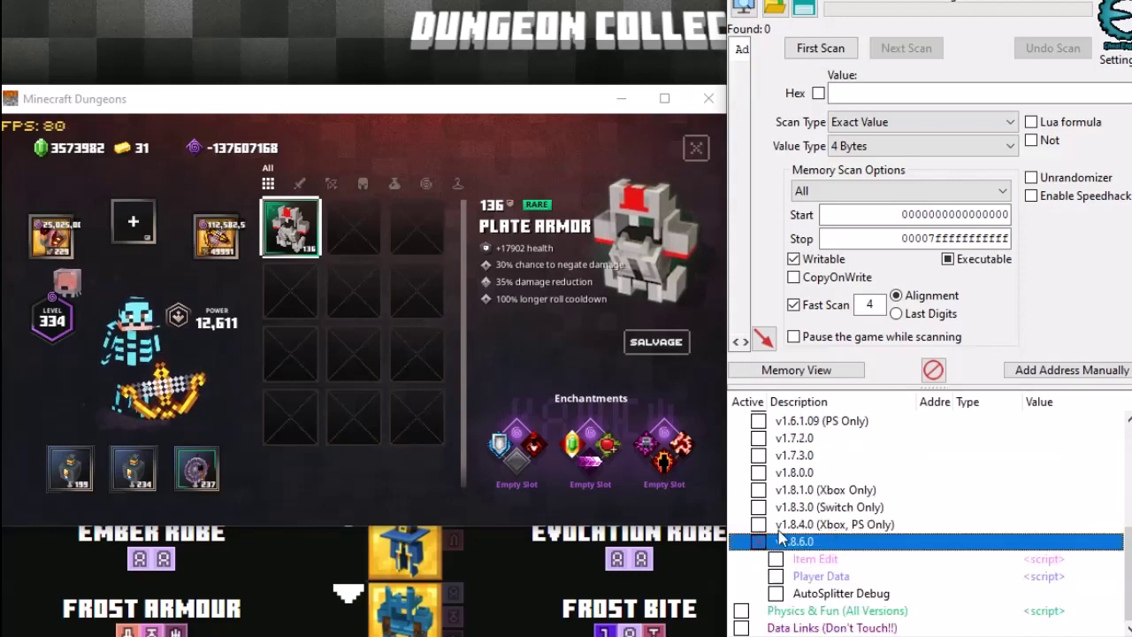
click(776, 559)
scroll(881, 528, down, 1)
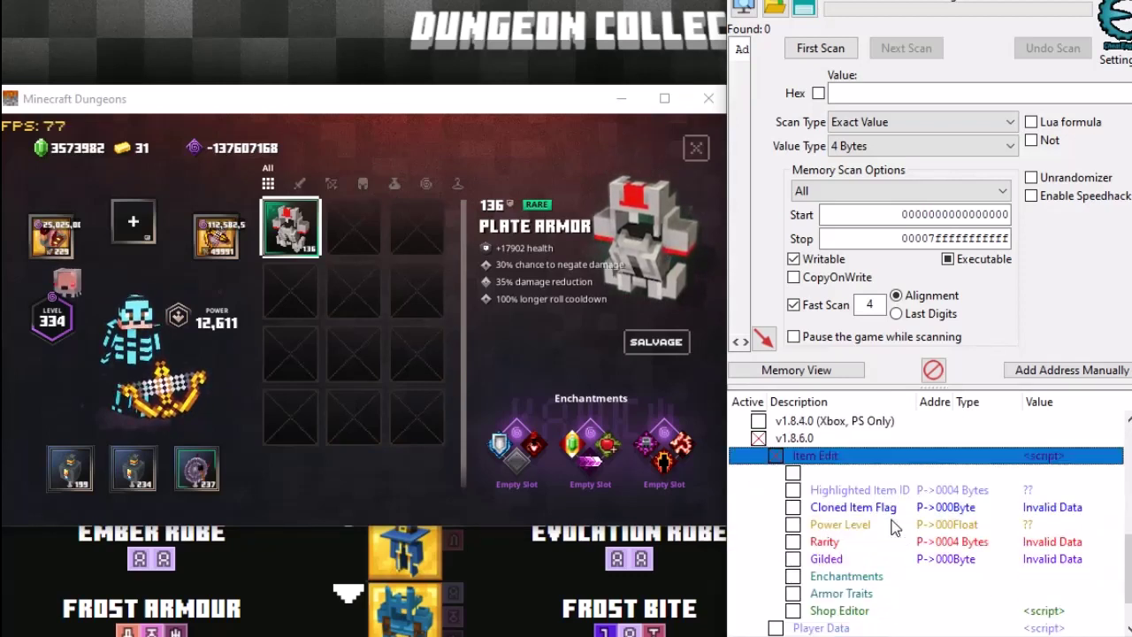
Reselect the Plate Armor in the game inventory to load its data into the Item Edit entries
scroll(927, 532, down, 1)
scroll(1018, 524, up, 1)
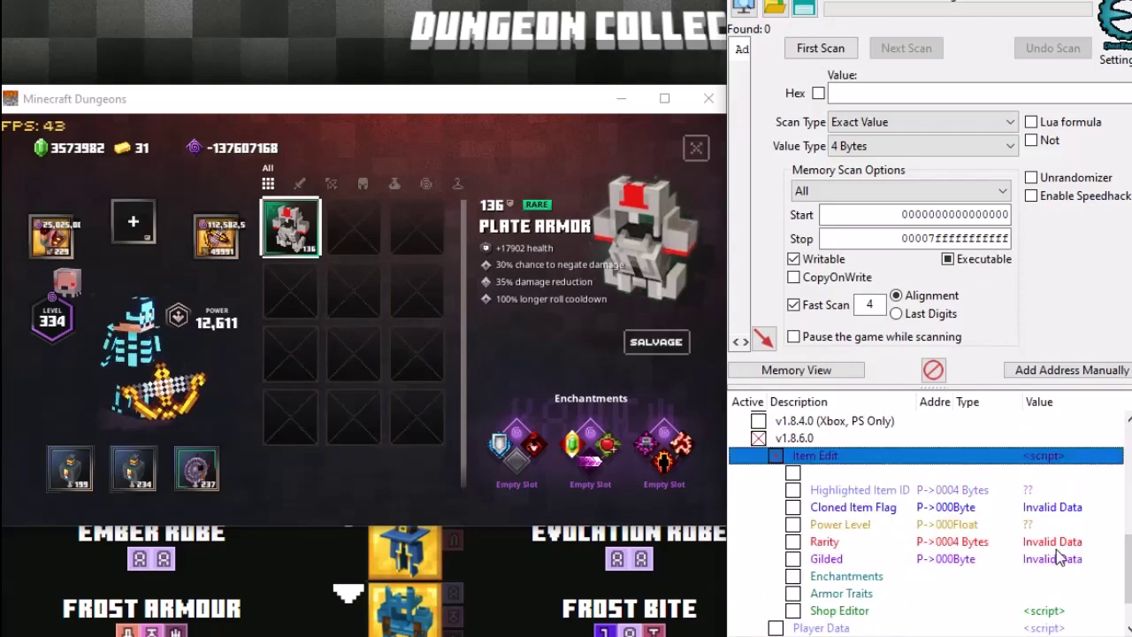
scroll(986, 541, down, 1)
click(364, 244)
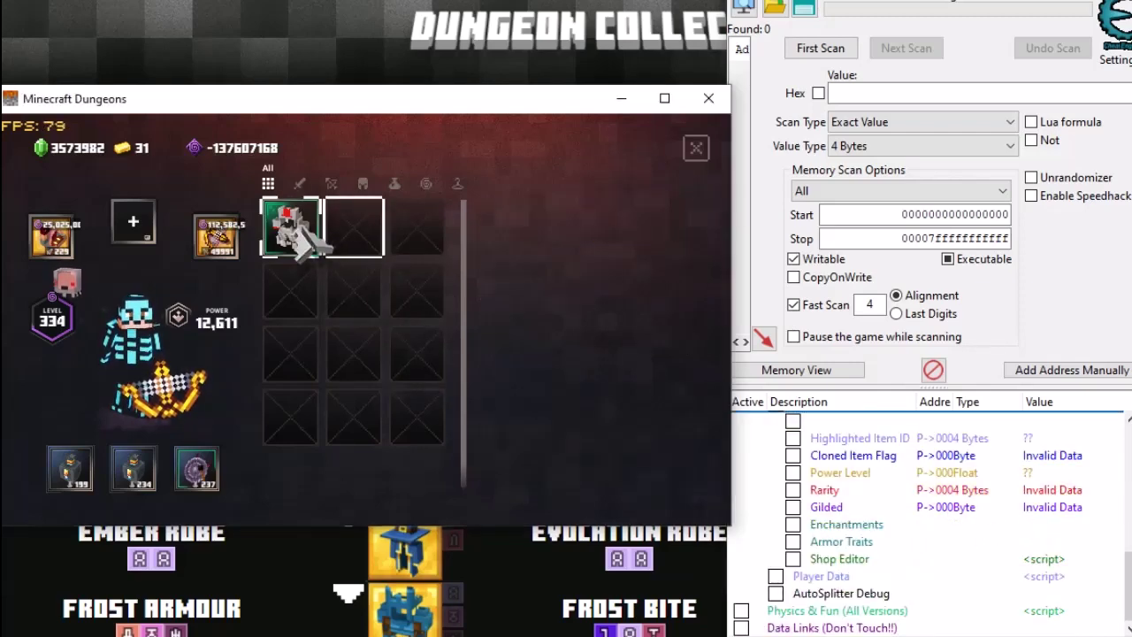
click(298, 234)
scroll(973, 513, up, 1)
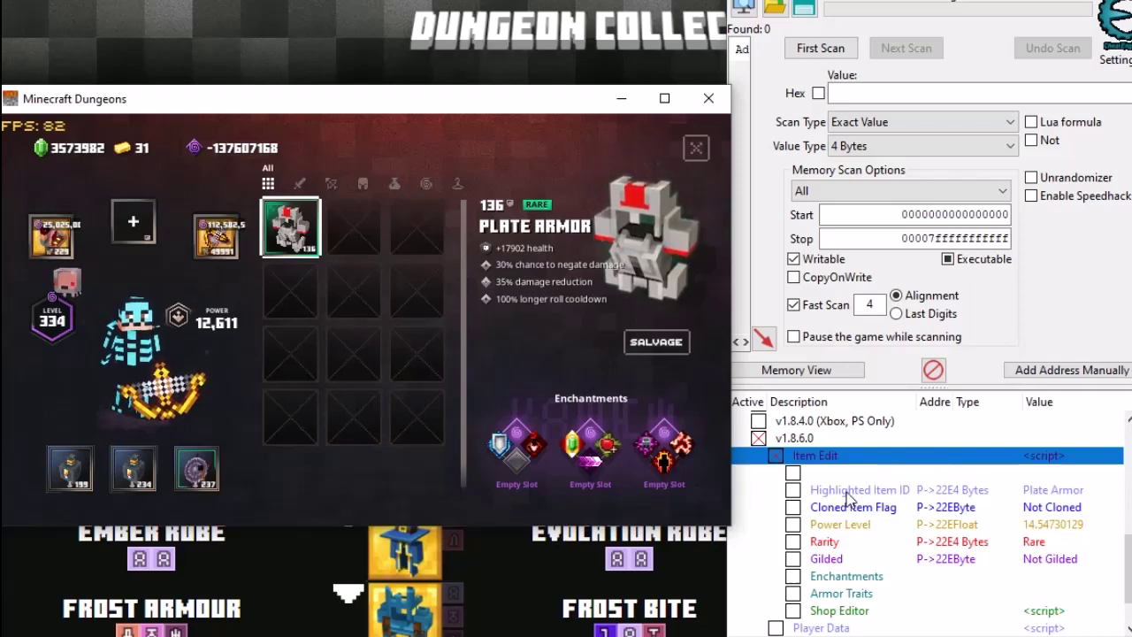
Change the Plate Armor's Highlighted Item ID to Harp Crossbow and equip the converted item
double_click(1035, 491)
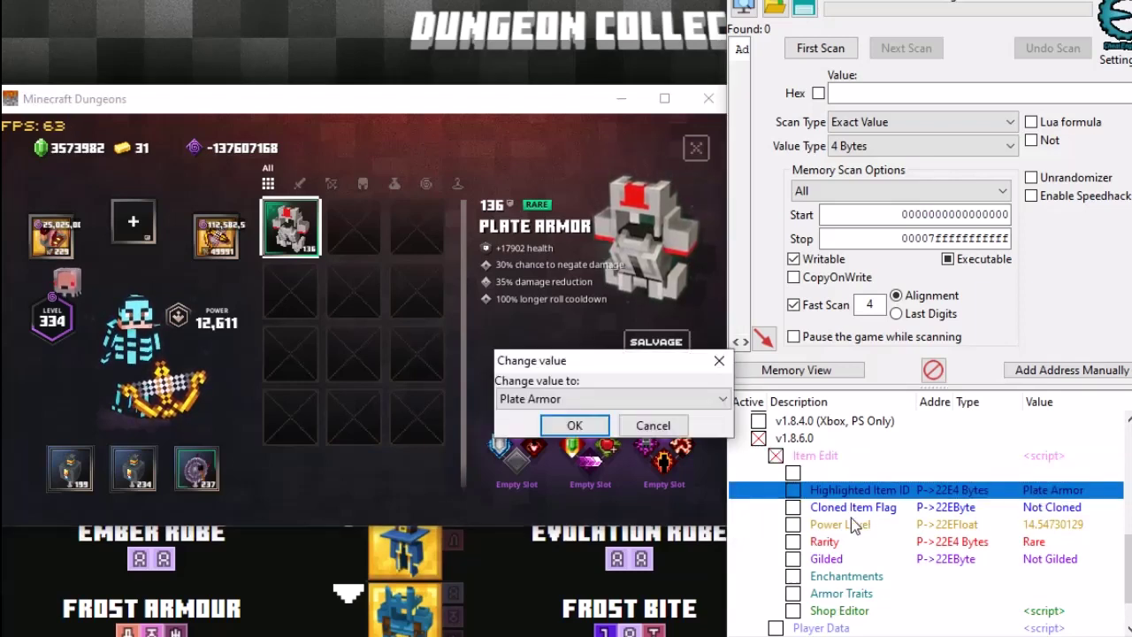
click(665, 399)
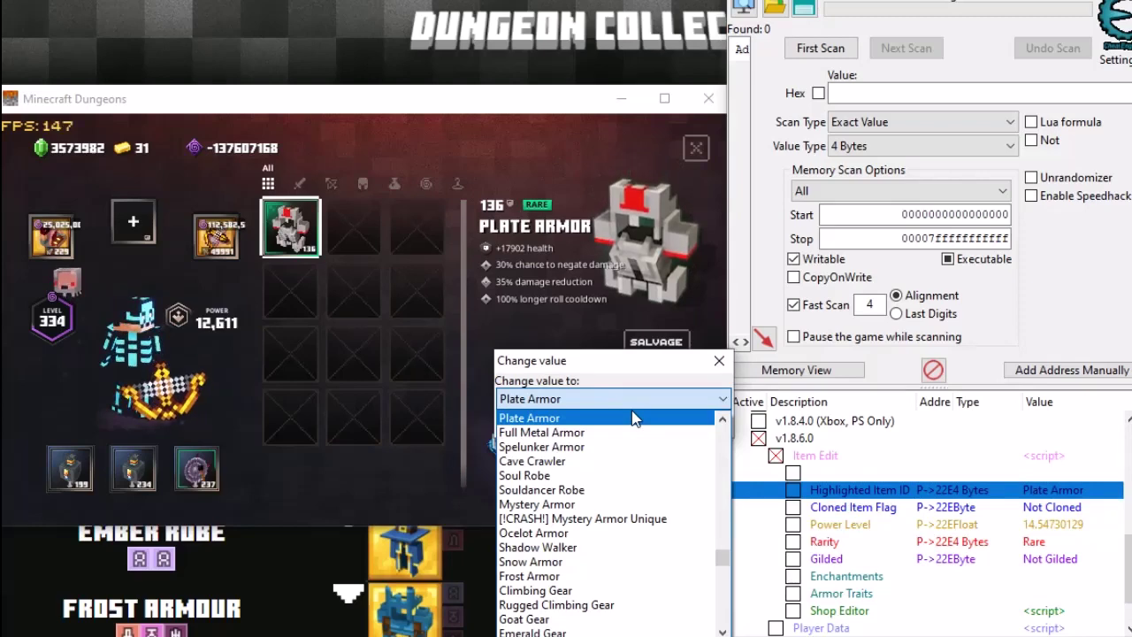
key(h)
key(h)
key(h)
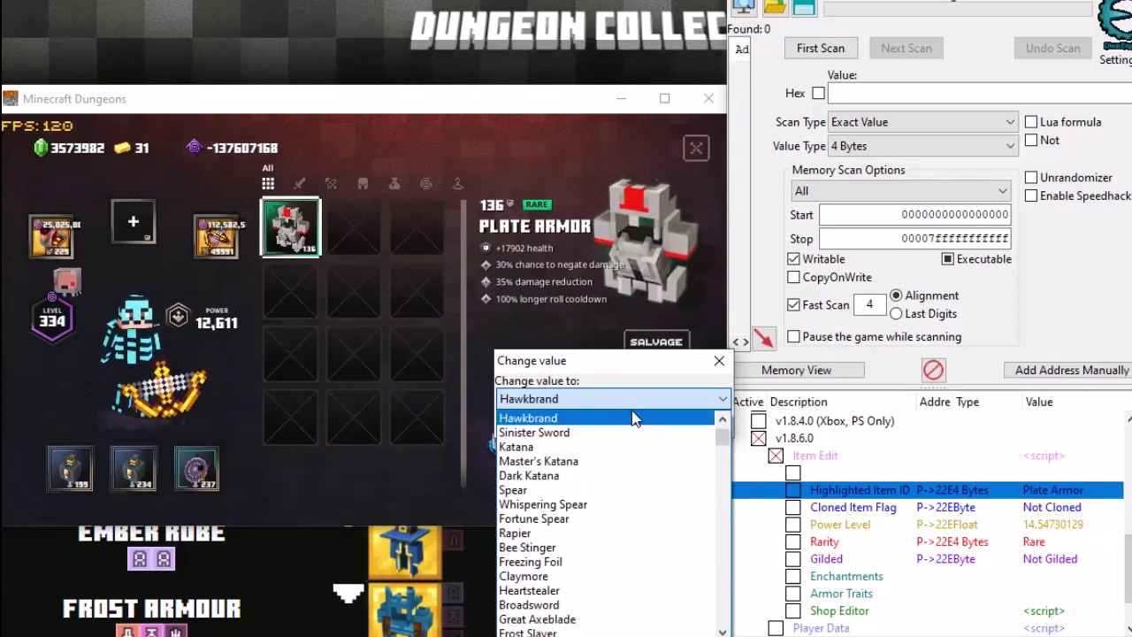
key(h)
key(h)
key(h)
key(h)
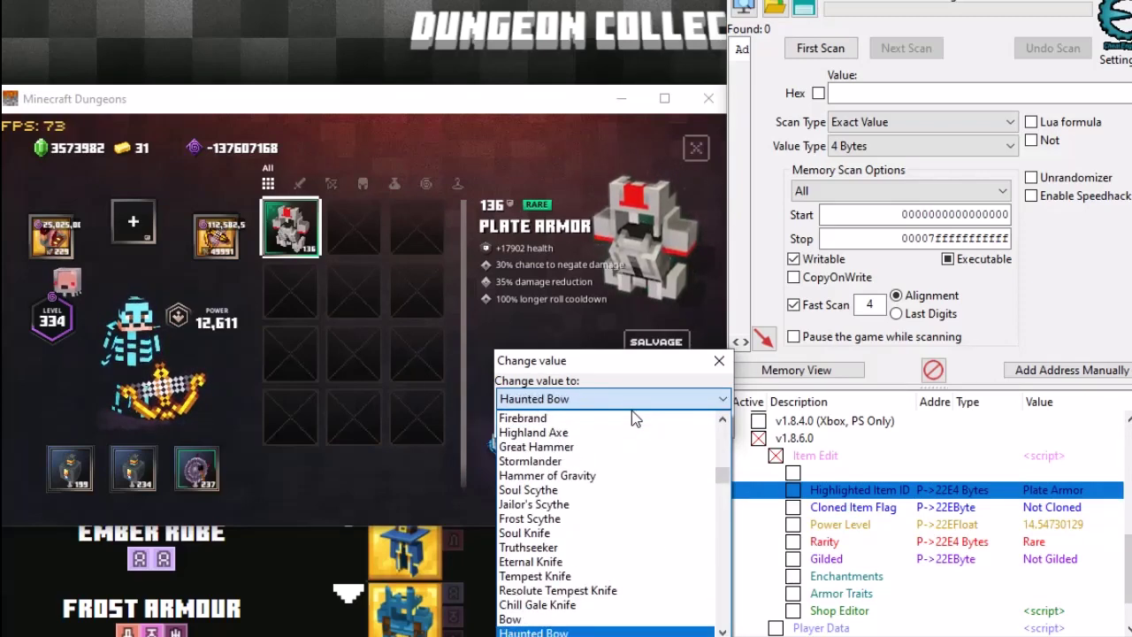
key(h)
key(h)
key(h)
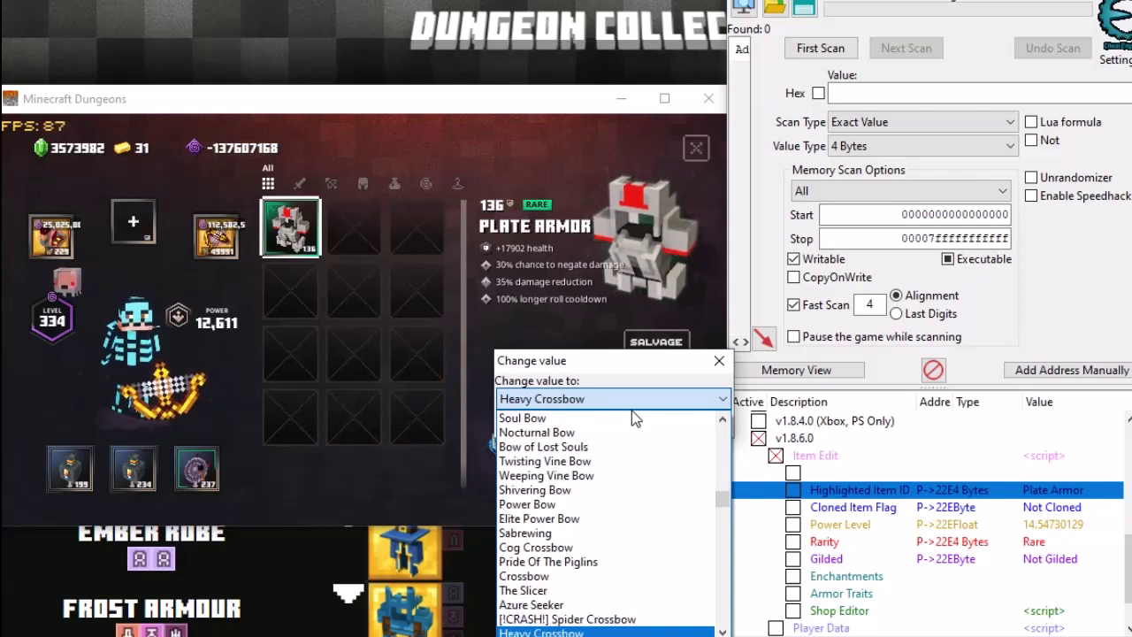
key(h)
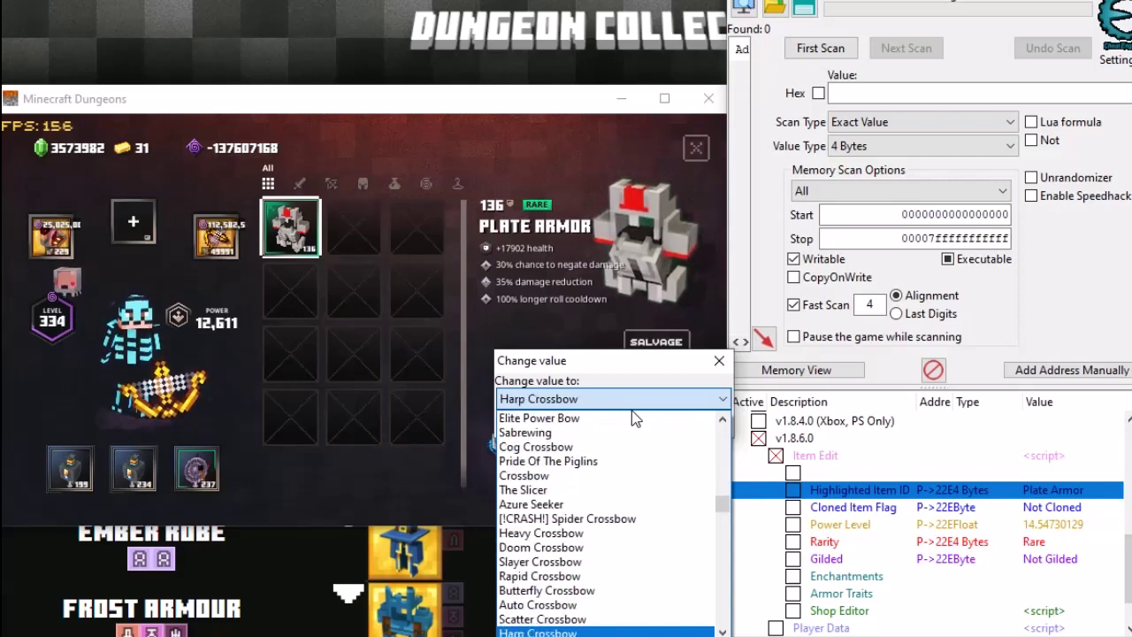
key(Return)
key(Return)
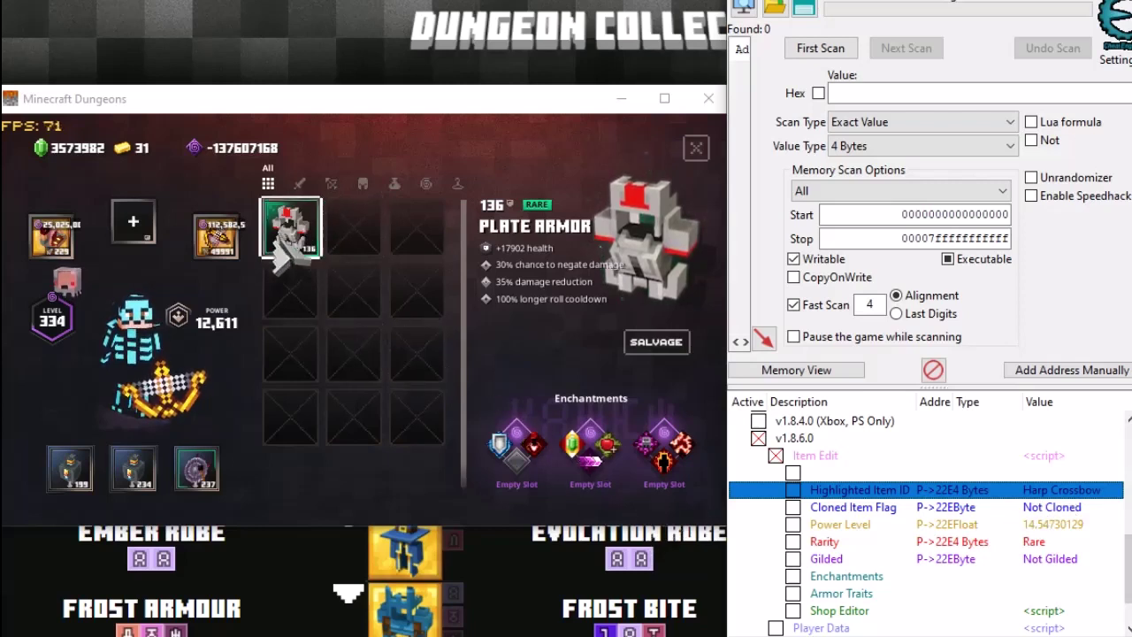
click(292, 237)
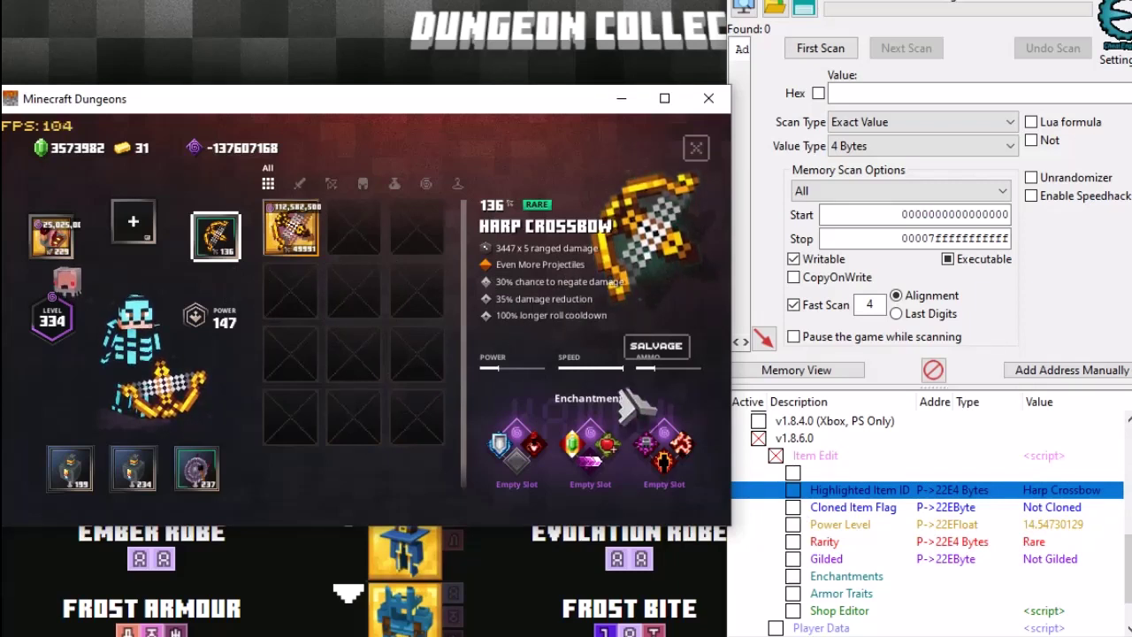
Set Total Traits to 0 under Armor Traits, then unequip and reselect the new Harp Crossbow to refresh it
click(795, 598)
scroll(884, 548, down, 3)
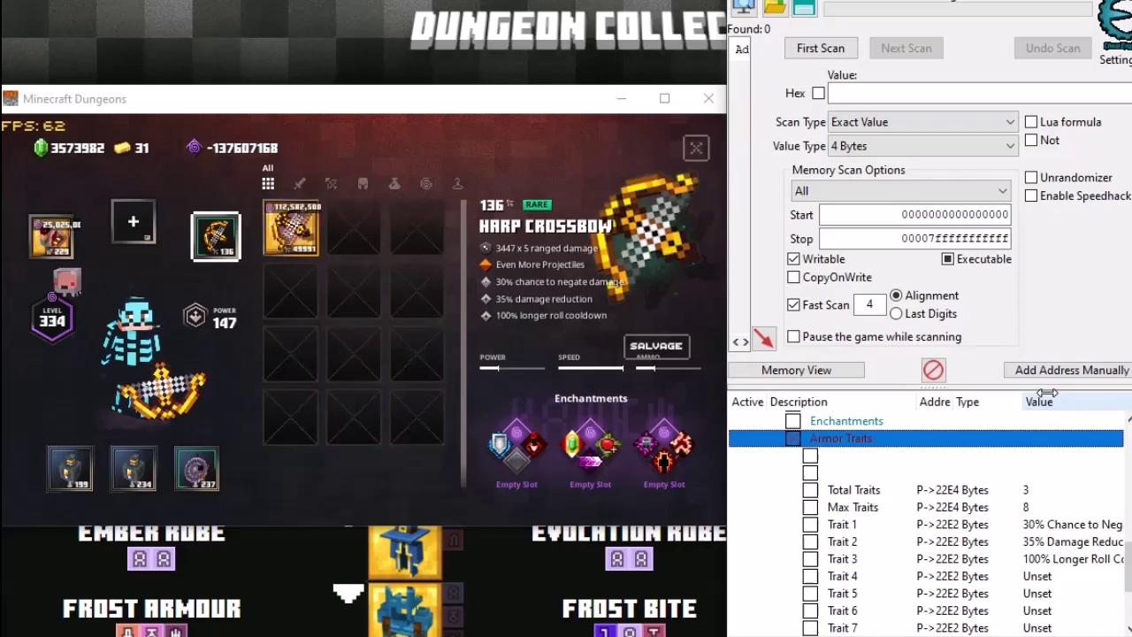
double_click(1032, 492)
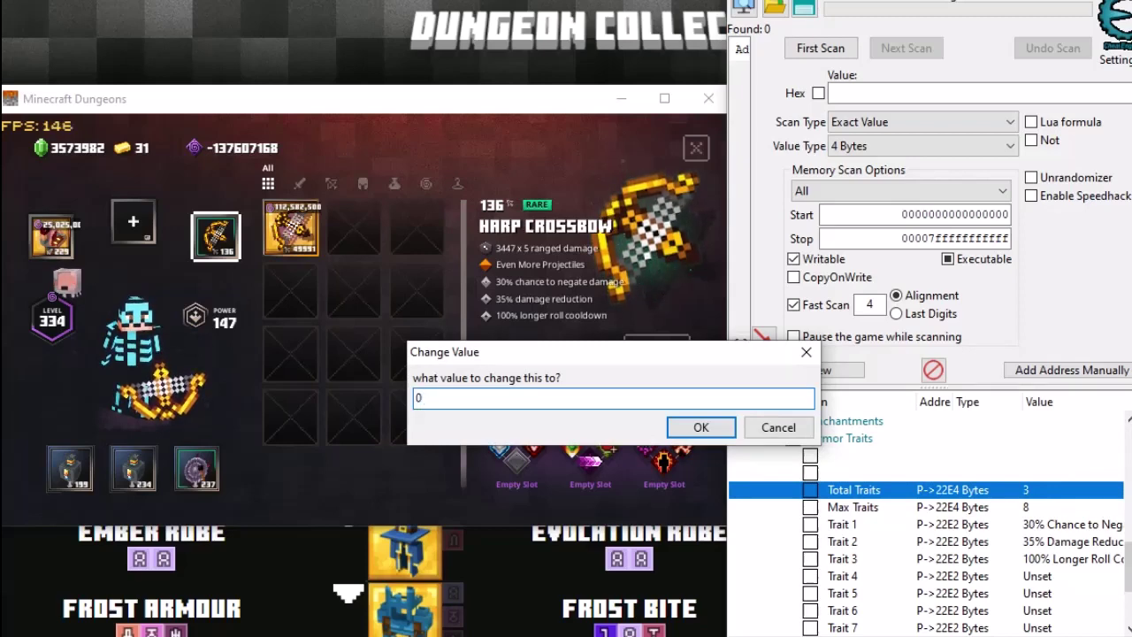
key(Return)
click(215, 238)
click(350, 229)
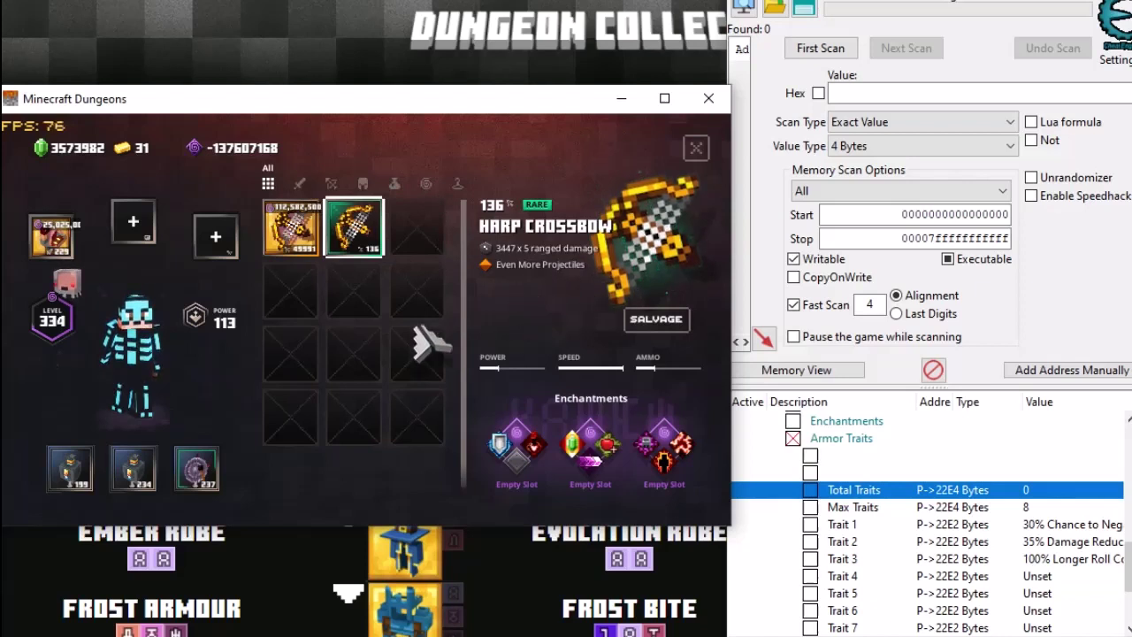
click(793, 438)
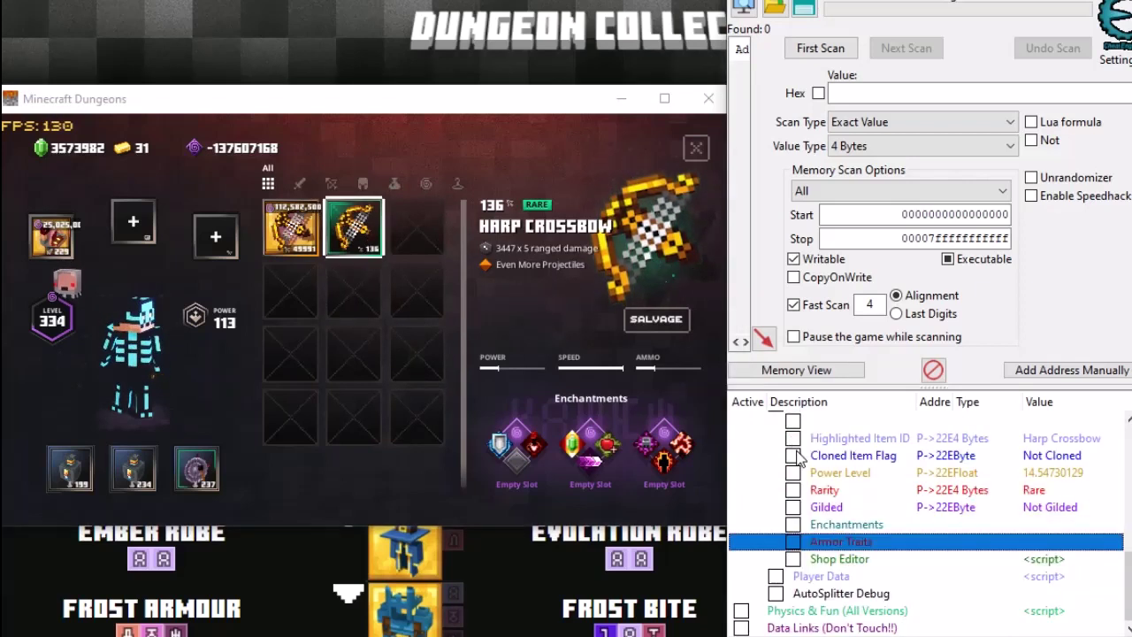
Set the new Harp Crossbow's Gilded value to Gilded and its Rarity to Unique
scroll(863, 524, up, 1)
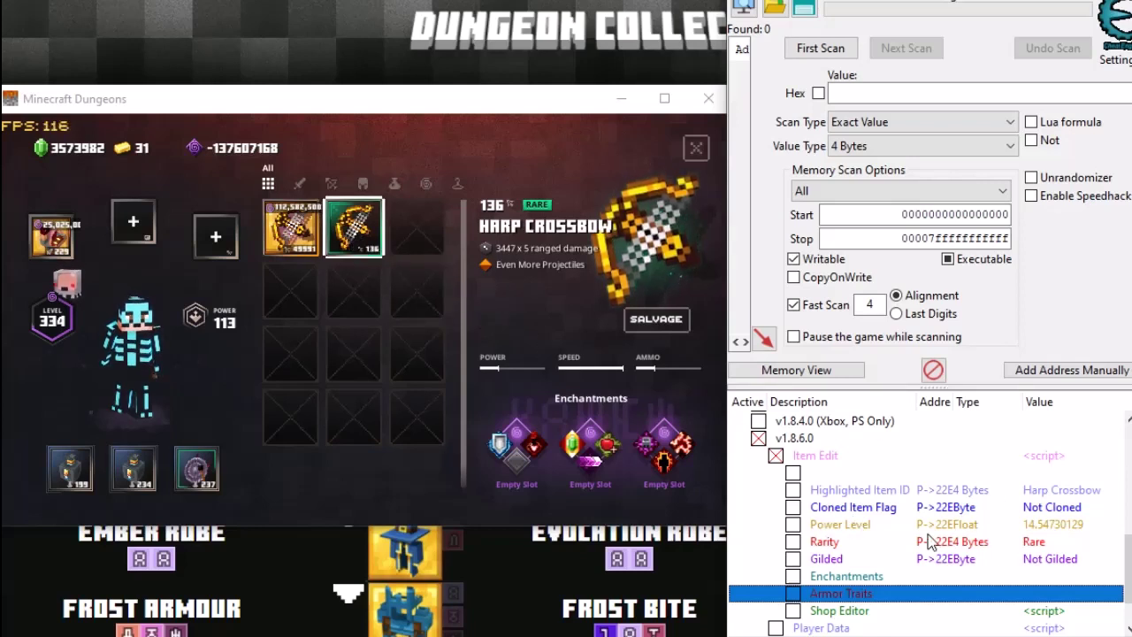
double_click(1028, 560)
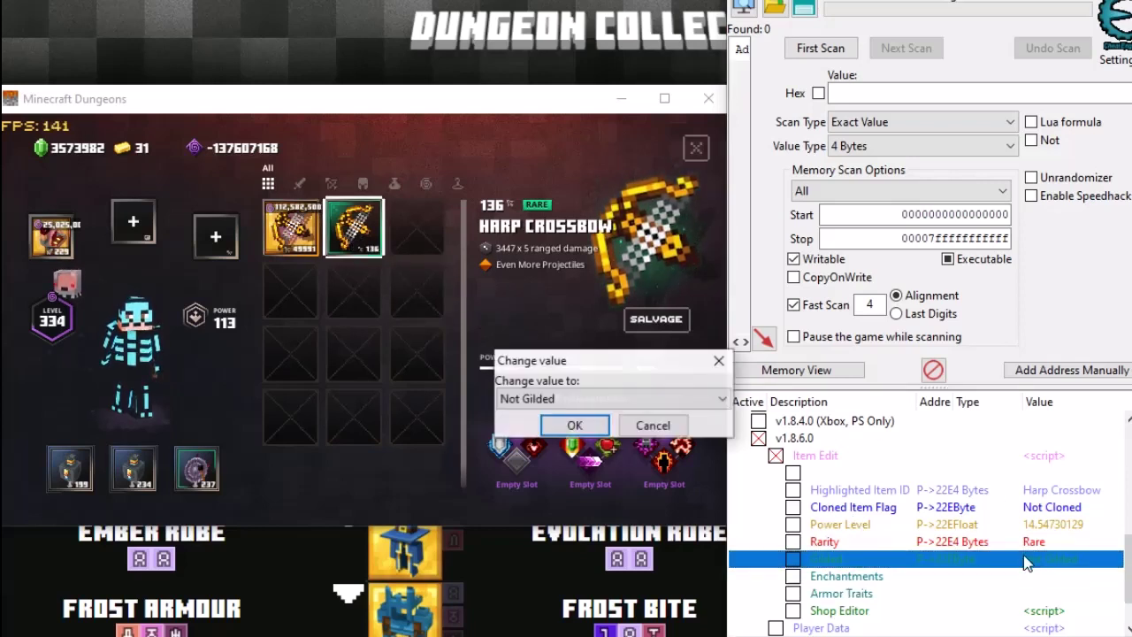
scroll(644, 403, down, 1)
click(574, 426)
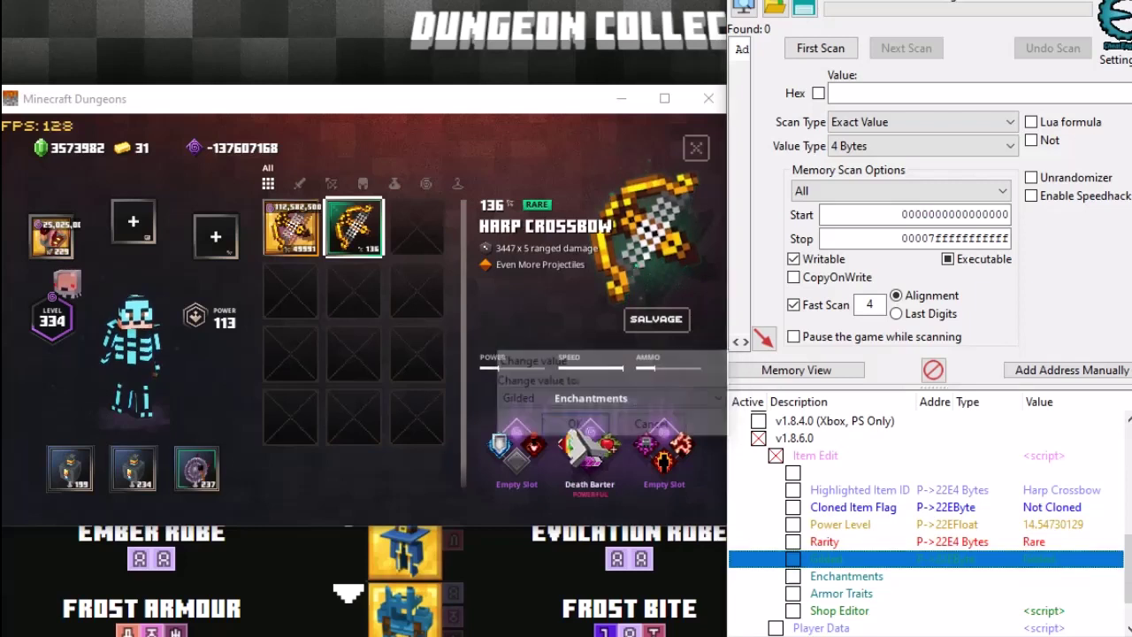
double_click(1033, 543)
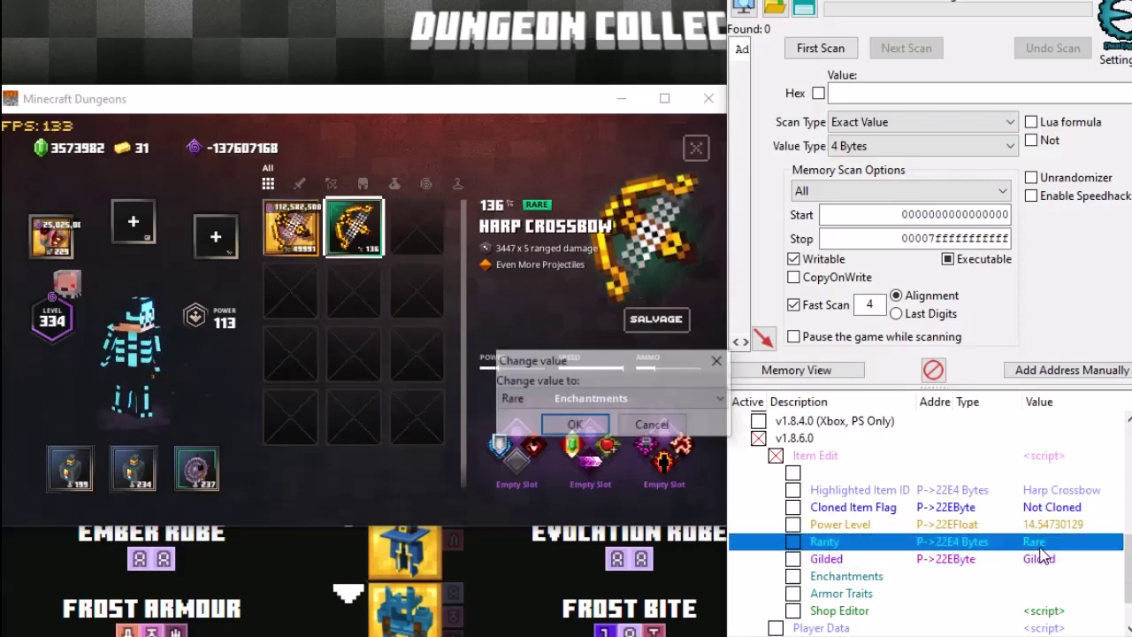
scroll(555, 402, down, 1)
click(574, 426)
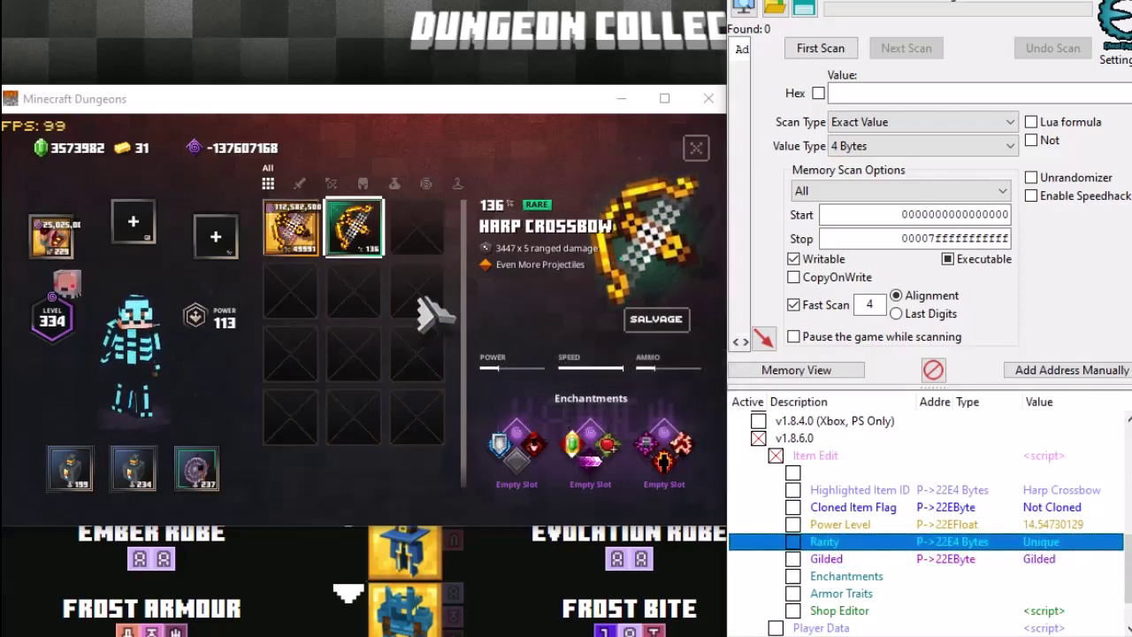
Equip the edited 136-power Harp Crossbow in the ranged weapon slot to refresh its details
click(354, 227)
click(221, 232)
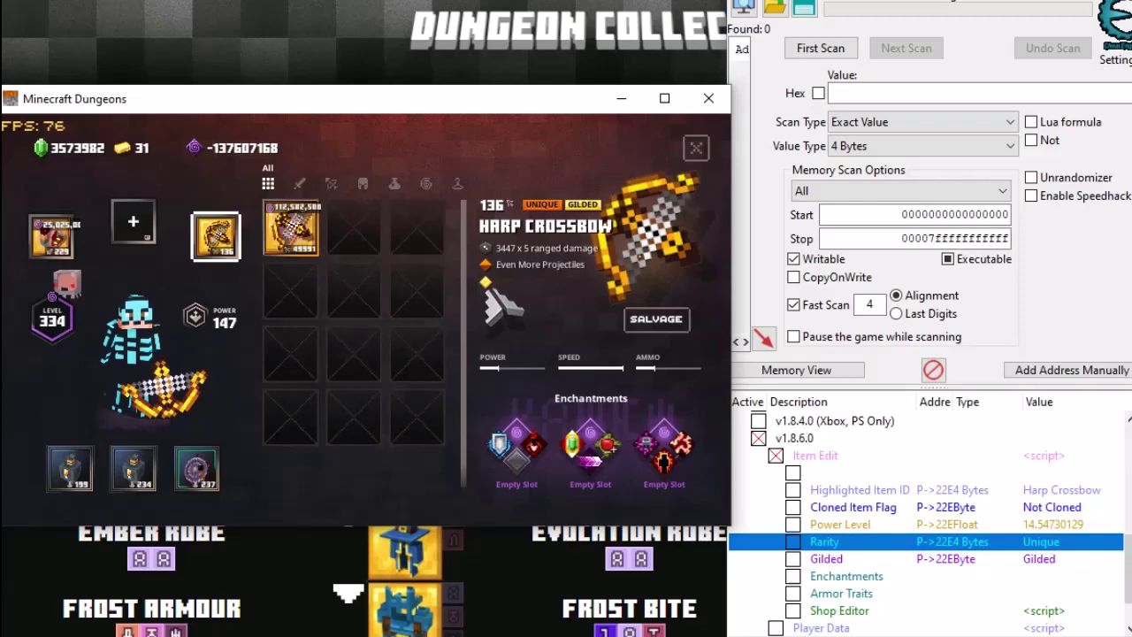
scroll(948, 529, down, 1)
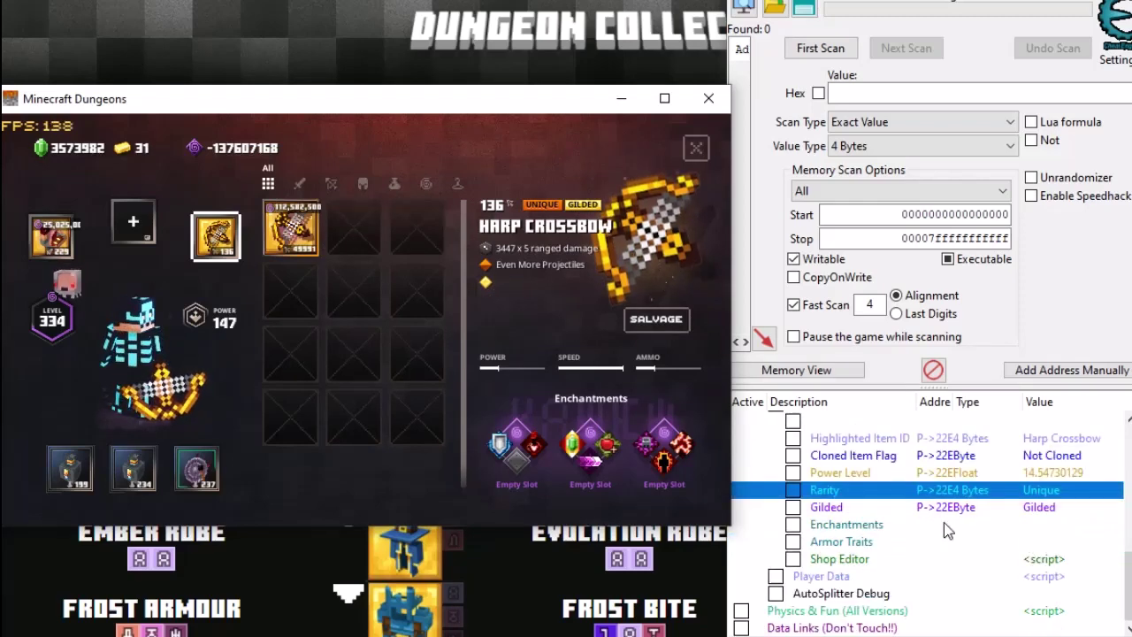
Expand the Harp Crossbow's Enchantments records and set its Gilded Enchant to Rapid Fire
click(794, 525)
scroll(973, 522, down, 1)
click(1048, 495)
double_click(1047, 492)
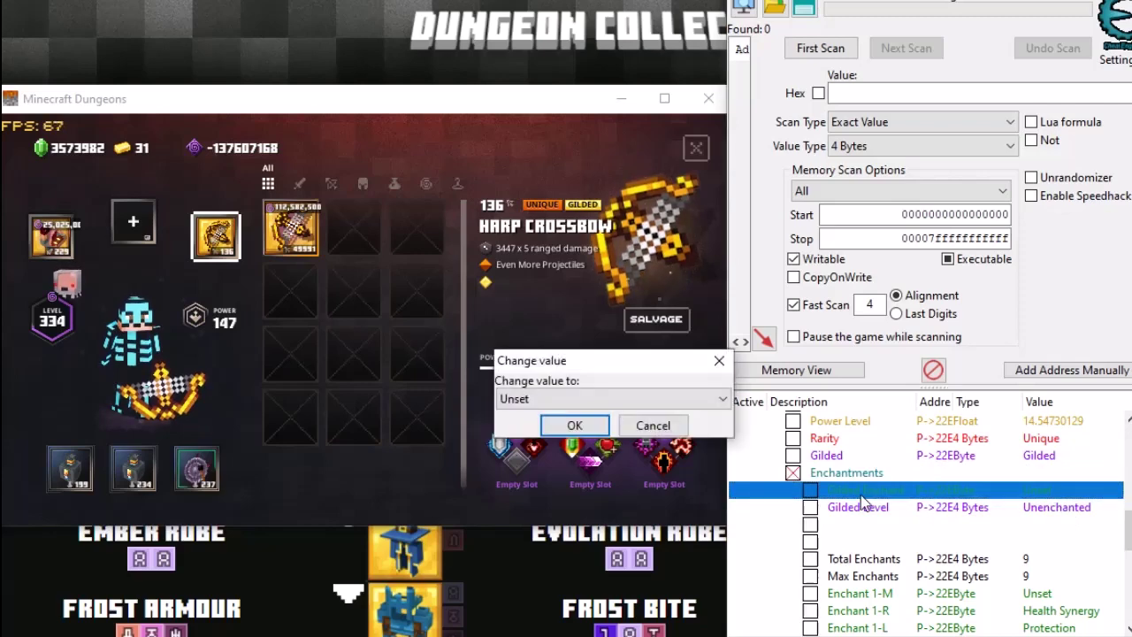
scroll(673, 402, down, 1)
click(709, 403)
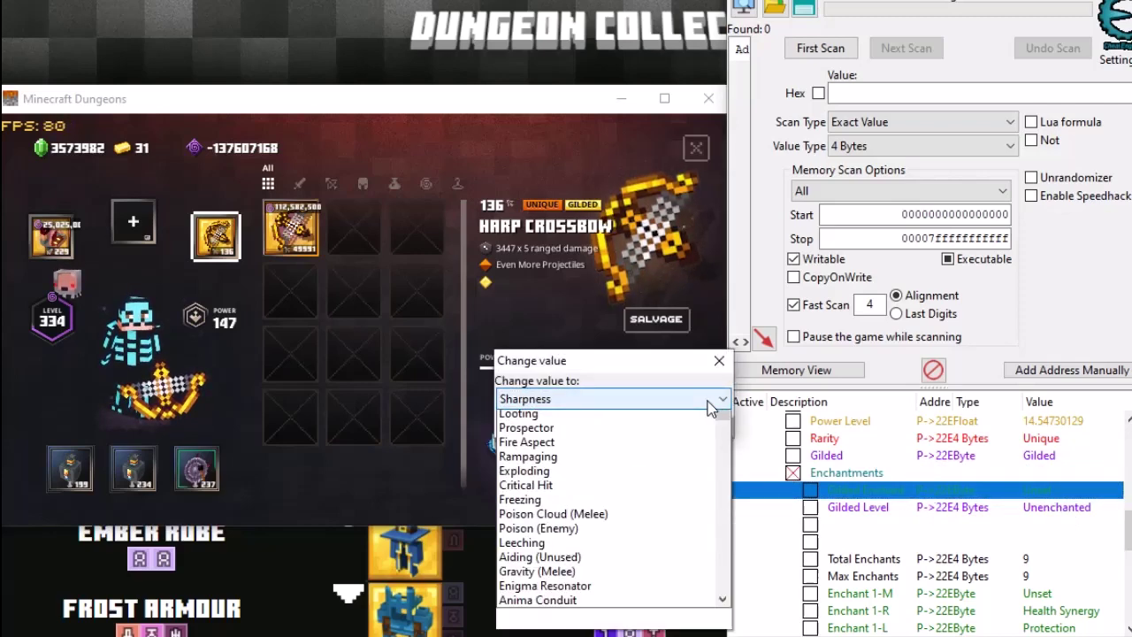
key(r)
scroll(705, 402, down, 1)
key(r)
key(r)
key(r)
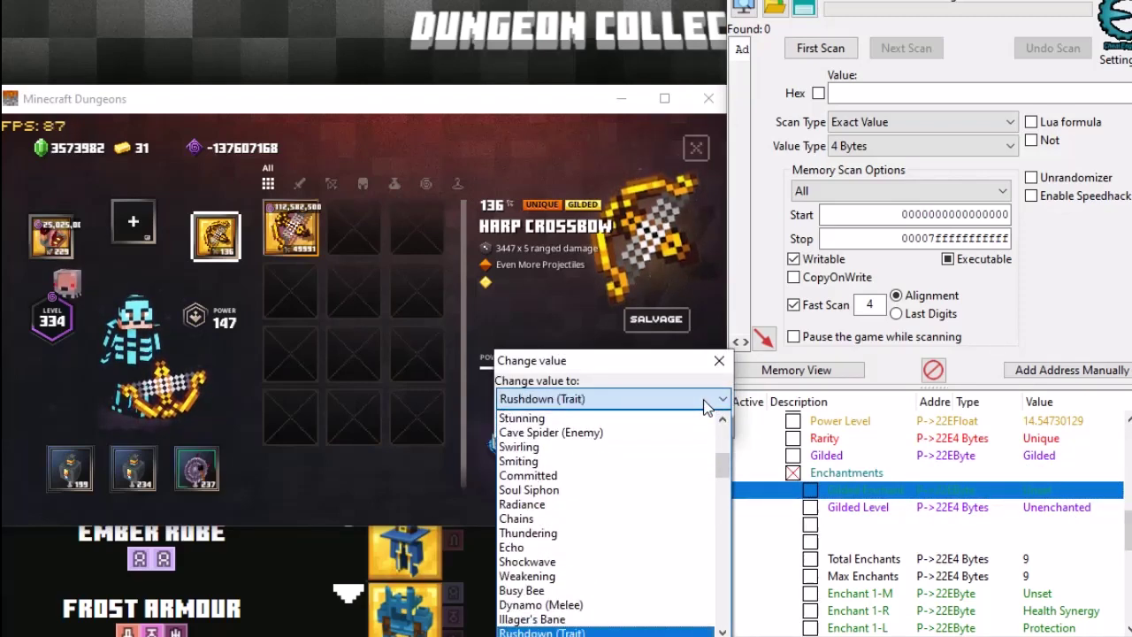
key(Return)
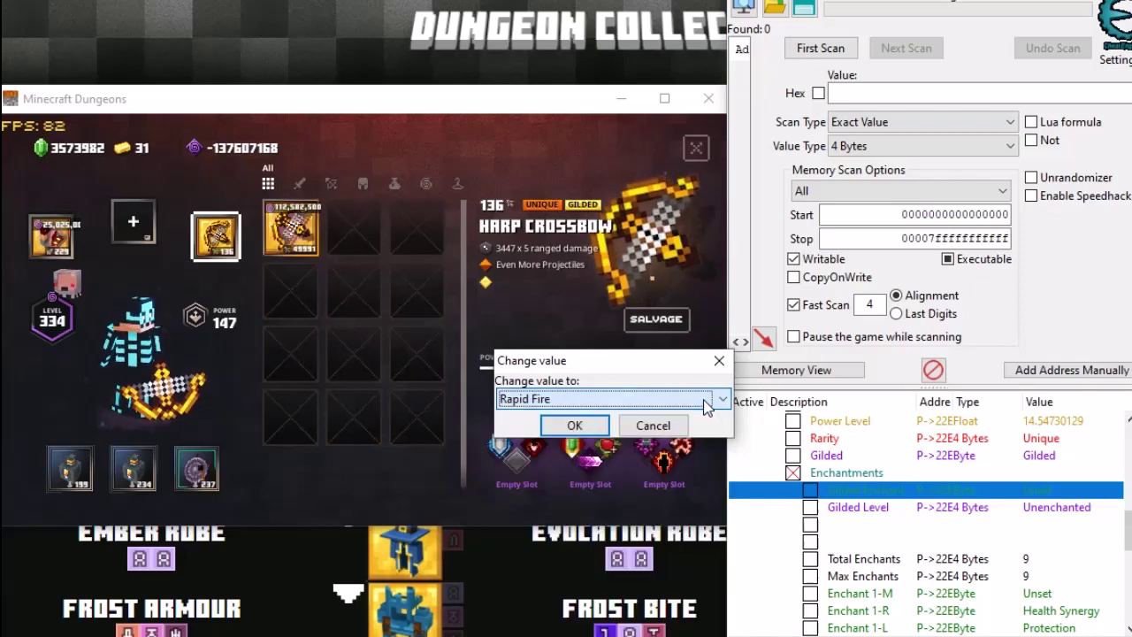
key(Return)
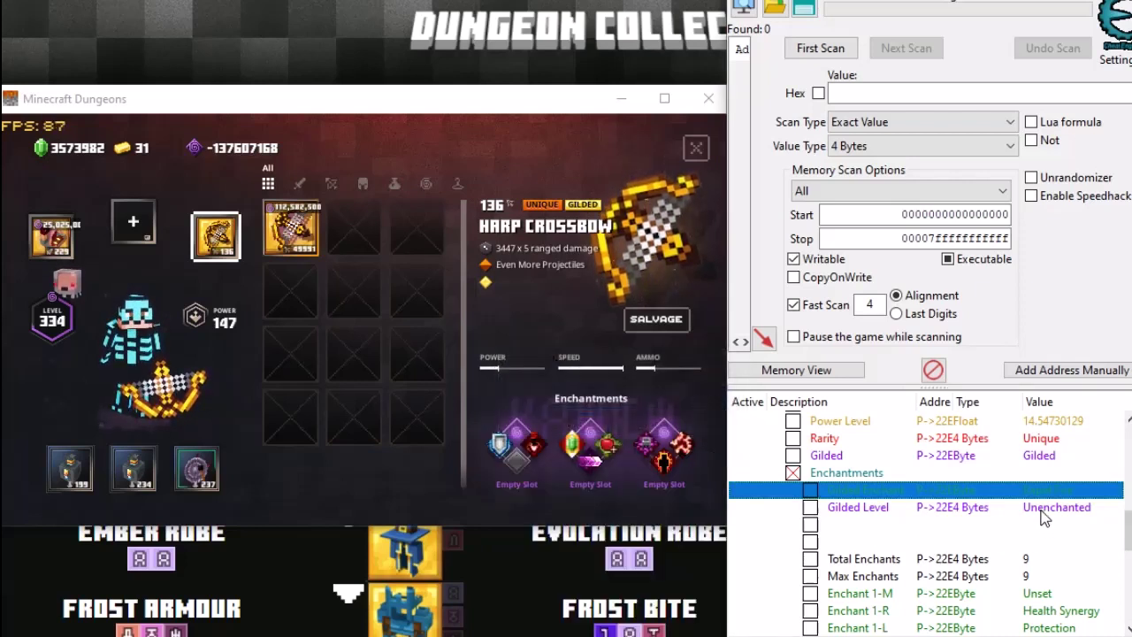
Set the Gilded Level to Level 5000 and unequip the Harp Crossbow into the inventory to refresh its details
double_click(1042, 512)
click(723, 399)
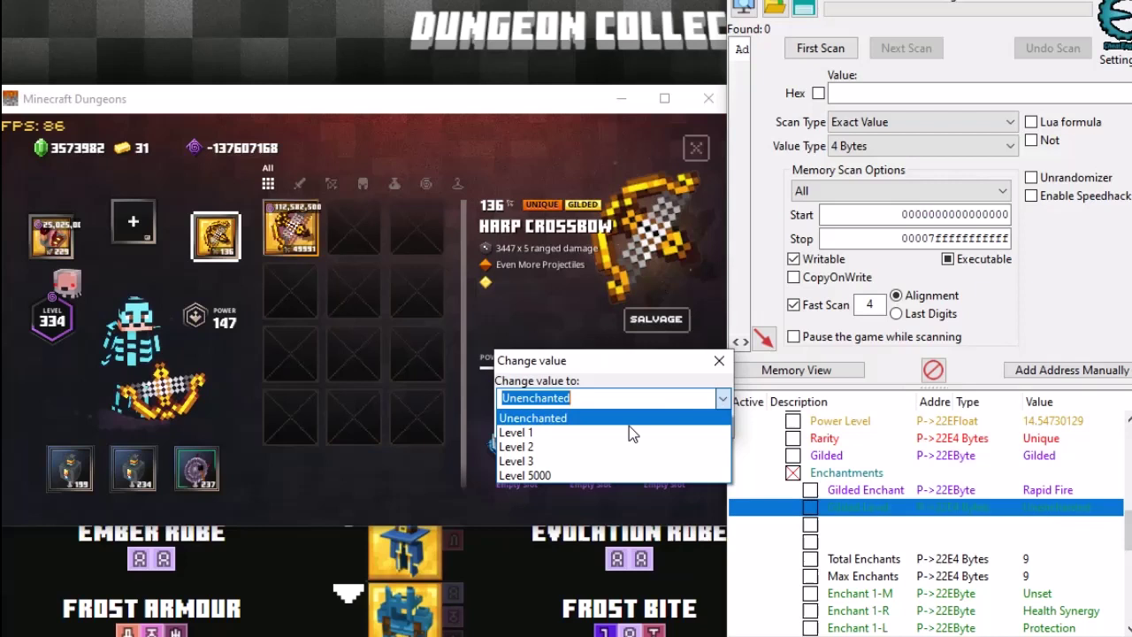
click(538, 476)
click(576, 429)
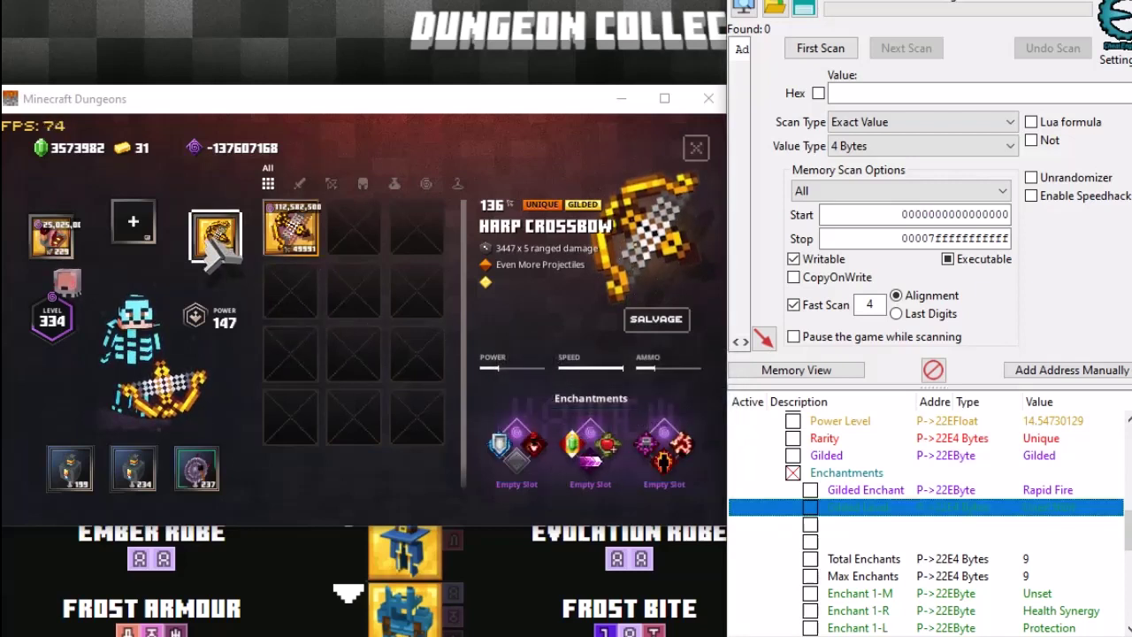
drag(215, 257, 363, 239)
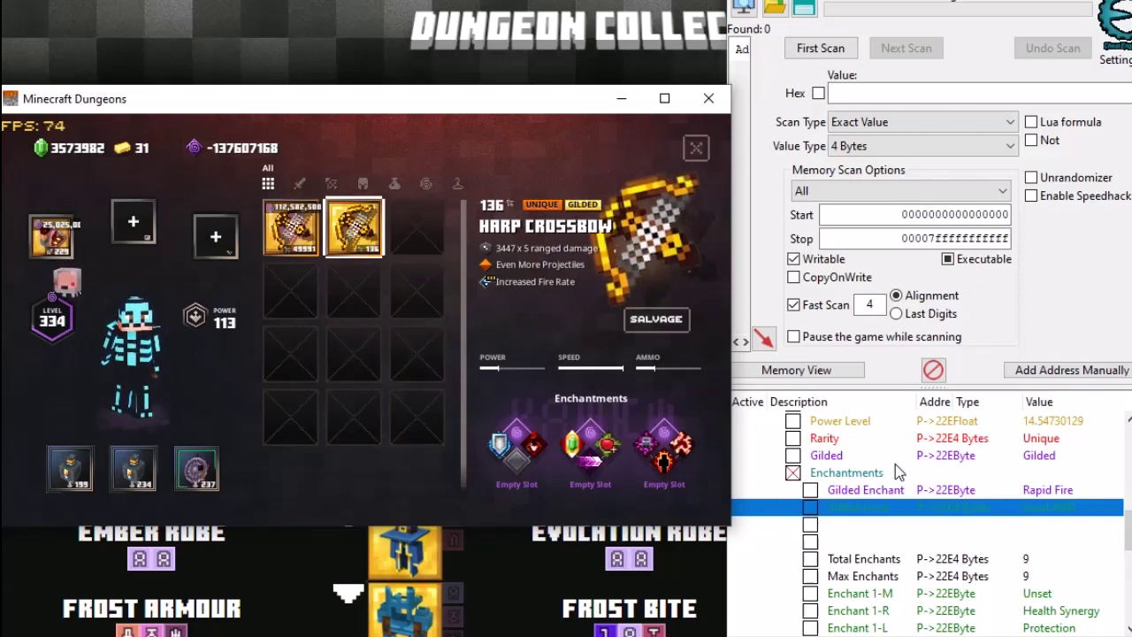
Reapply Level 5000 as the unequipped Harp Crossbow's Gilded Level
double_click(1046, 513)
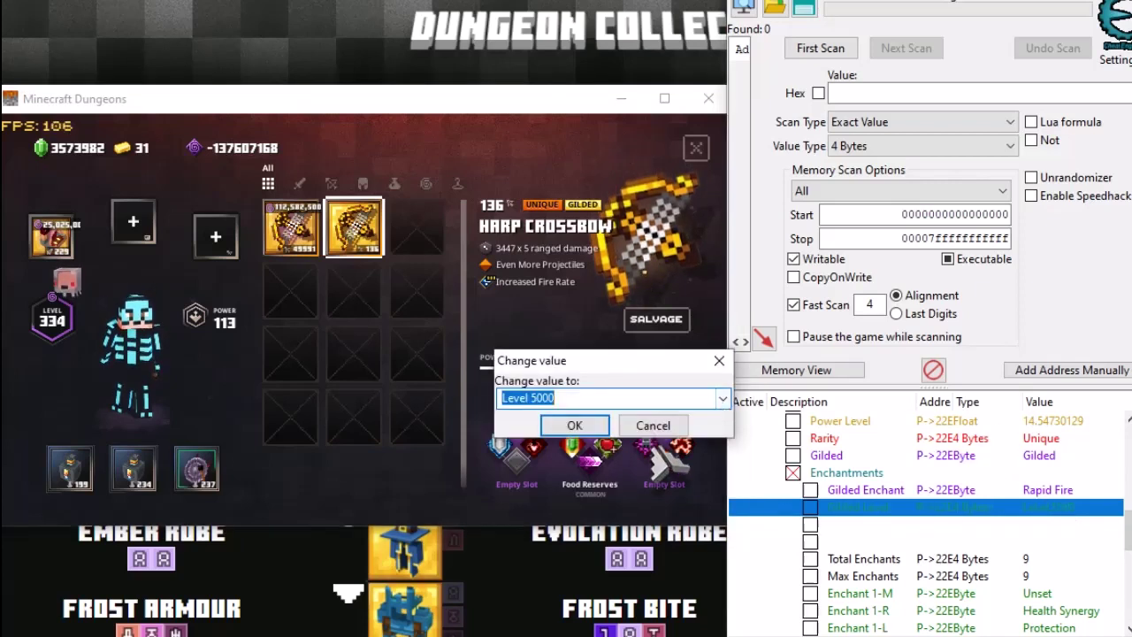
click(724, 400)
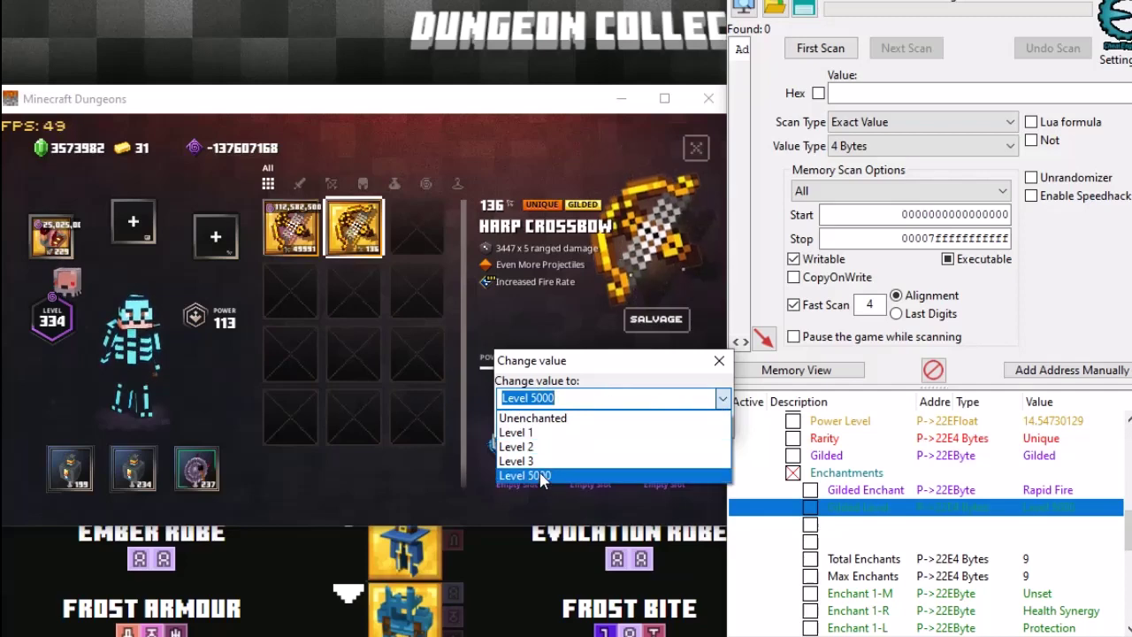
click(525, 476)
click(576, 424)
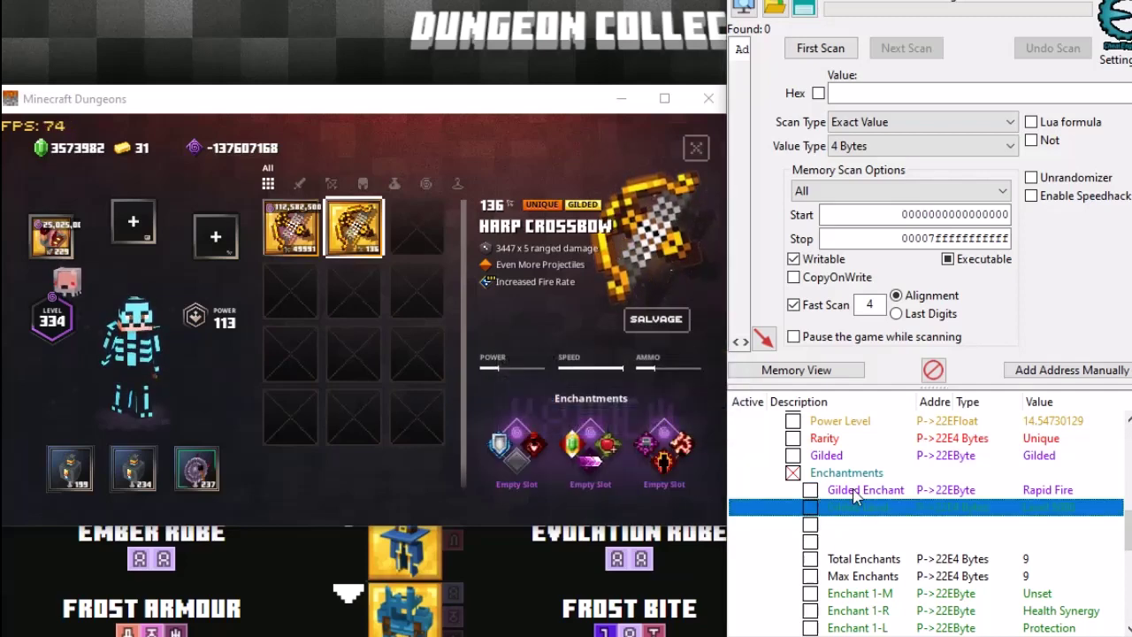
Inspect the dropdown options of the ET record under Data Links, Enchantments, including the 5000:Level 5000 line, then collapse that group
scroll(854, 495, down, 7)
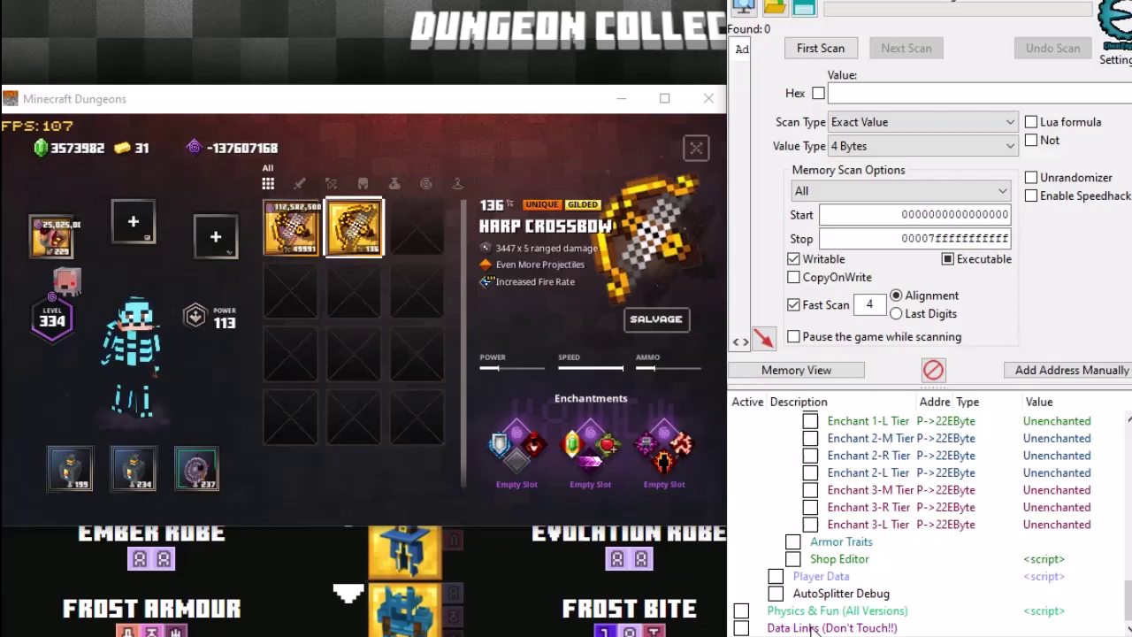
click(734, 627)
click(740, 628)
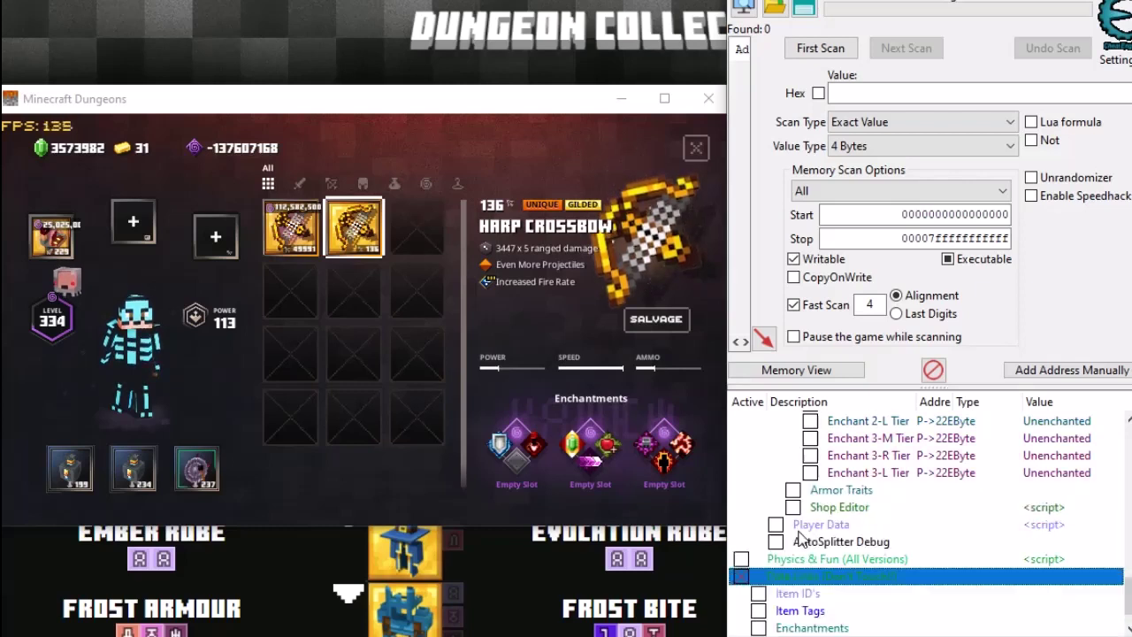
click(759, 596)
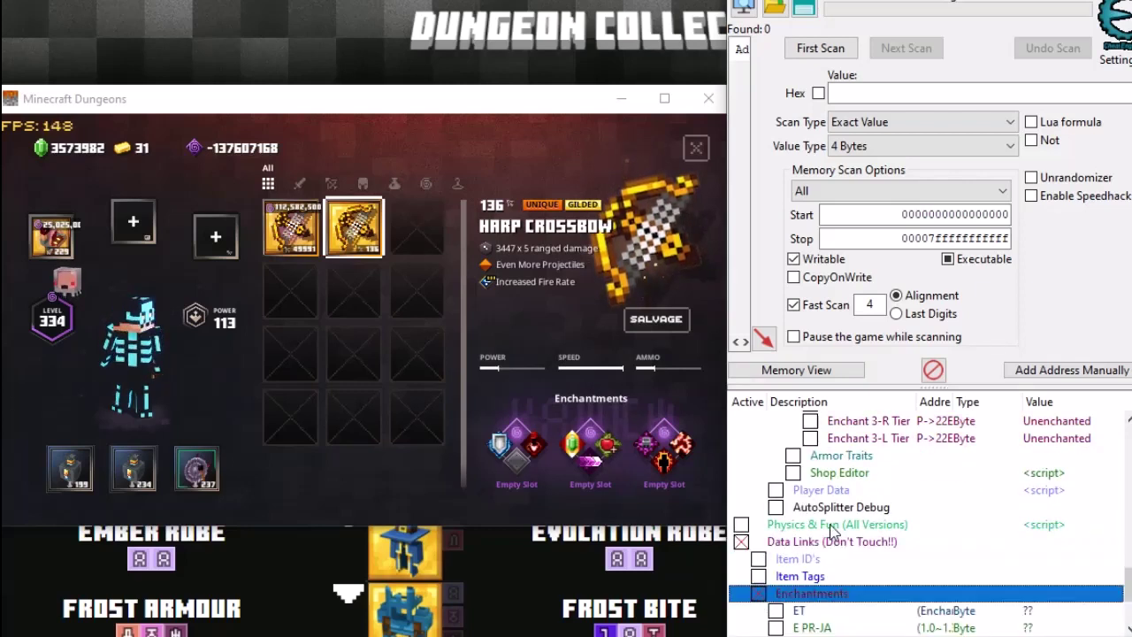
scroll(831, 534, down, 1)
click(799, 563)
right_click(805, 560)
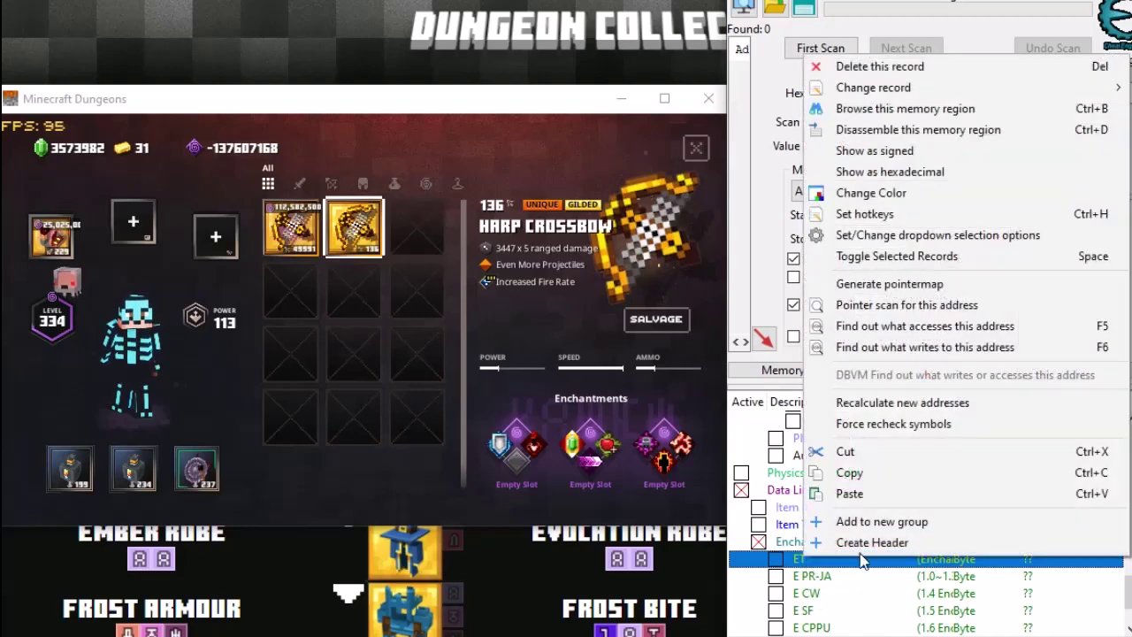
click(908, 237)
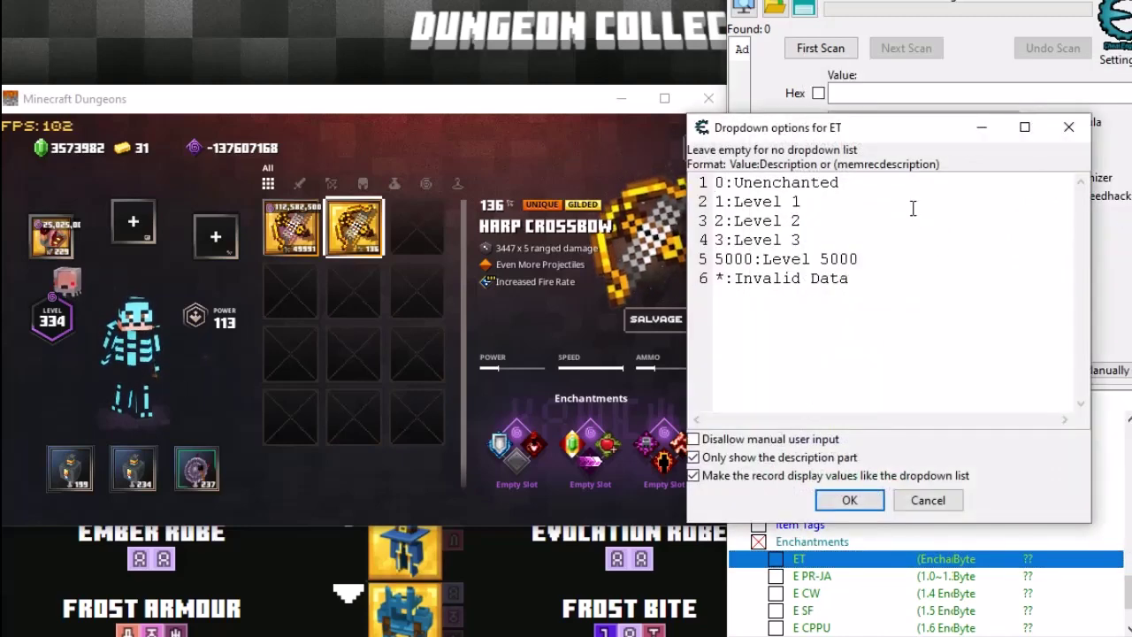
drag(869, 253, 727, 258)
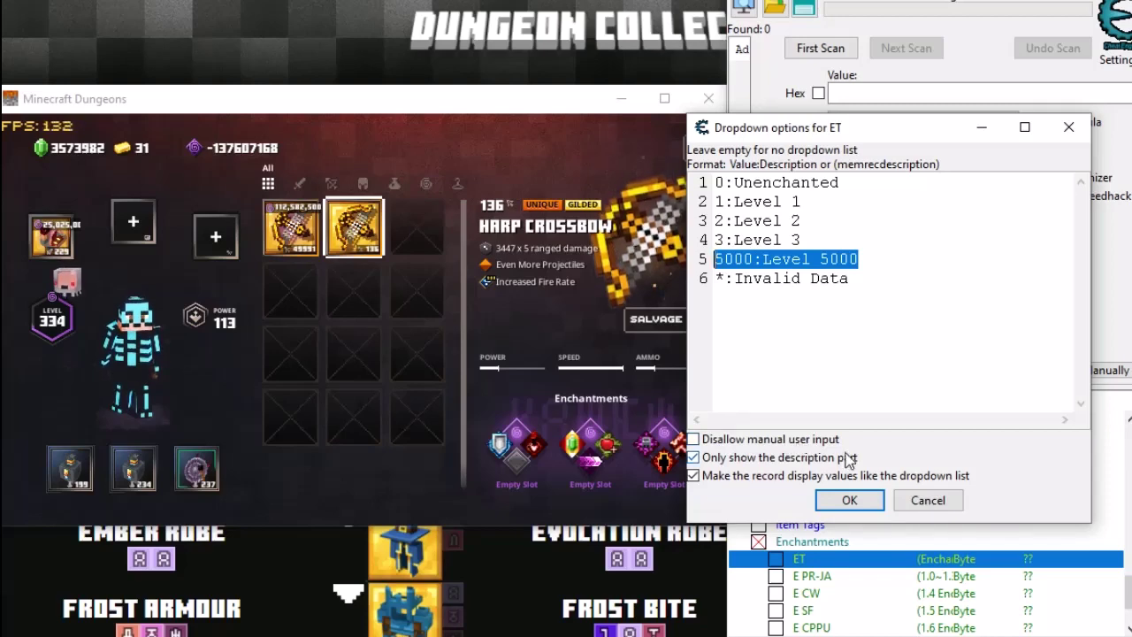
click(849, 500)
click(758, 470)
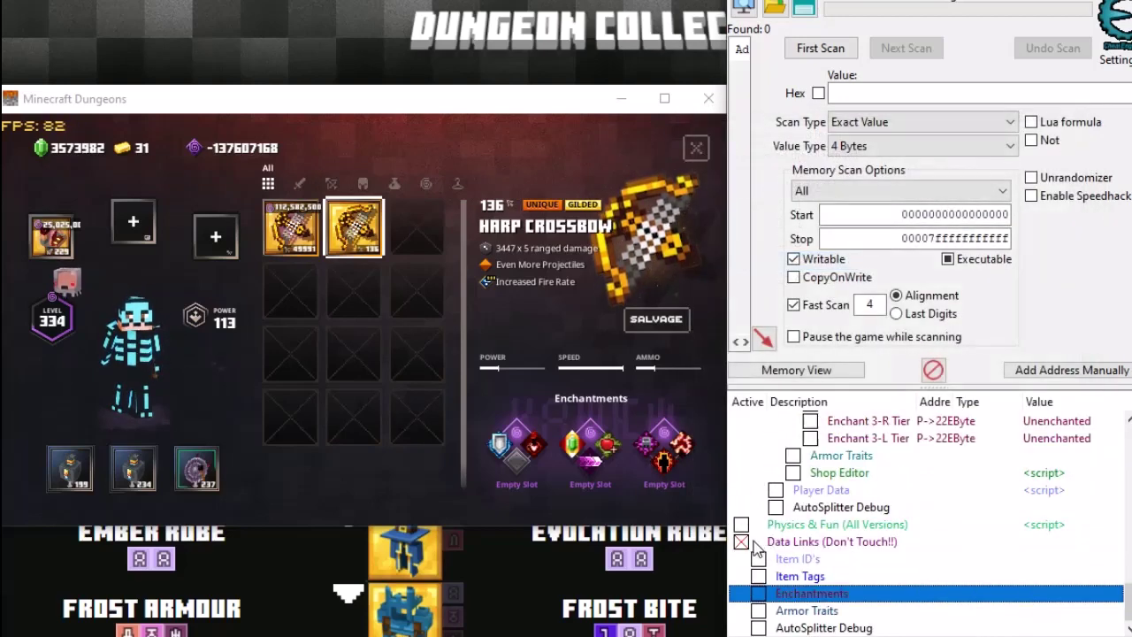
Check the Gilded Level record's value type, keep it as 4 Bytes and confirm Level 5000 again
scroll(757, 548, up, 10)
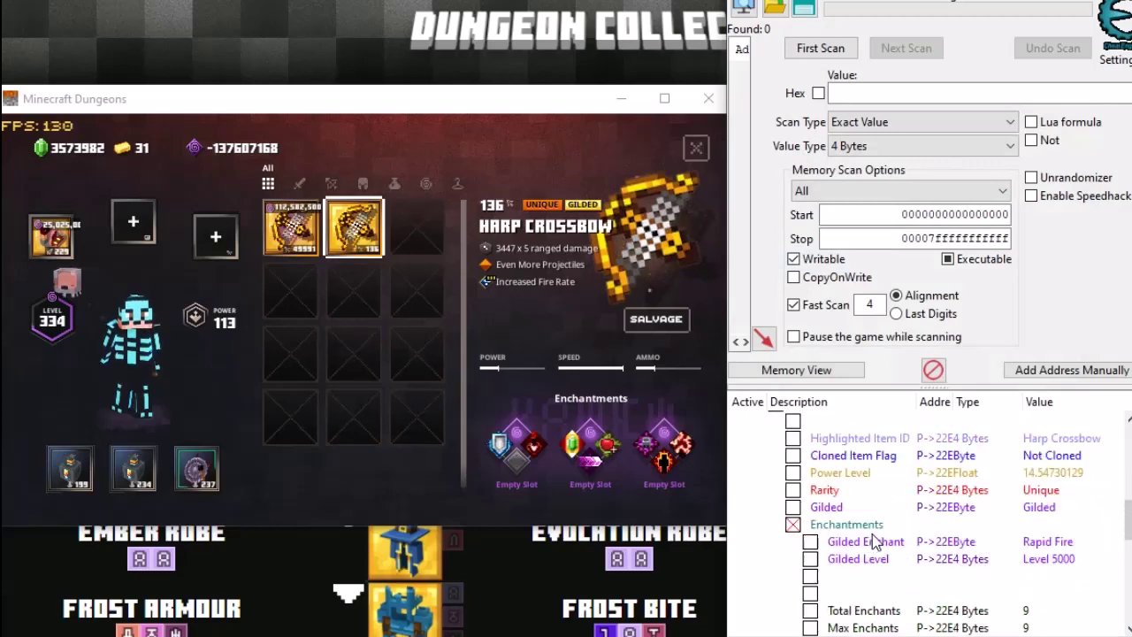
scroll(978, 482, up, 1)
scroll(986, 550, down, 1)
click(970, 560)
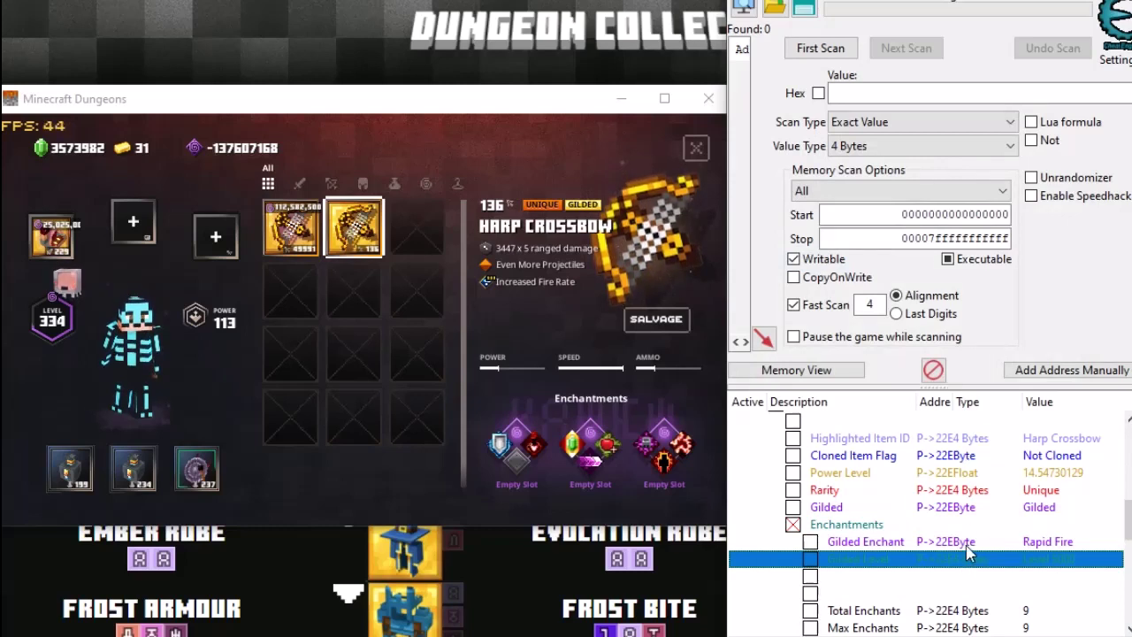
double_click(967, 559)
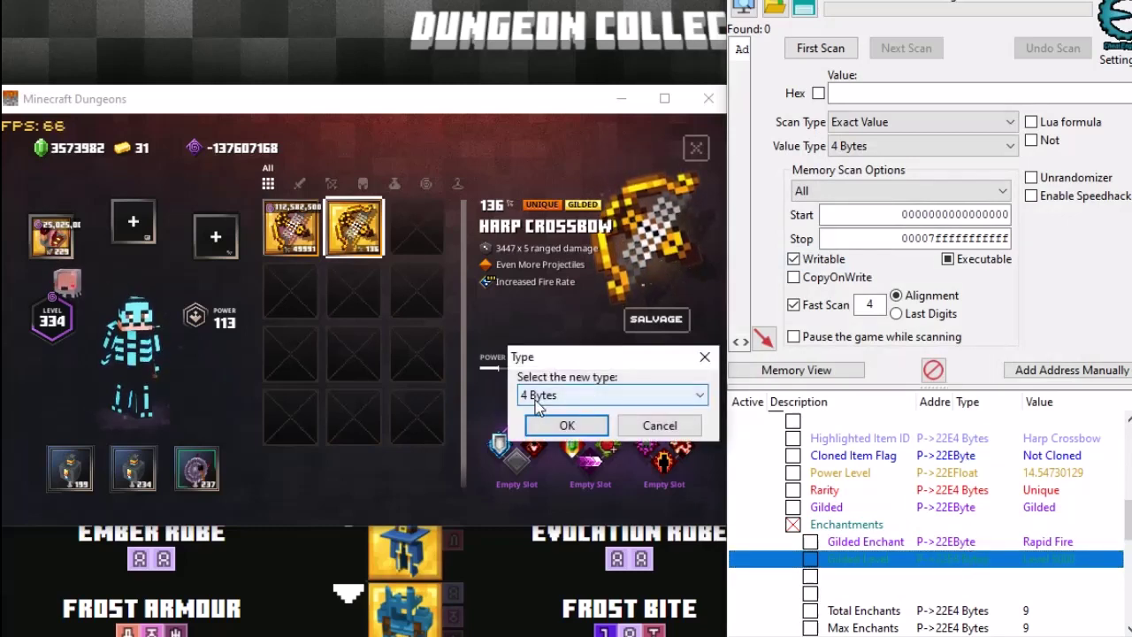
click(590, 396)
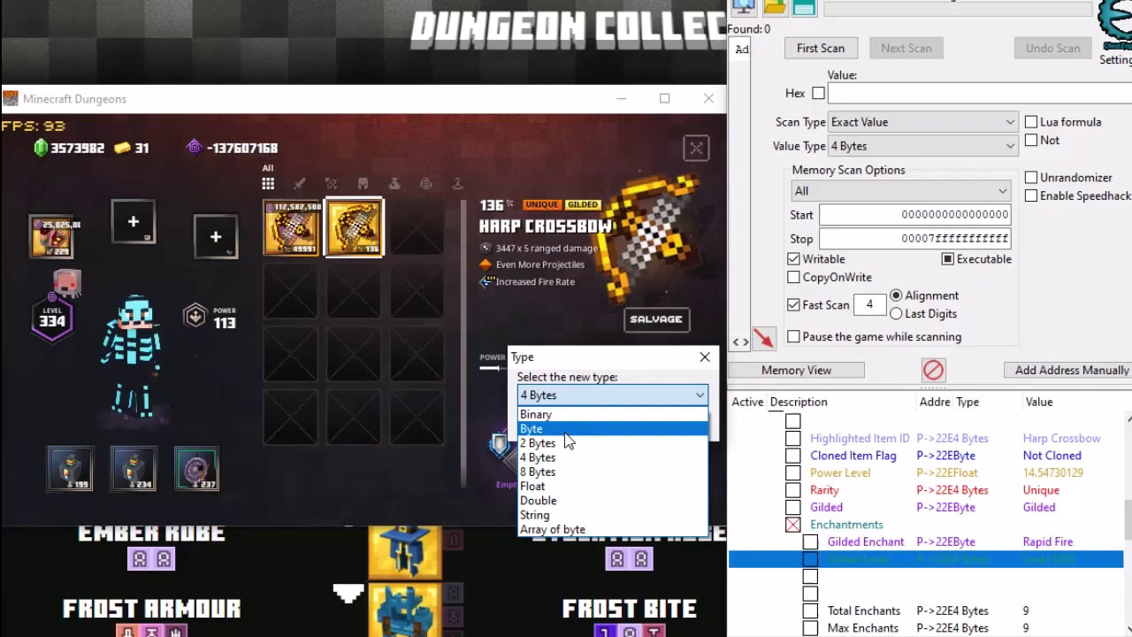
click(557, 429)
click(570, 396)
click(566, 457)
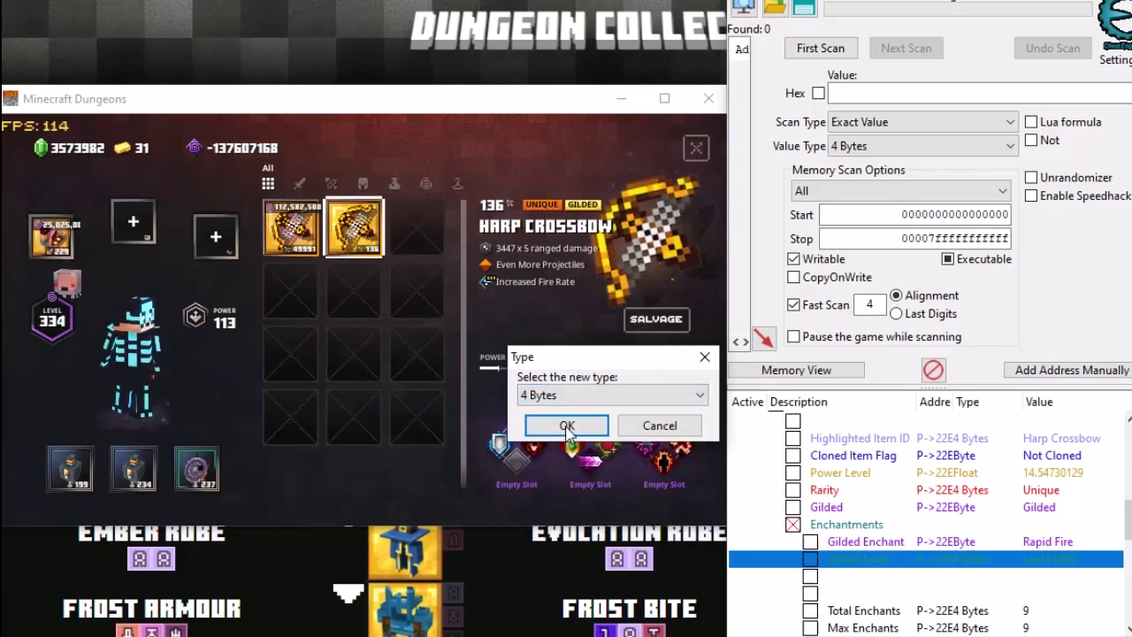
click(572, 424)
double_click(1040, 565)
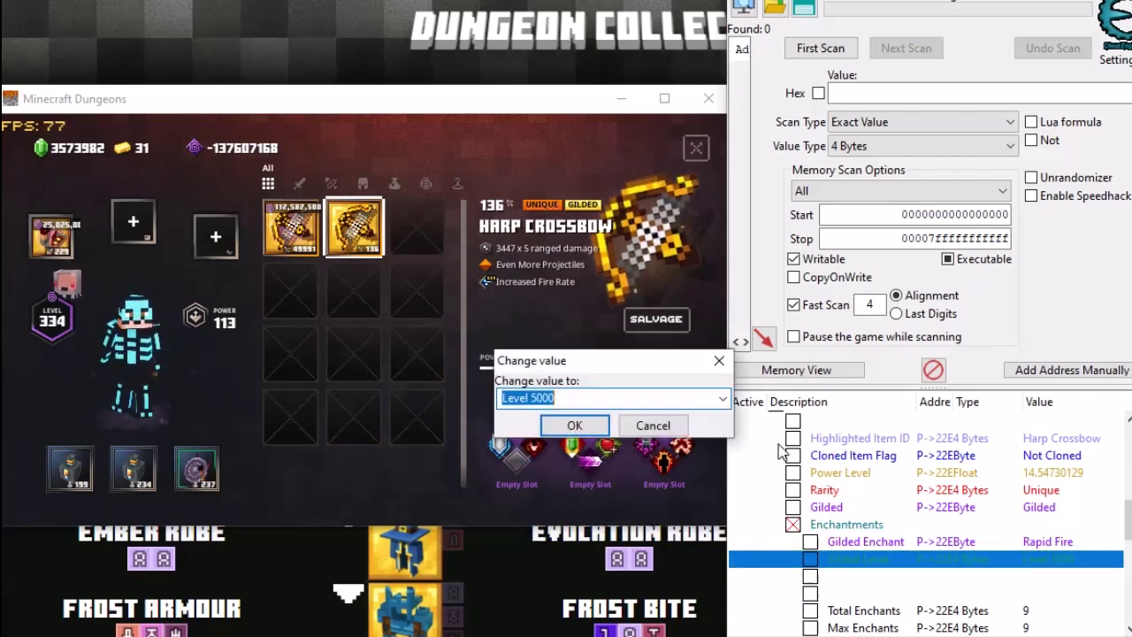
click(568, 428)
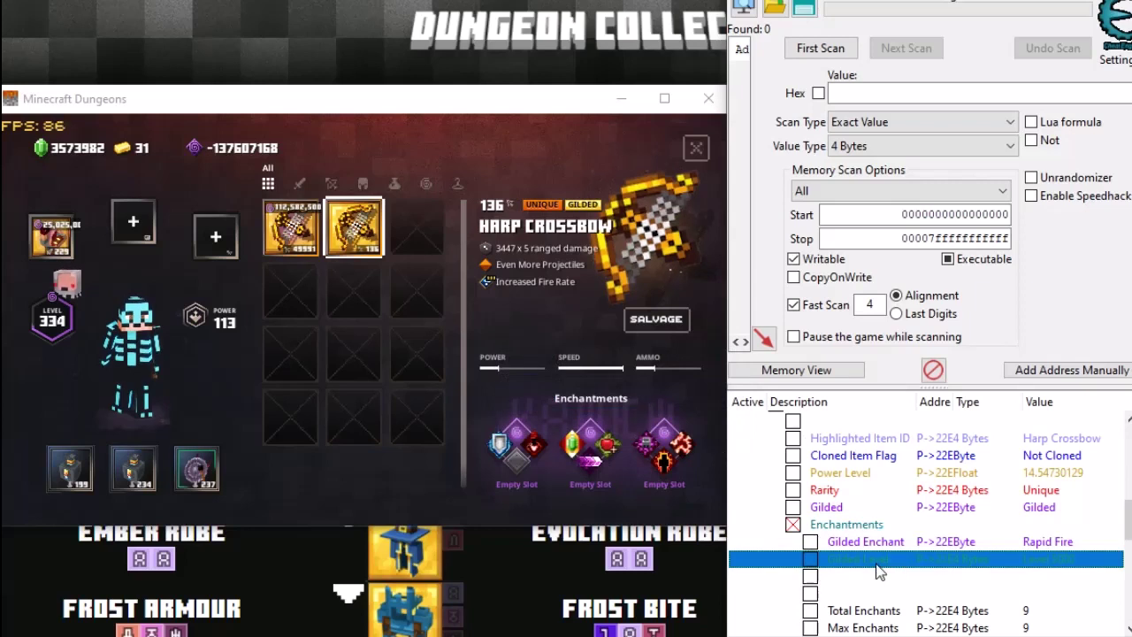
Re-equip the 136-power Harp Crossbow, leave the inventory and fire test shots beside the merchants
scroll(893, 520, down, 1)
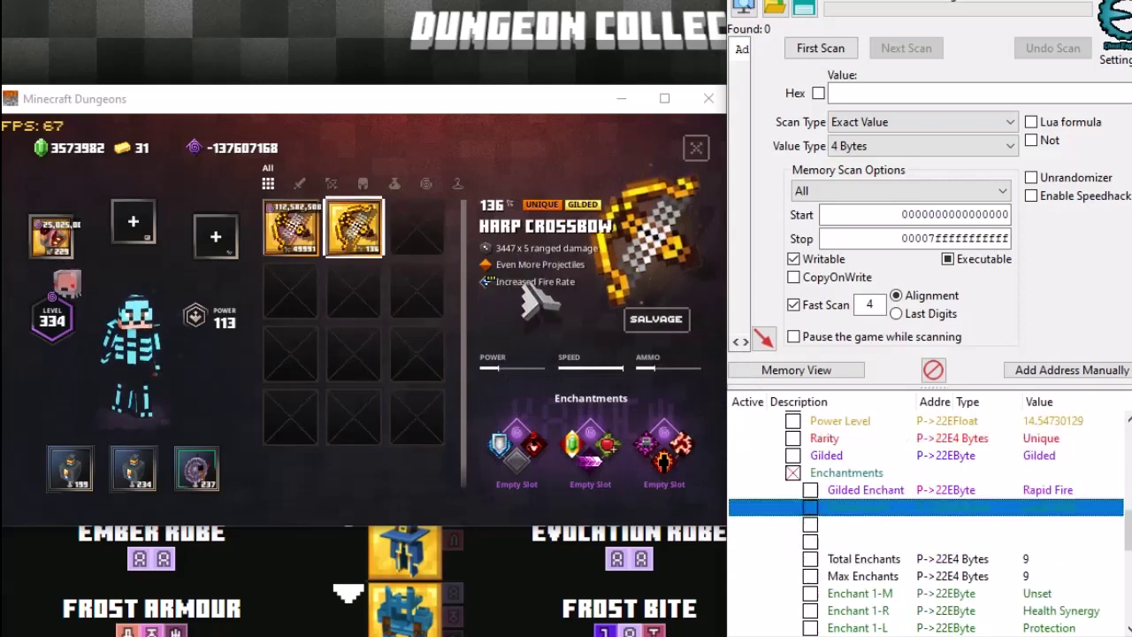
click(363, 248)
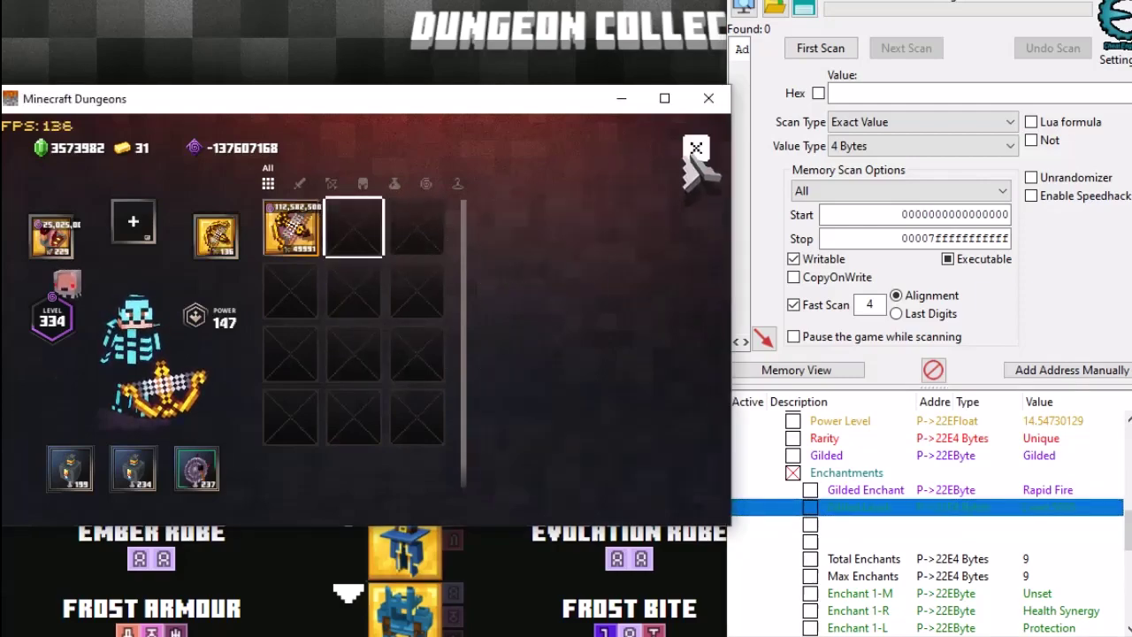
click(696, 148)
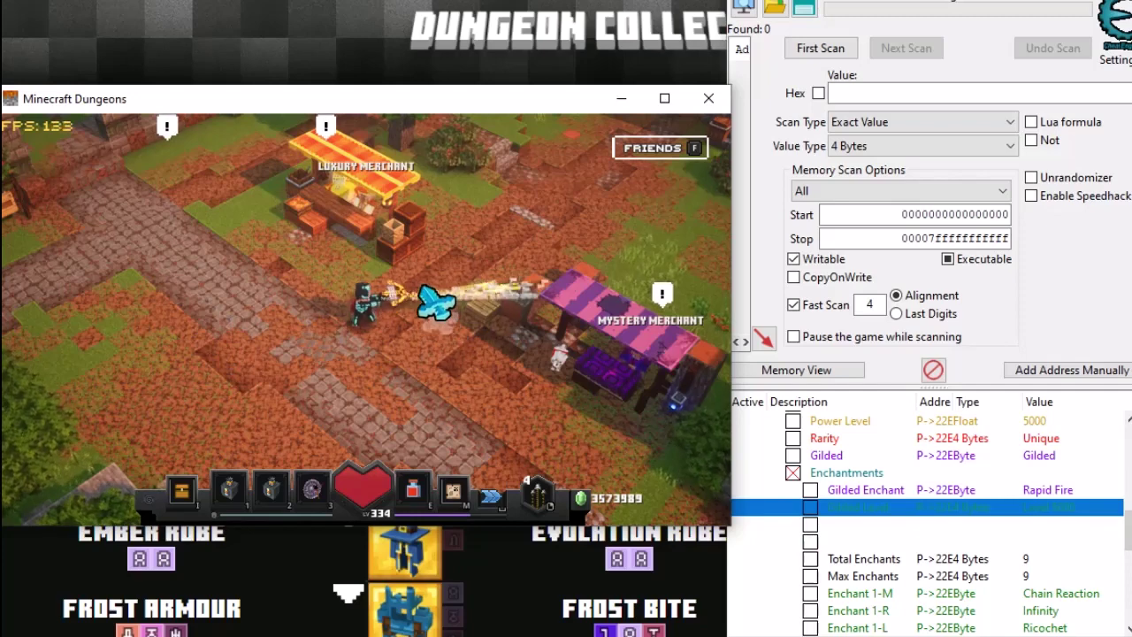
right_click(435, 303)
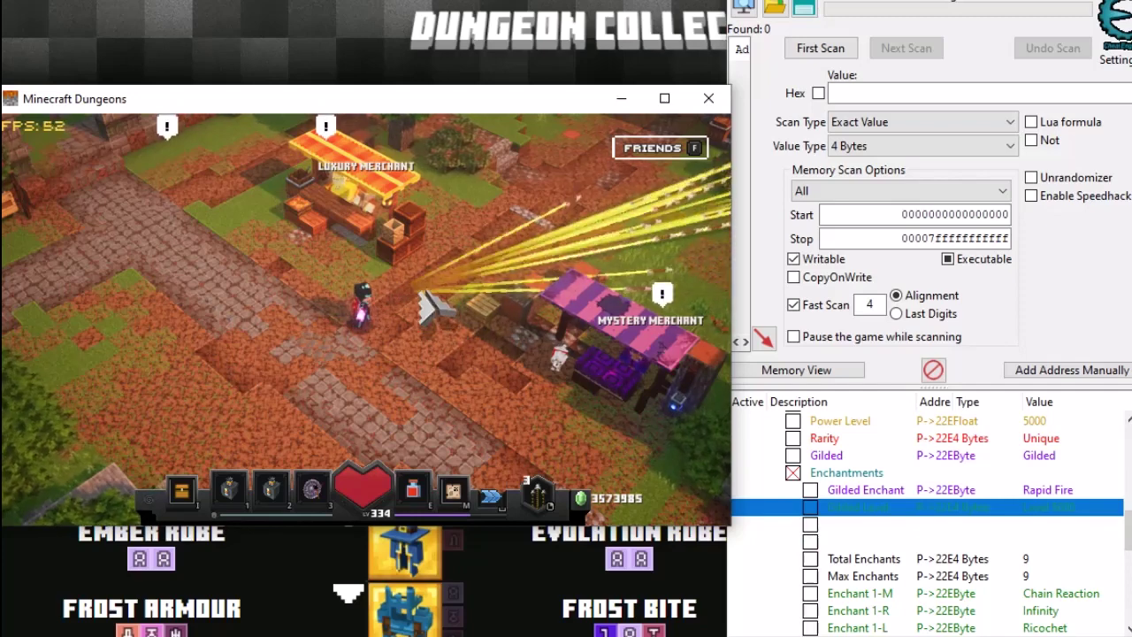
right_click(430, 306)
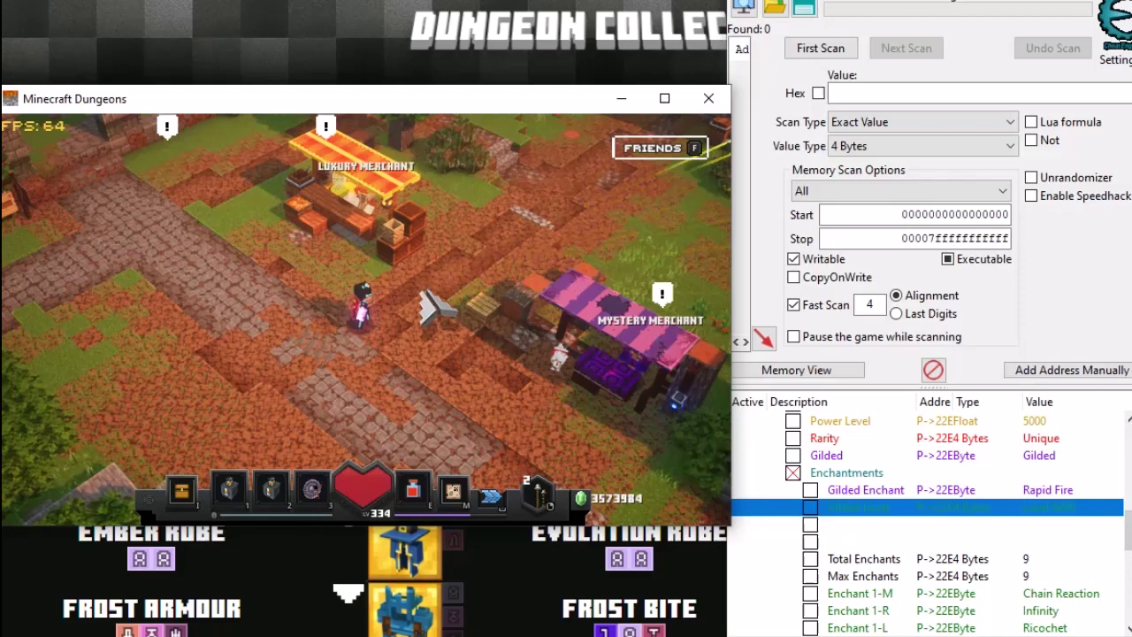
Reopen the inventory, select the equipped 136-power Harp Crossbow and set its Gilded Level to Level 3
key(i)
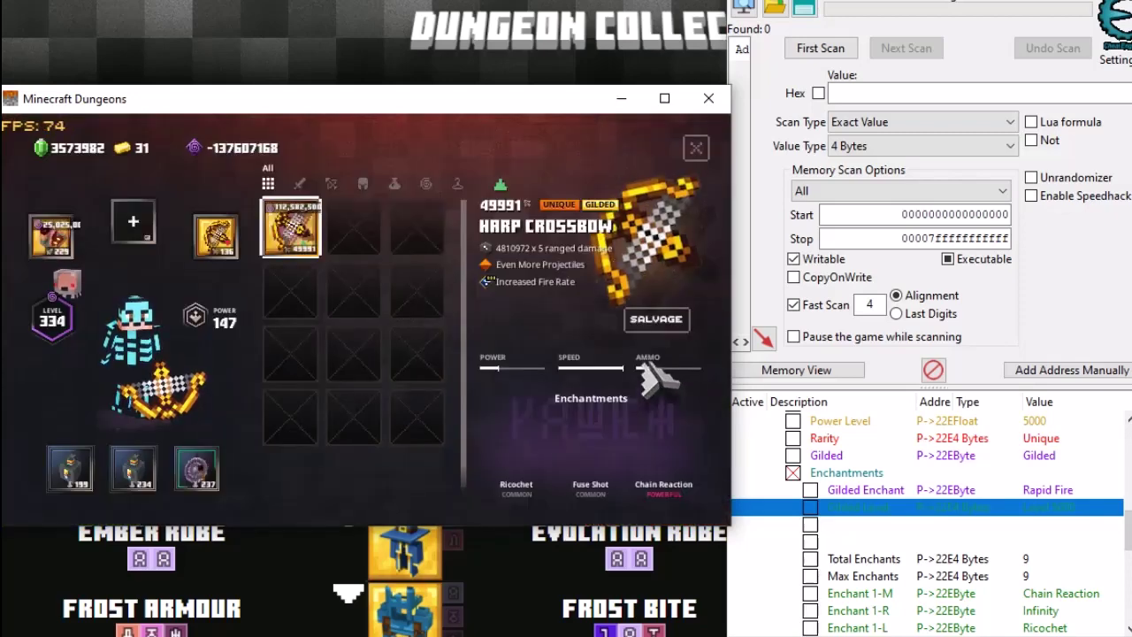
click(223, 256)
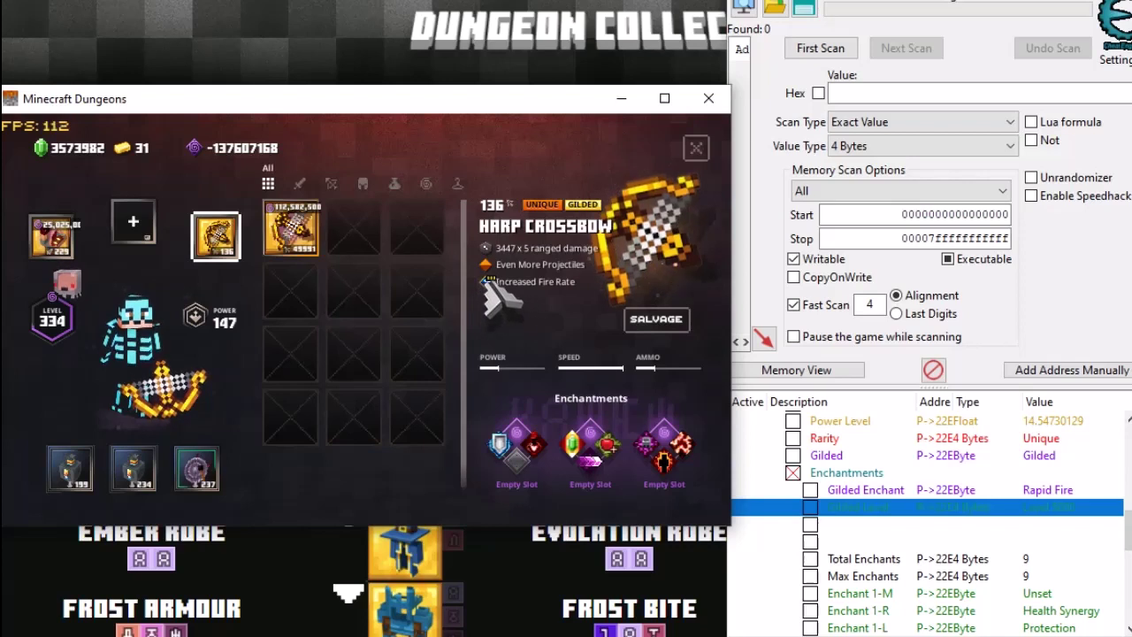
double_click(1048, 513)
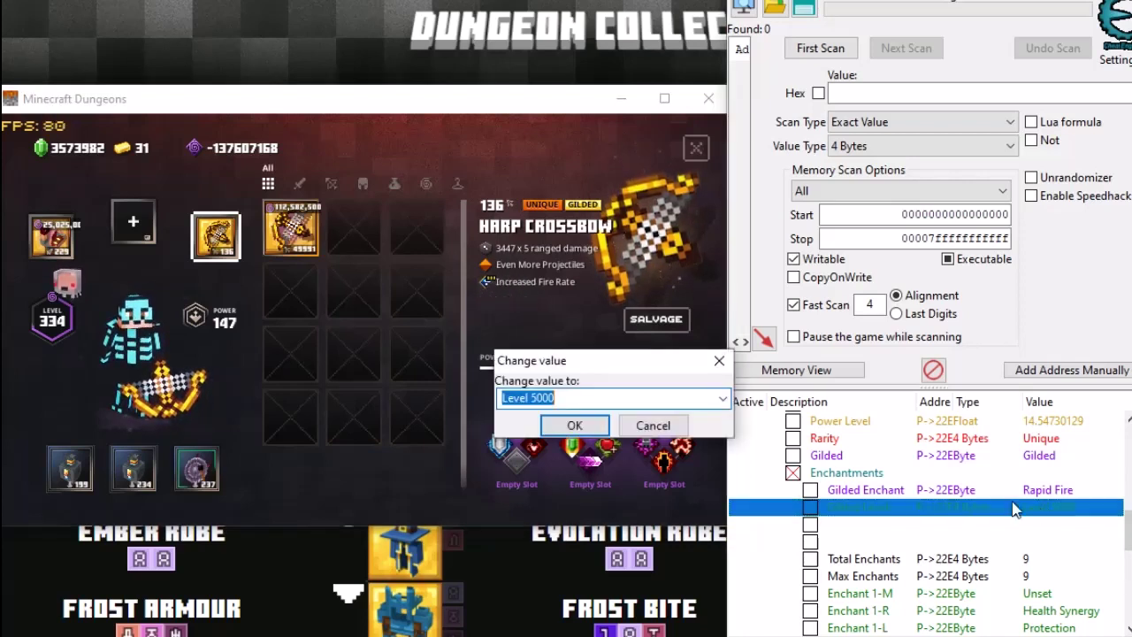
click(725, 400)
click(561, 462)
click(576, 426)
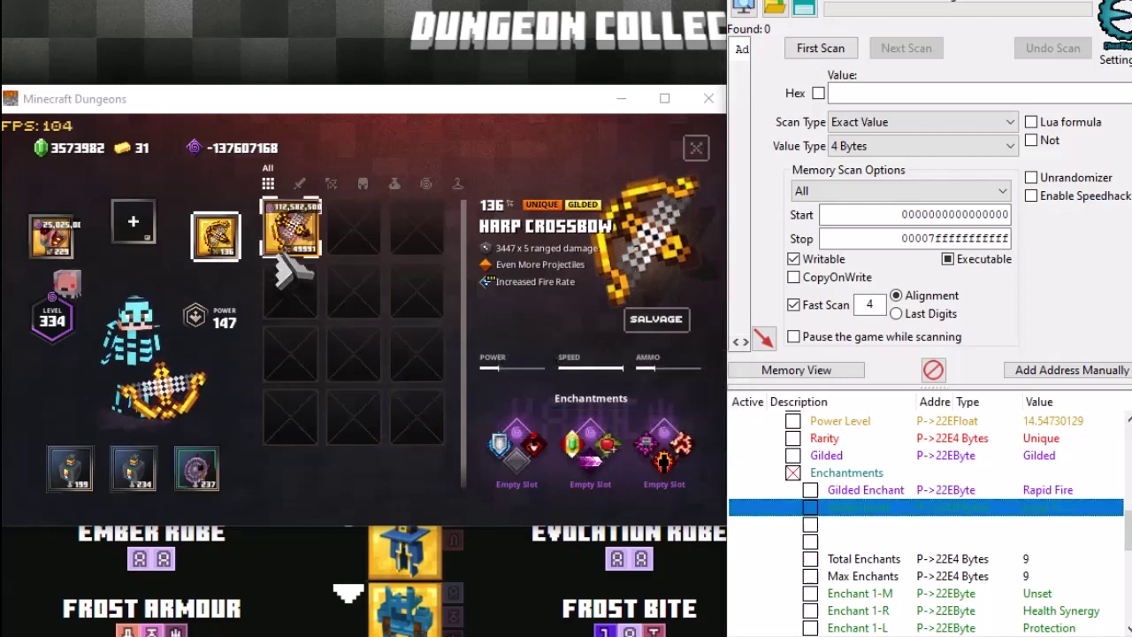
Unequip the 136-power Harp Crossbow, equip it again and select it to refresh its details
double_click(219, 246)
double_click(365, 240)
click(205, 244)
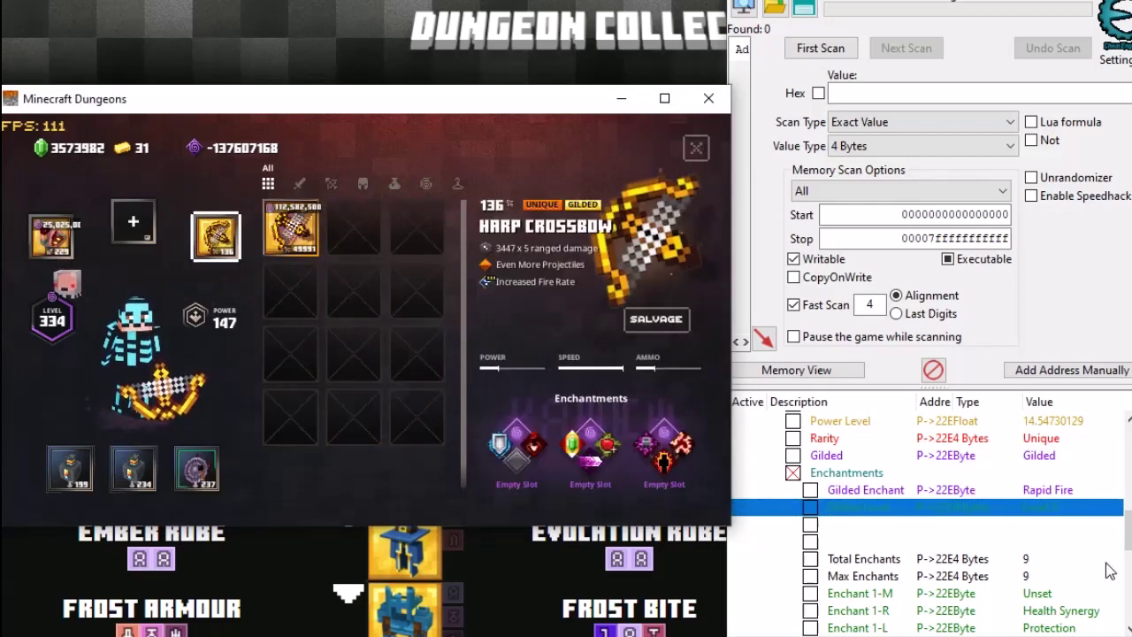
Leave the inventory and confirm Level 5000 for the Gilded Level record
click(696, 149)
right_click(566, 329)
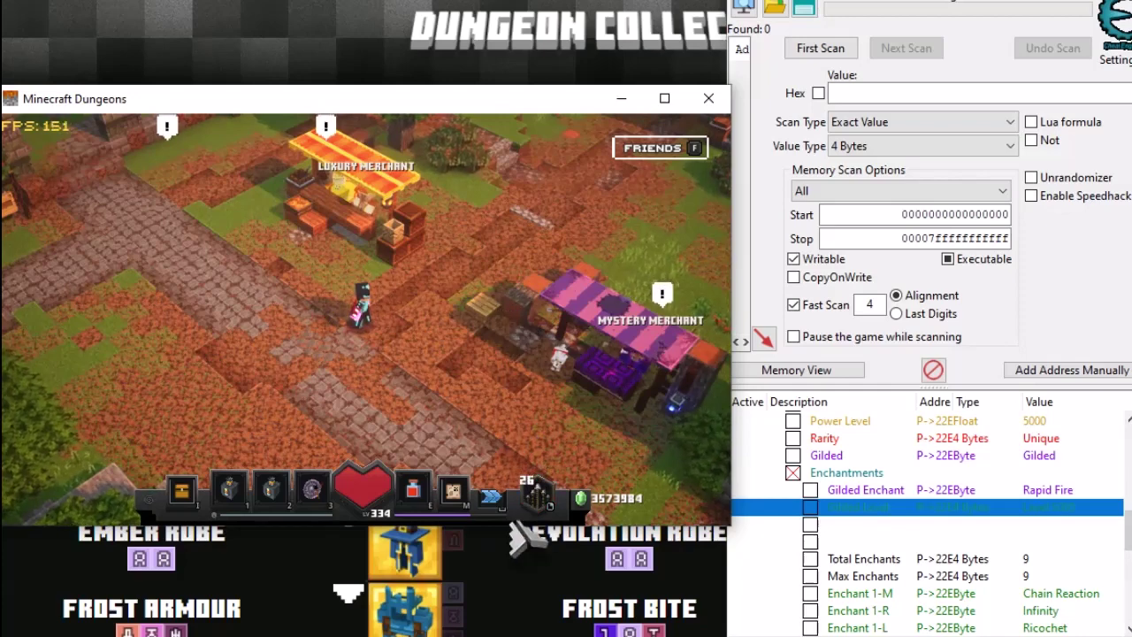
double_click(1113, 507)
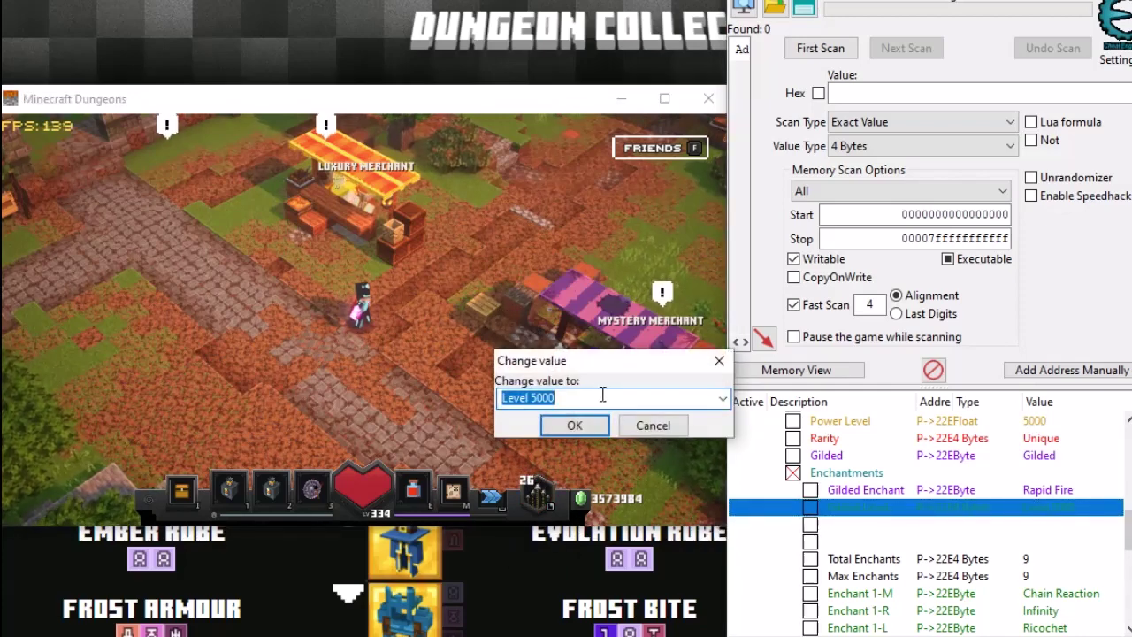
click(574, 425)
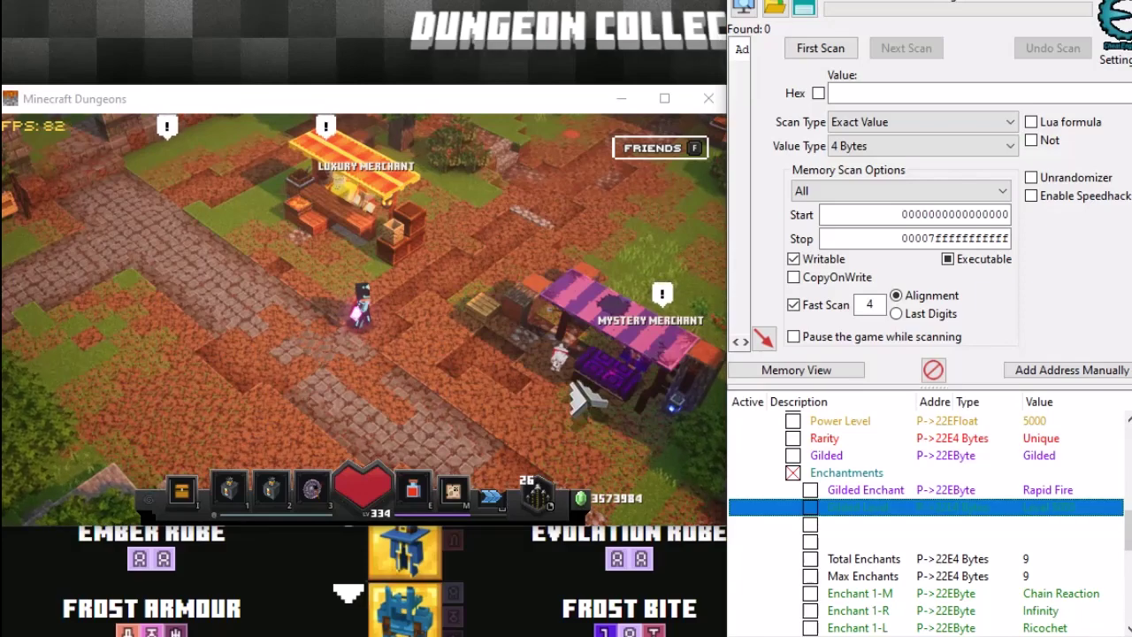
Reopen the inventory, set the 136-power Harp Crossbow's Gilded Level to Level 5000, and unequip and re-equip it
key(i)
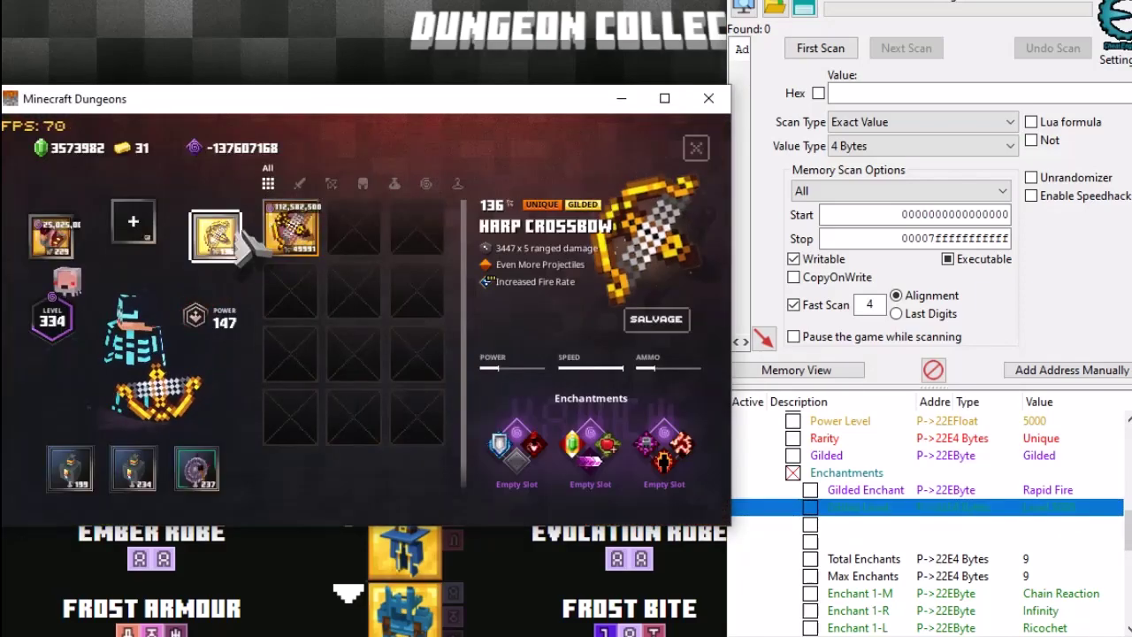
double_click(1044, 507)
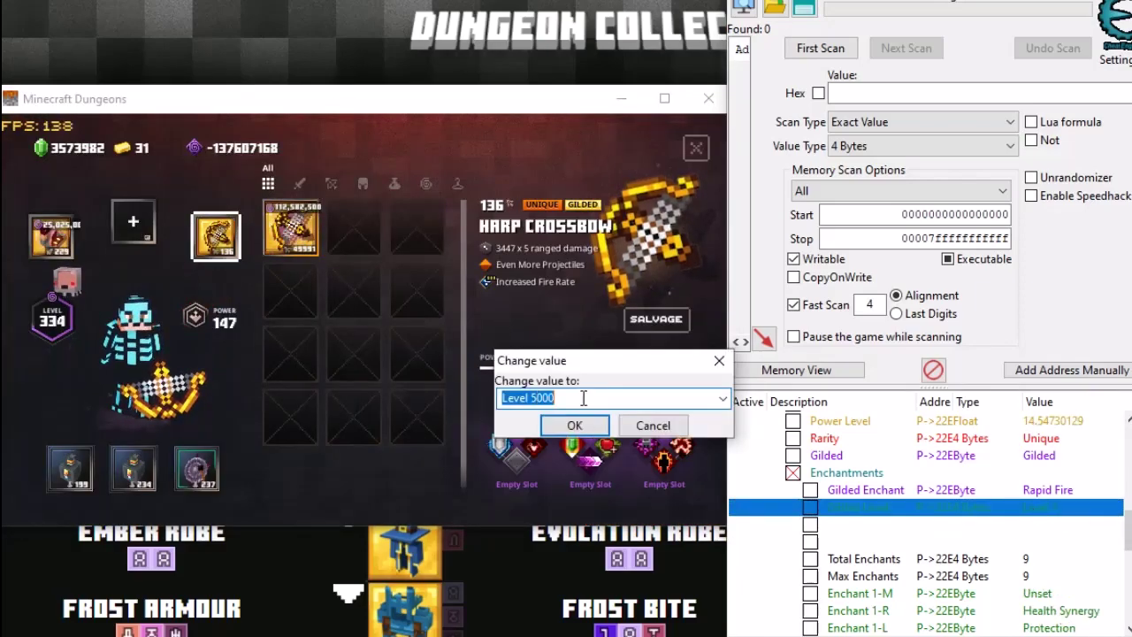
click(575, 425)
click(215, 239)
click(345, 232)
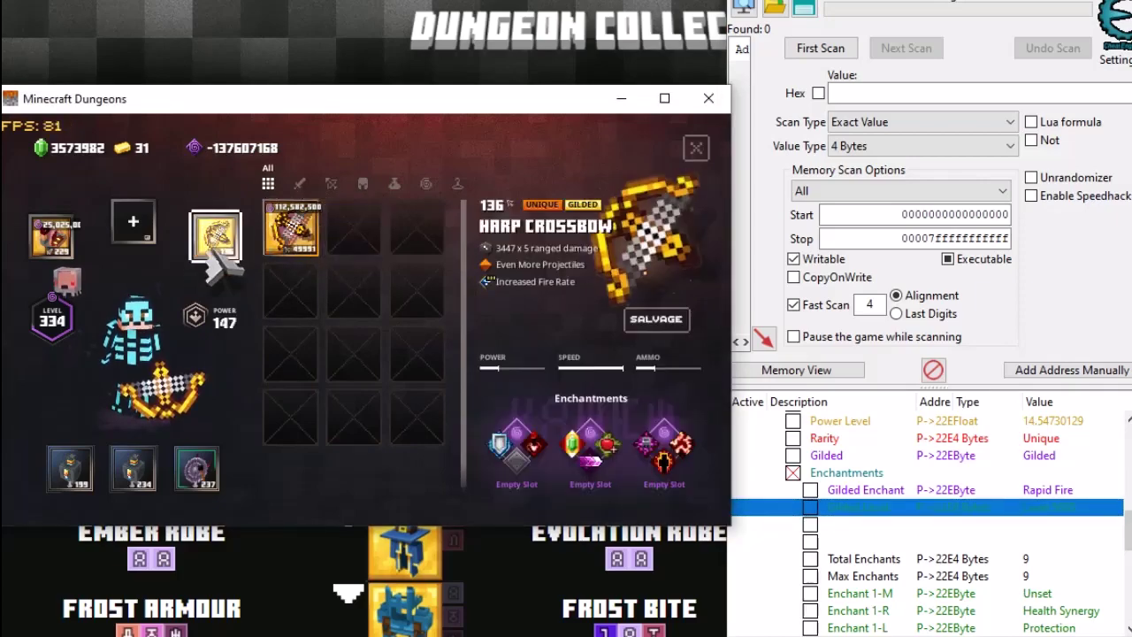
Leave the inventory and fire several test shots with the crossbow near the merchants and at the nearby target
click(695, 149)
right_click(315, 294)
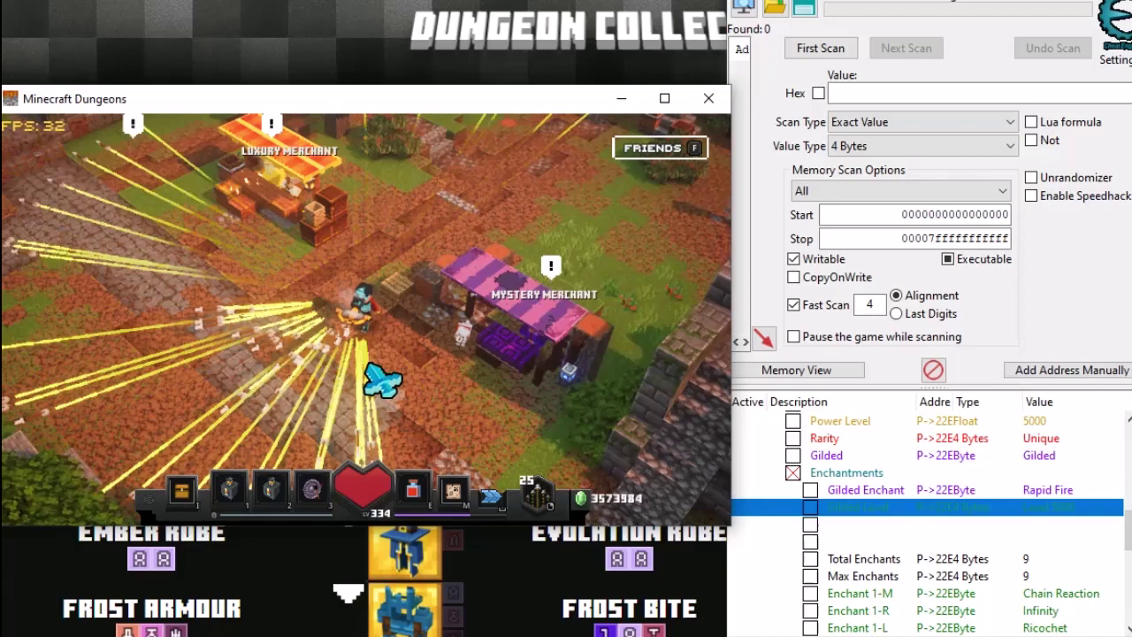
drag(423, 294, 564, 301)
right_click(566, 300)
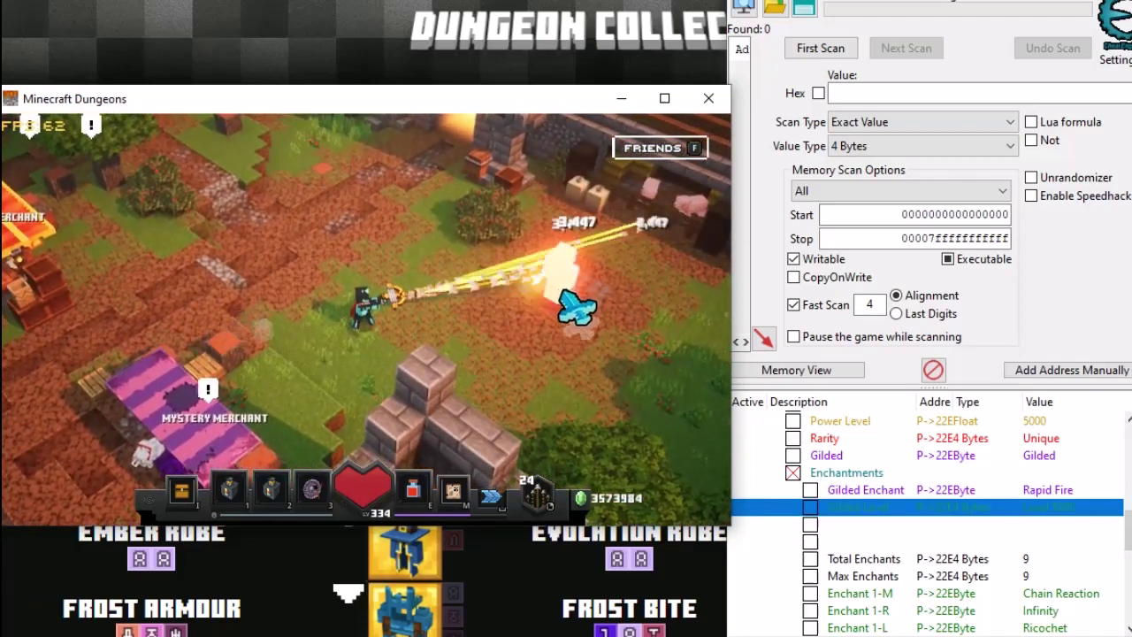
right_click(577, 307)
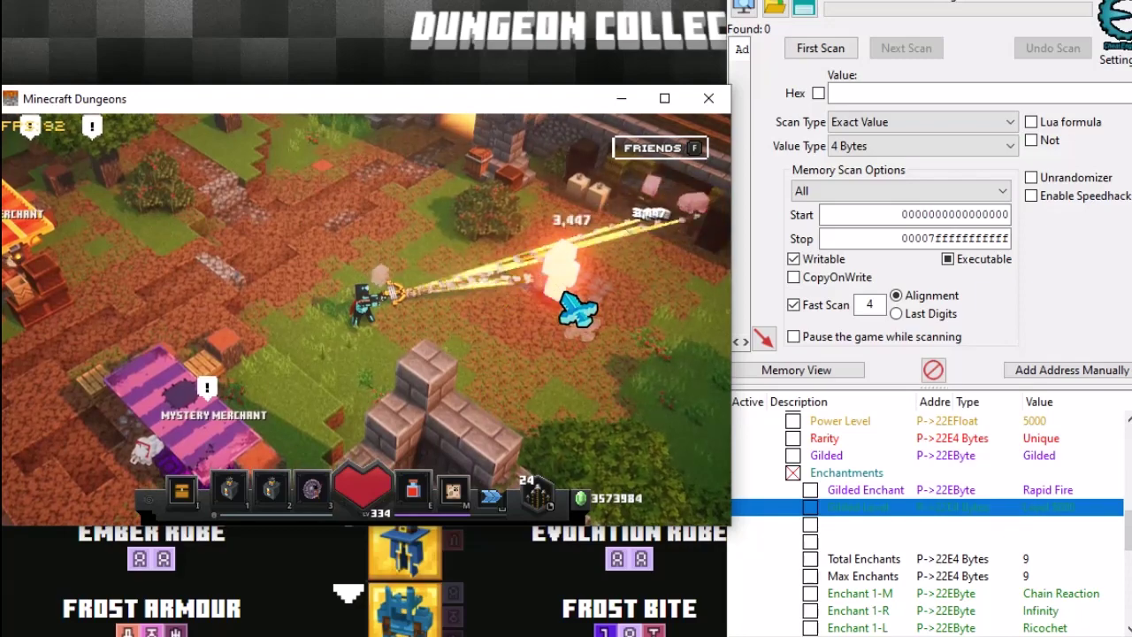
right_click(576, 307)
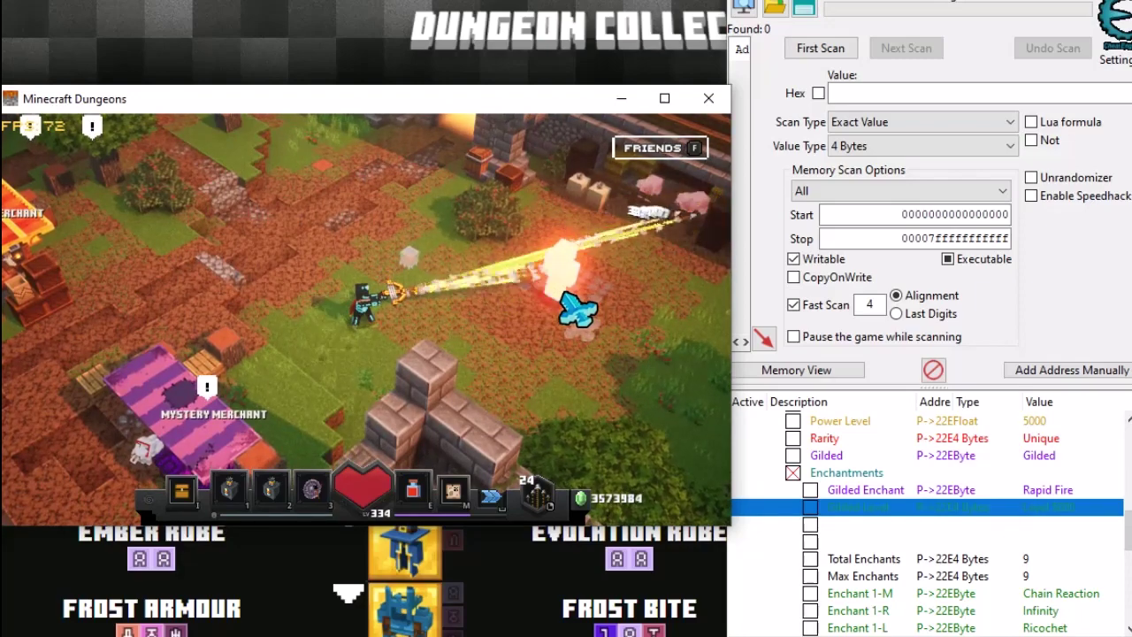
right_click(577, 307)
Reopen the inventory and select the equipped 136-power Harp Crossbow to load its enchantment records
key(i)
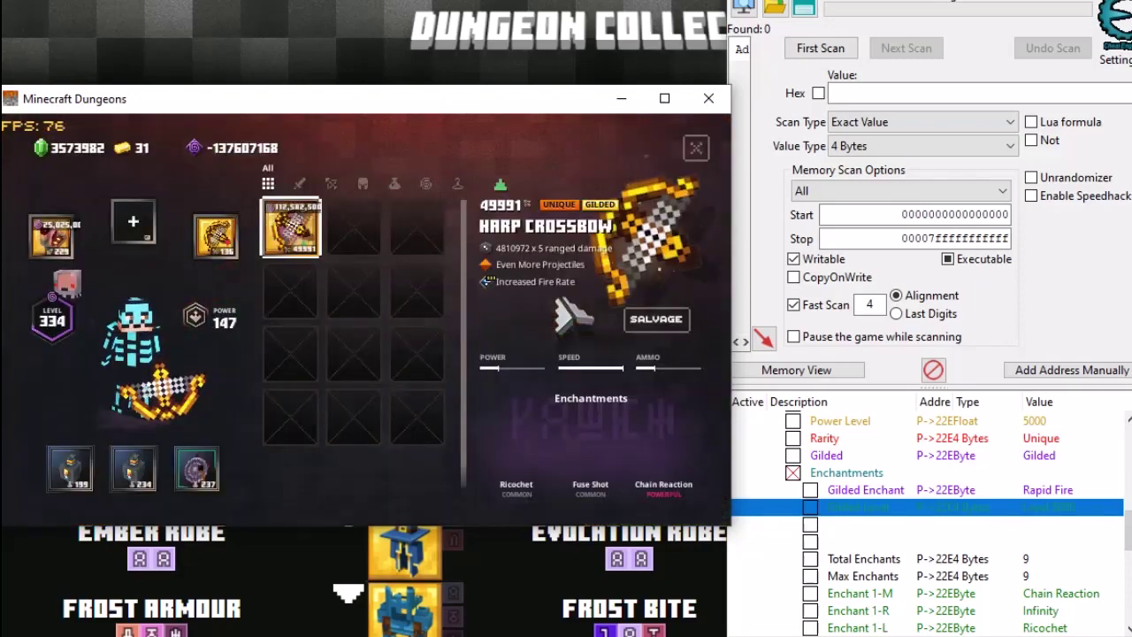
click(224, 239)
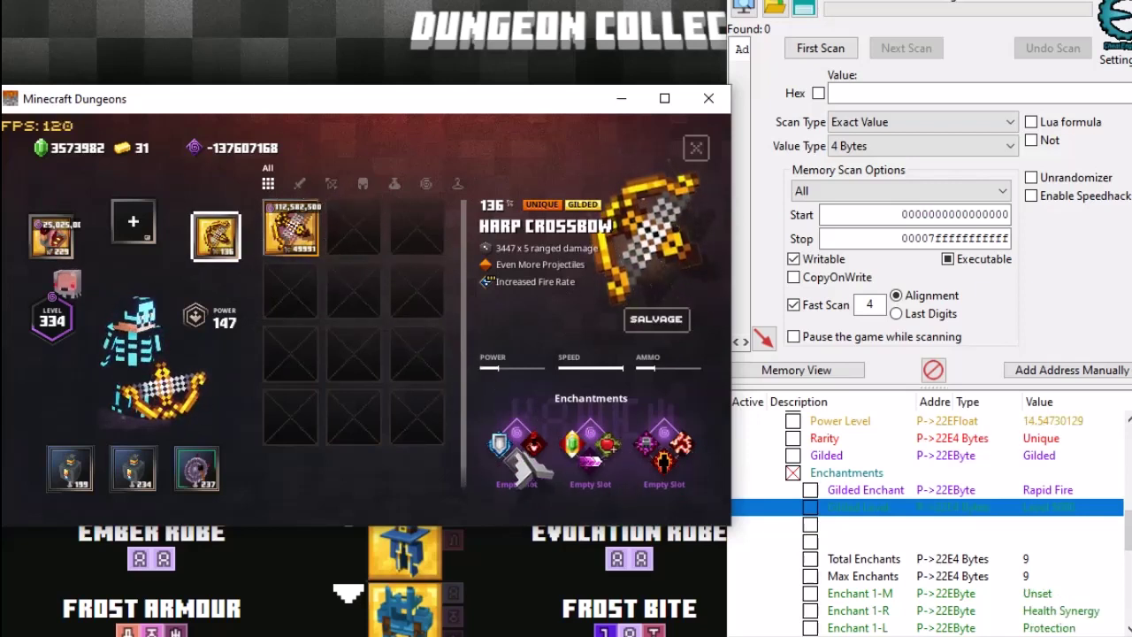
scroll(856, 546, down, 2)
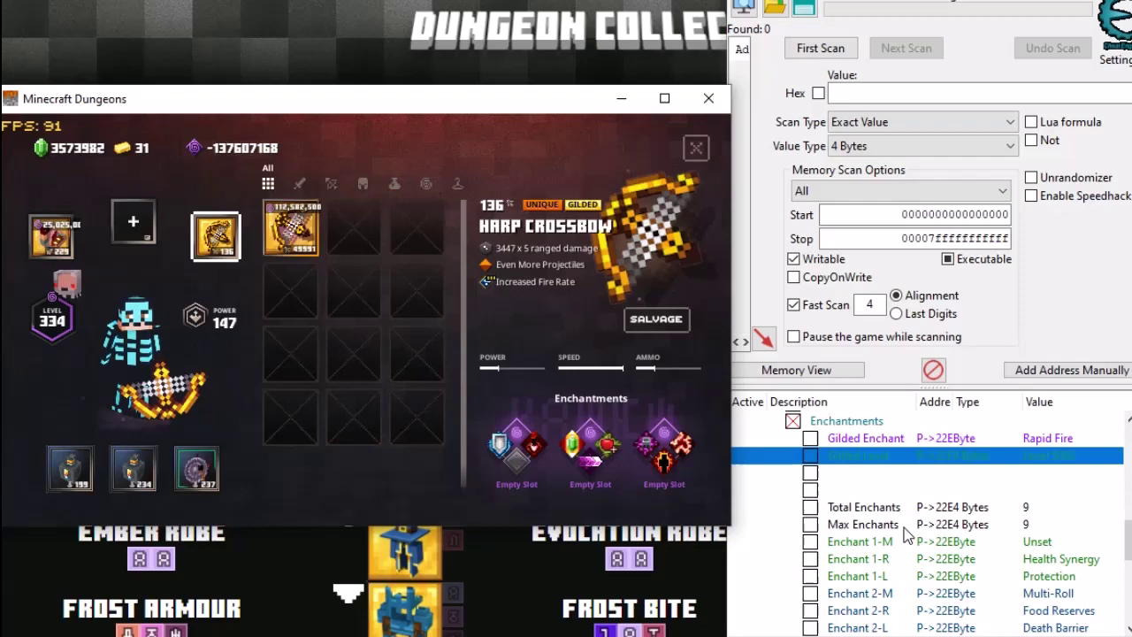
scroll(768, 516, up, 1)
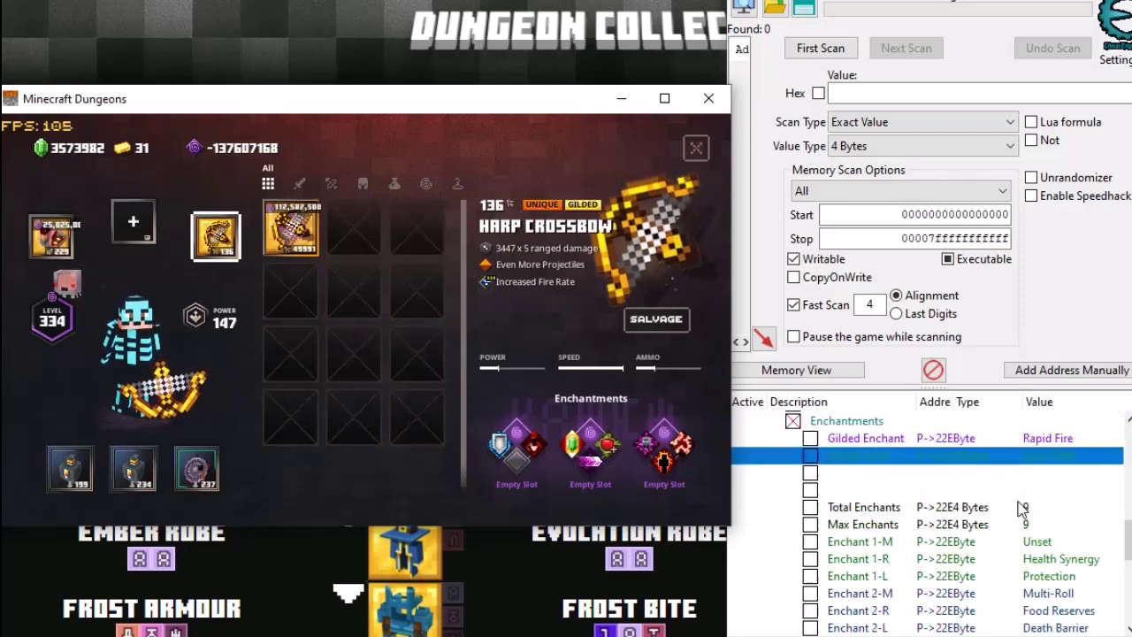
Browse the list of enchantments available for the Enchant 1-M record
double_click(1044, 541)
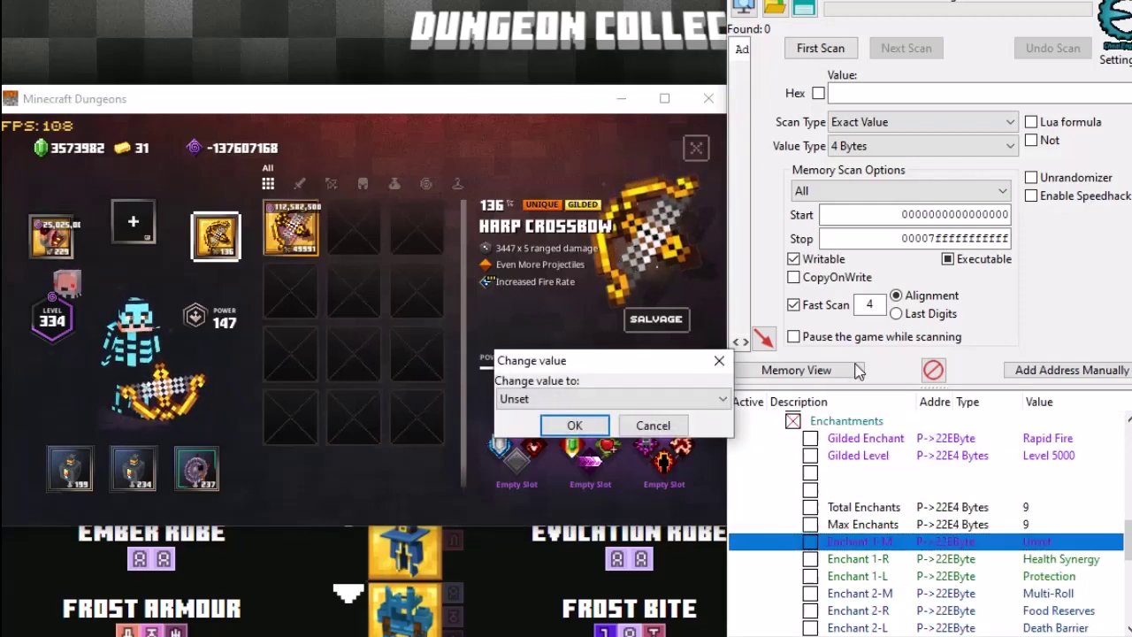
click(724, 399)
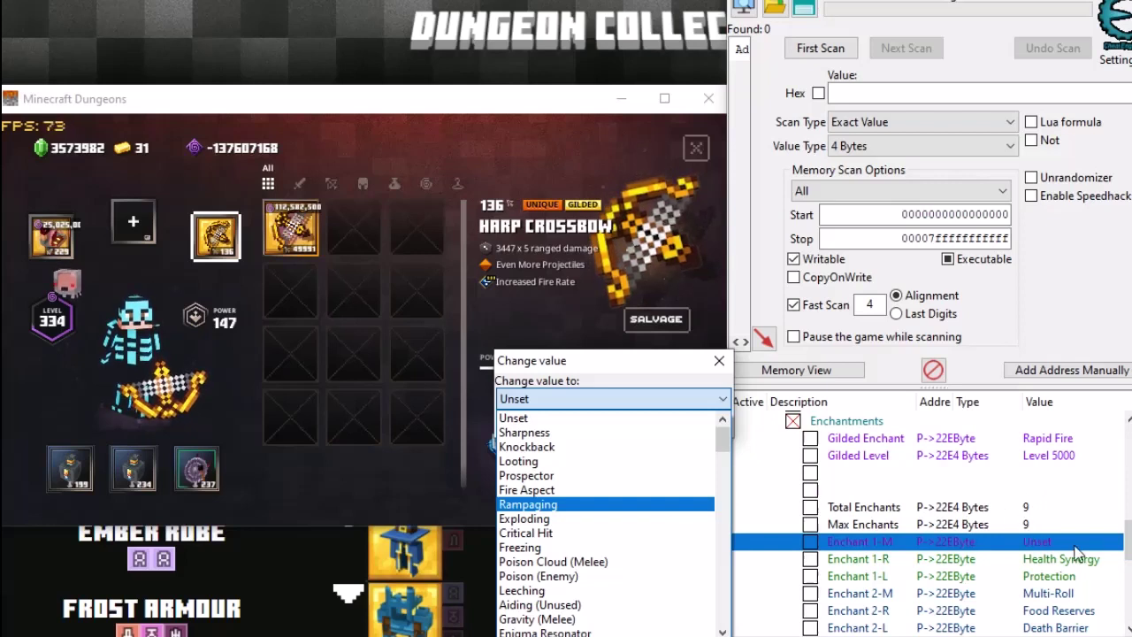
key(Up)
key(Up)
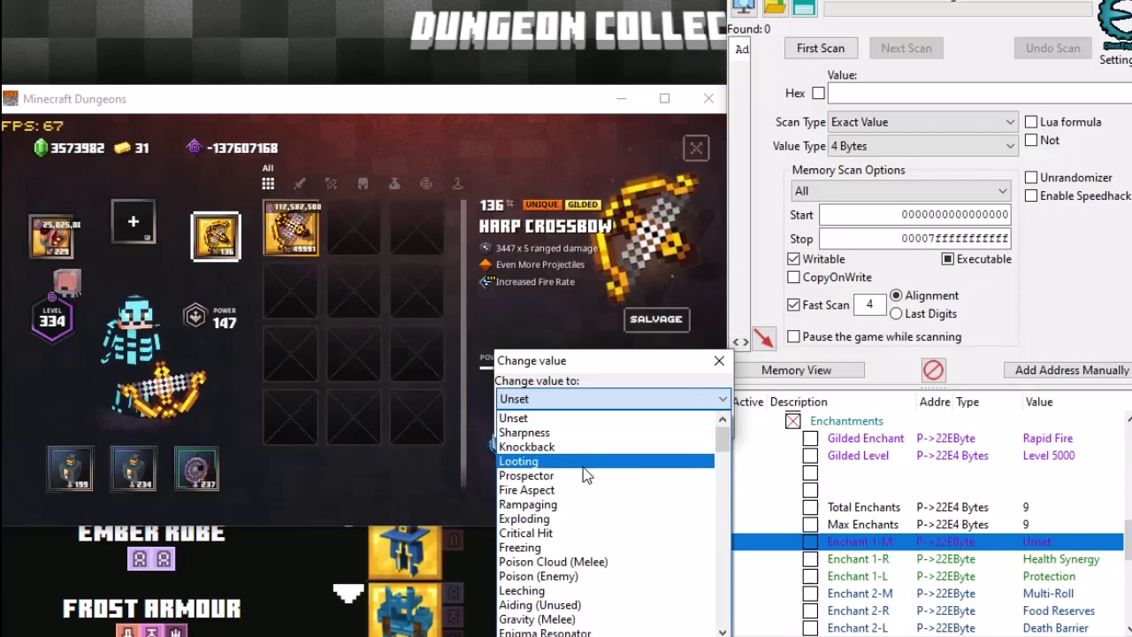
scroll(650, 496, down, 3)
scroll(643, 512, down, 2)
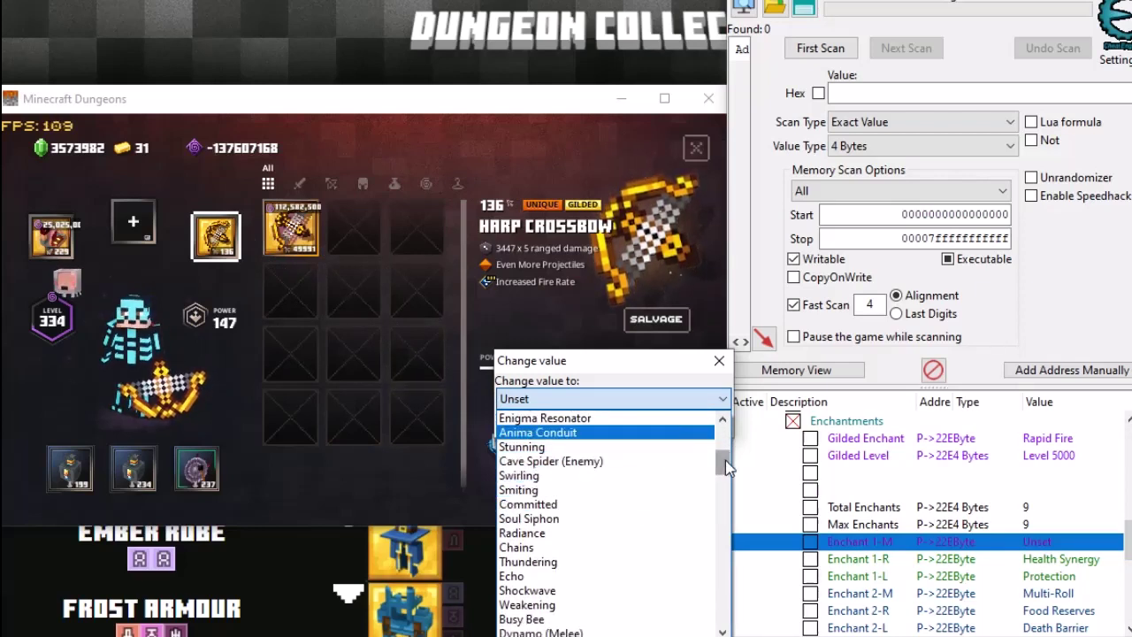
key(Down)
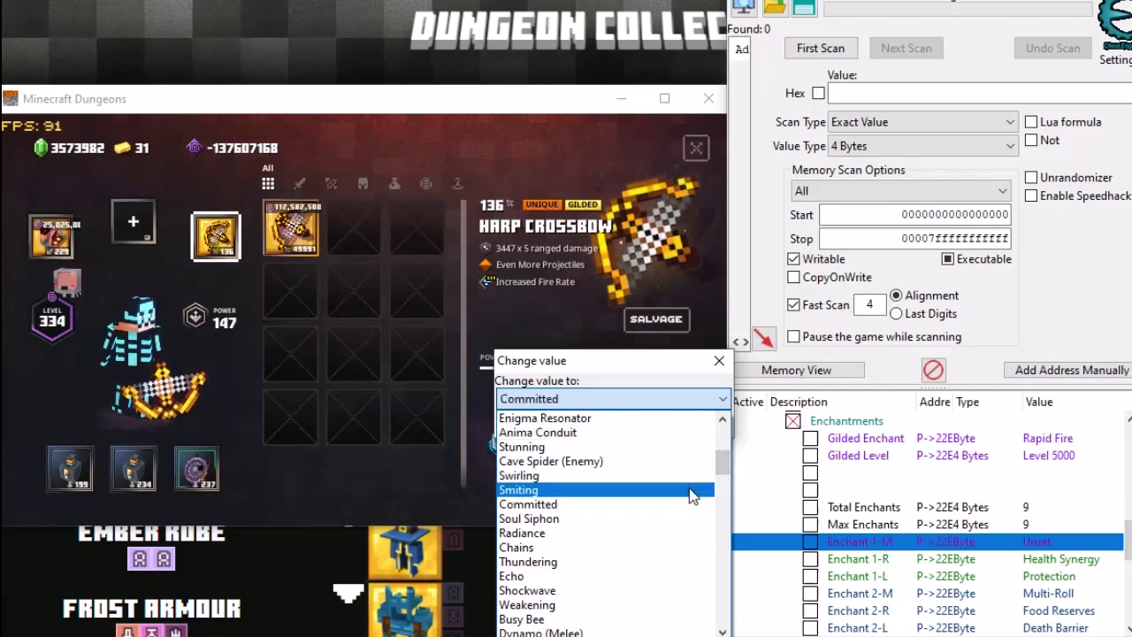
scroll(566, 576, down, 1)
scroll(581, 568, down, 4)
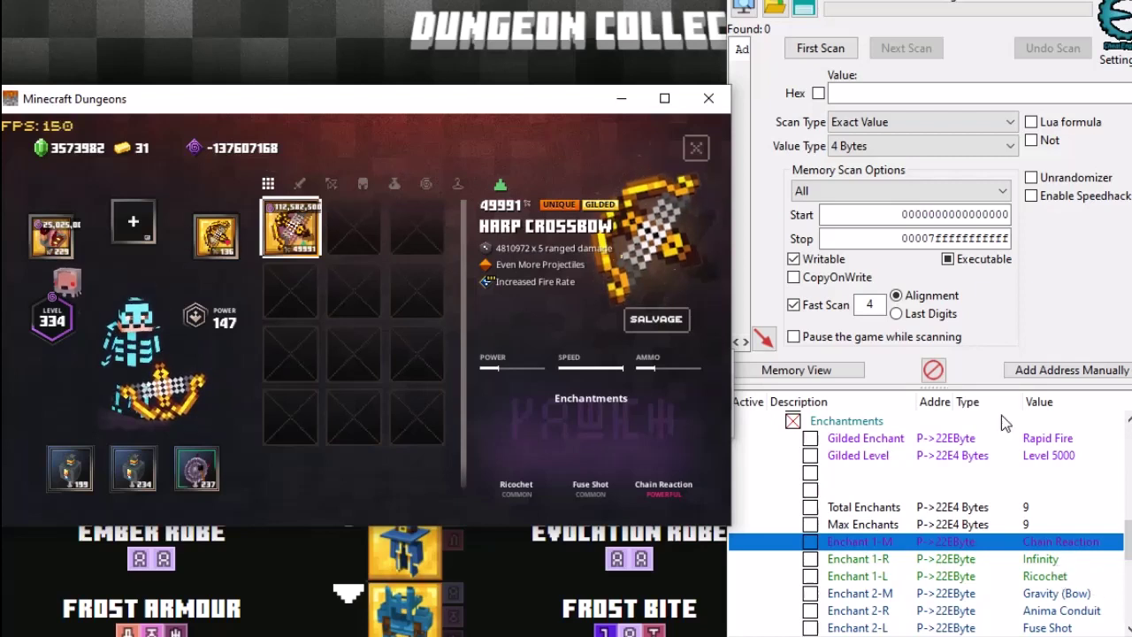
Reselect the equipped 136-power Harp Crossbow and set its Enchant 1-M to Infinity
click(217, 241)
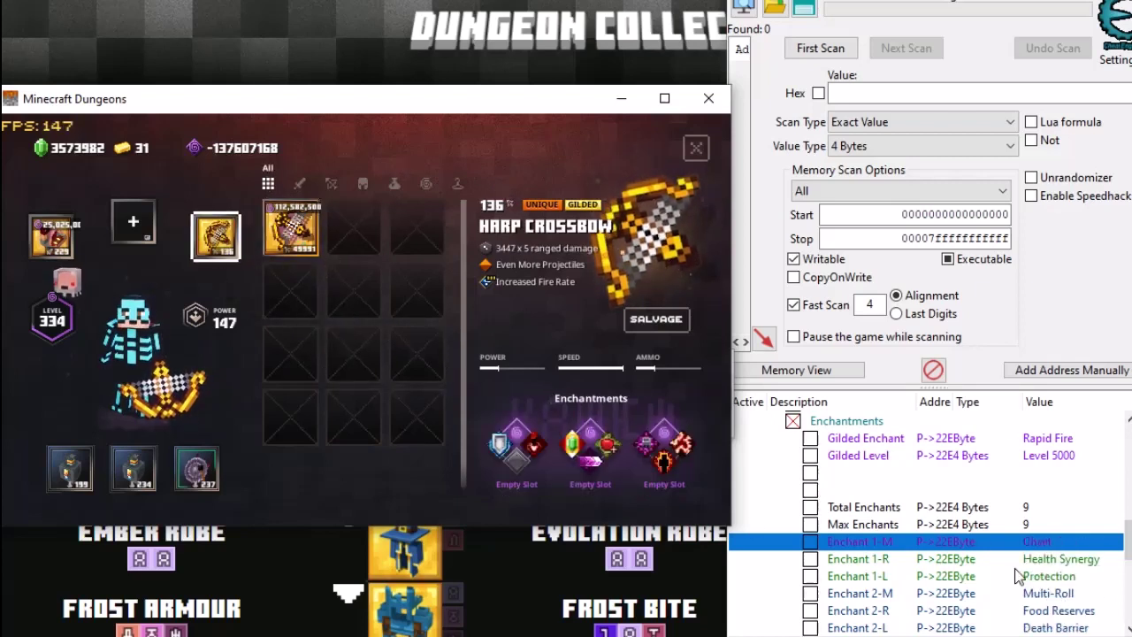
double_click(1050, 544)
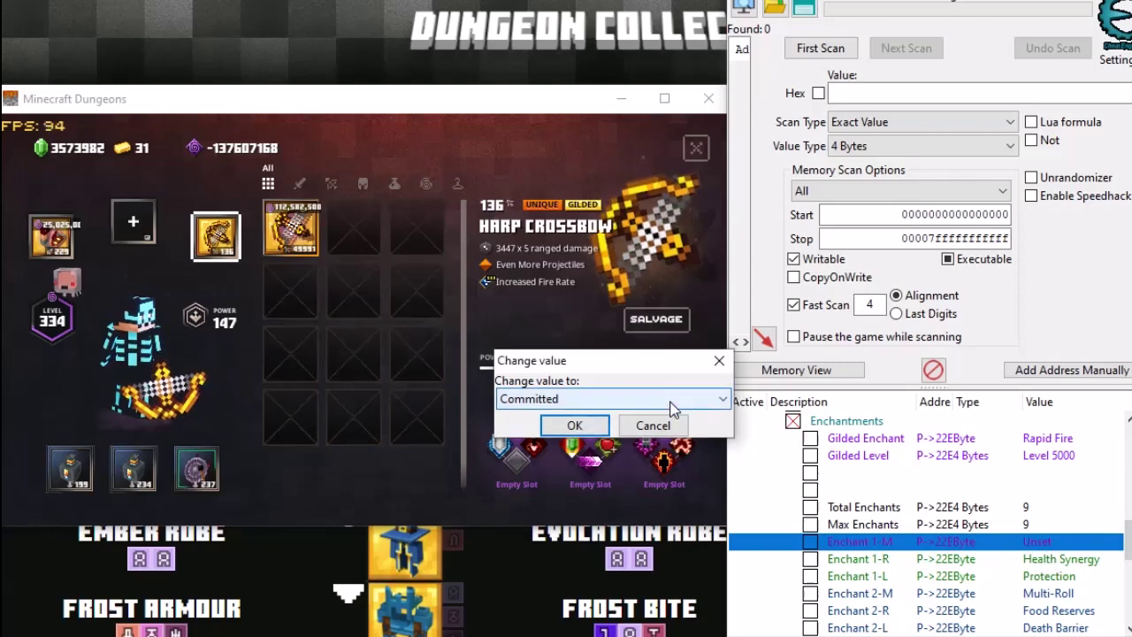
click(631, 398)
text(inv)
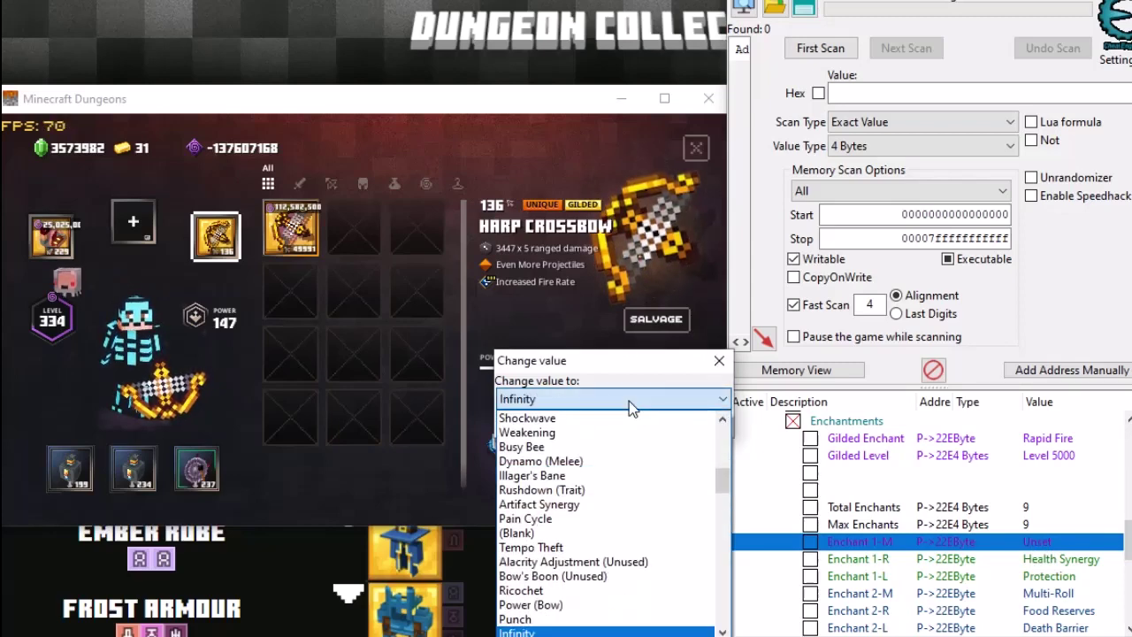
key(i)
key(i)
key(i)
key(i)
key(i)
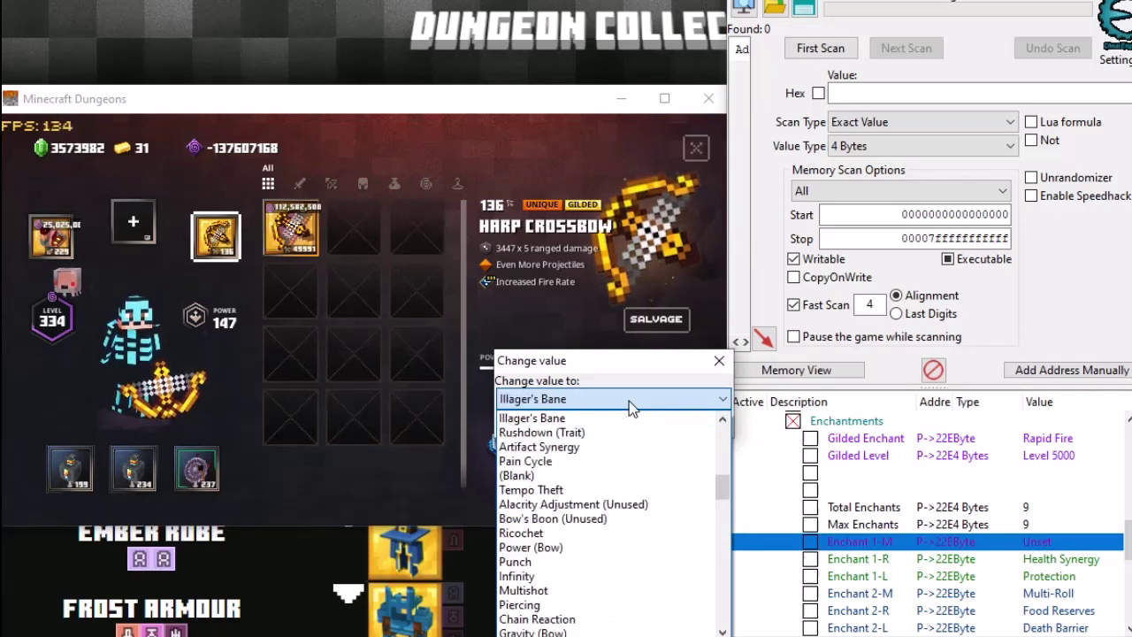
click(629, 401)
key(Return)
Set the crossbow's Enchant 1-R to Ricochet
key(Down)
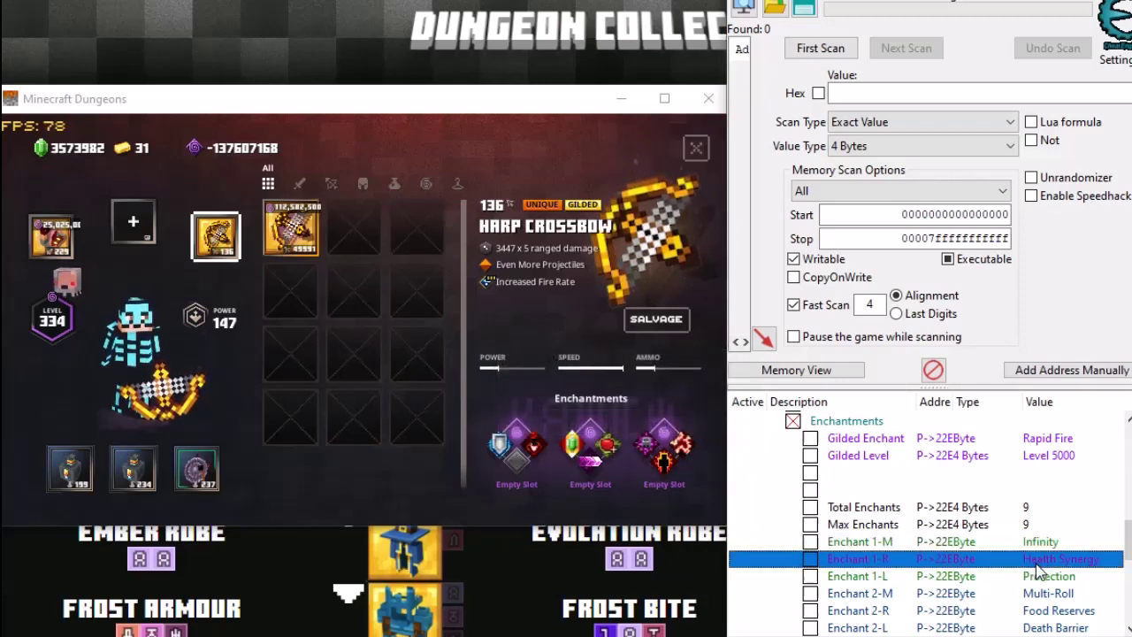
key(Return)
click(525, 402)
text(rrr)
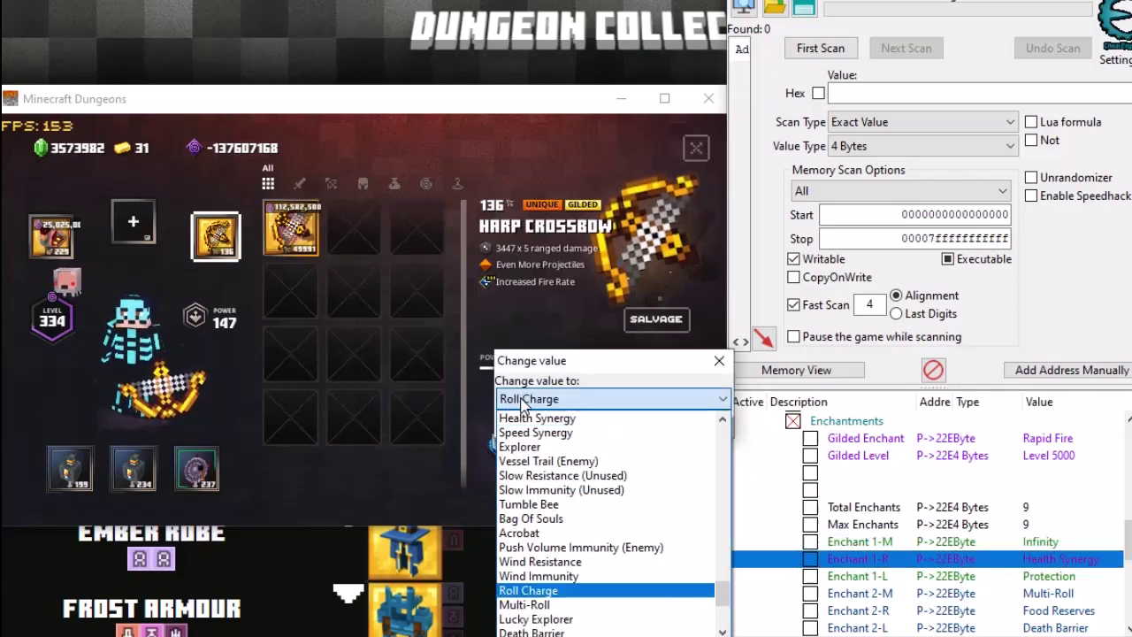
text(r)
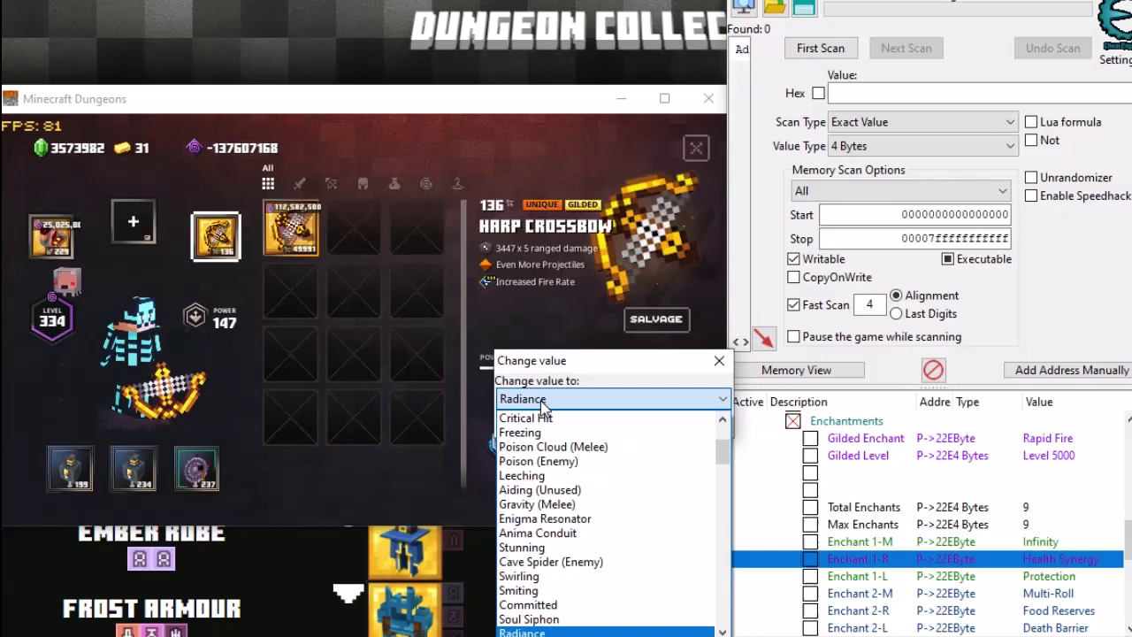
text(rr)
key(Return)
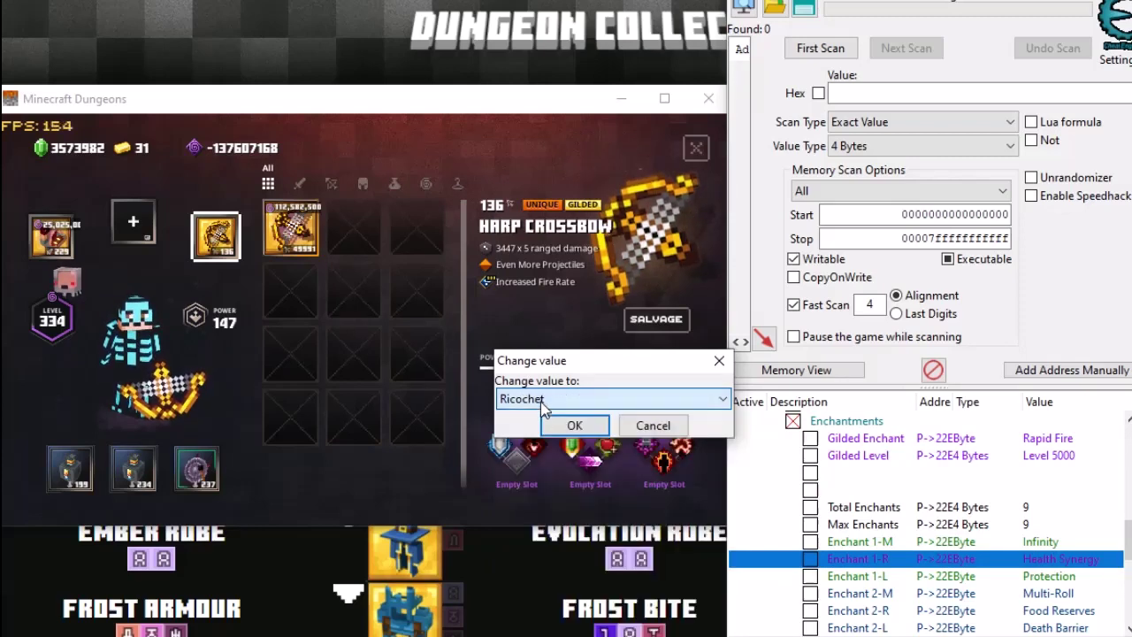
key(Return)
Set the crossbow's Enchant 1-L to Multishot
double_click(1039, 578)
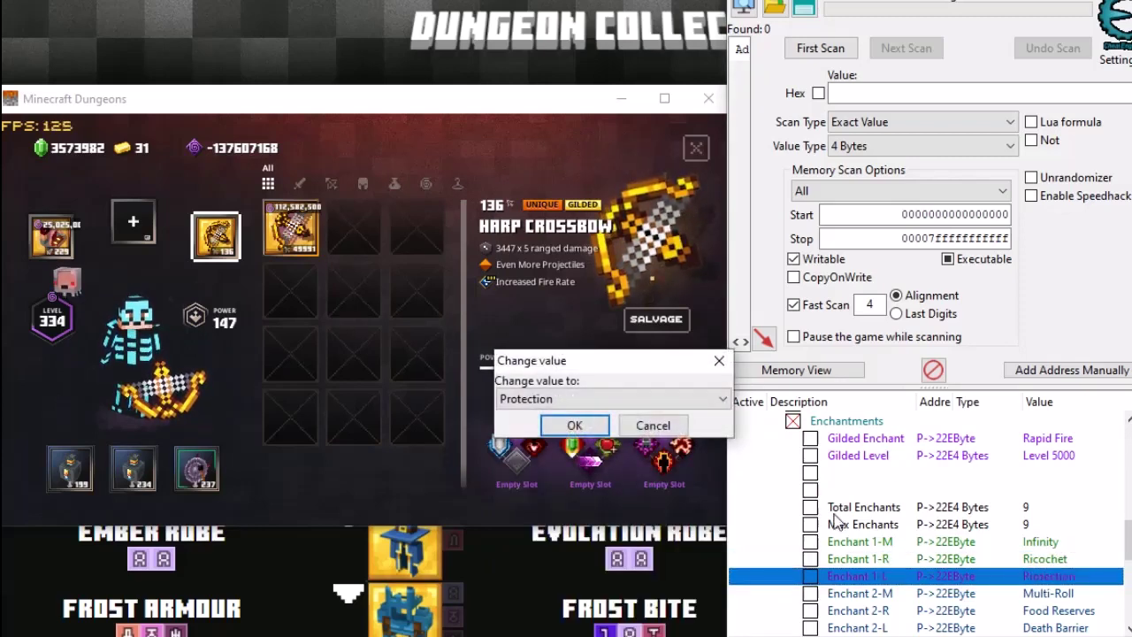
click(531, 400)
key(g)
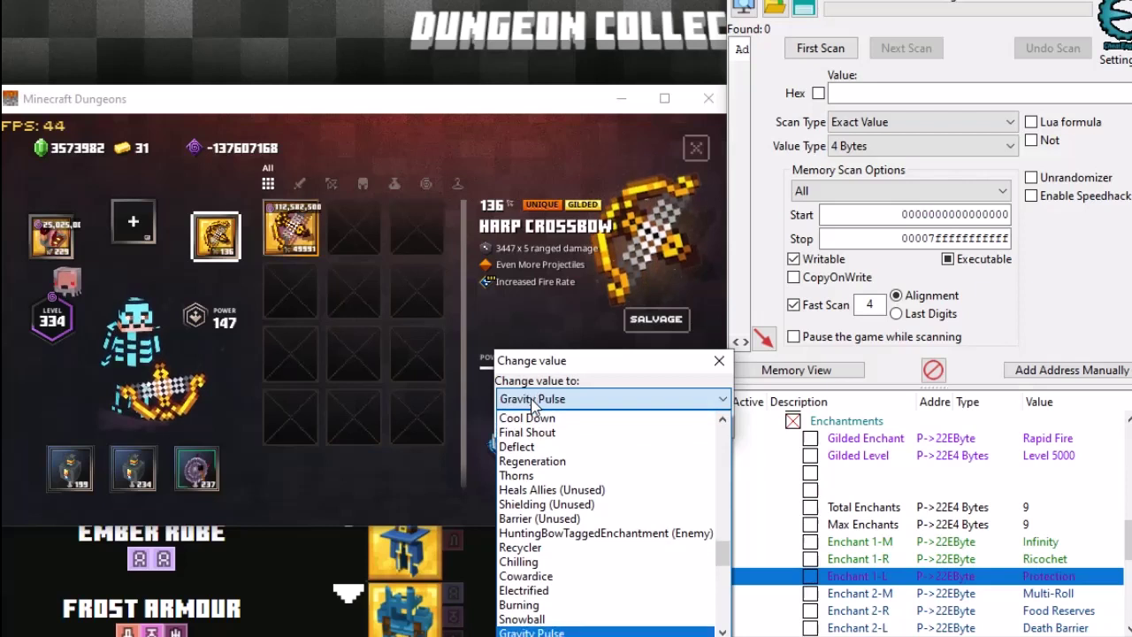
key(g)
key(g)
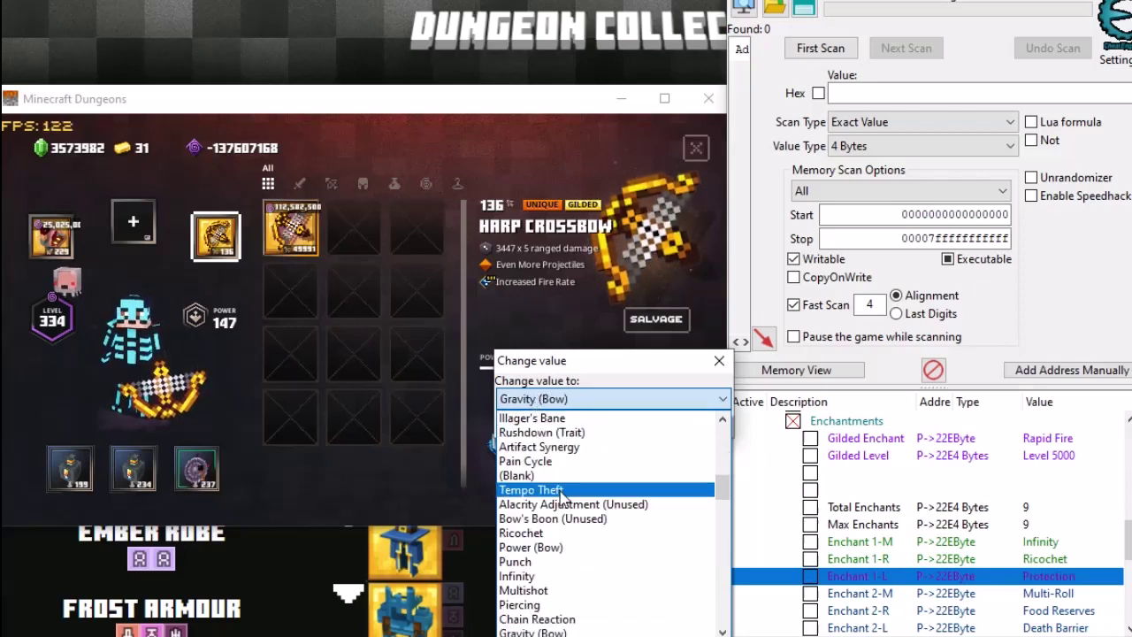
click(531, 590)
click(569, 430)
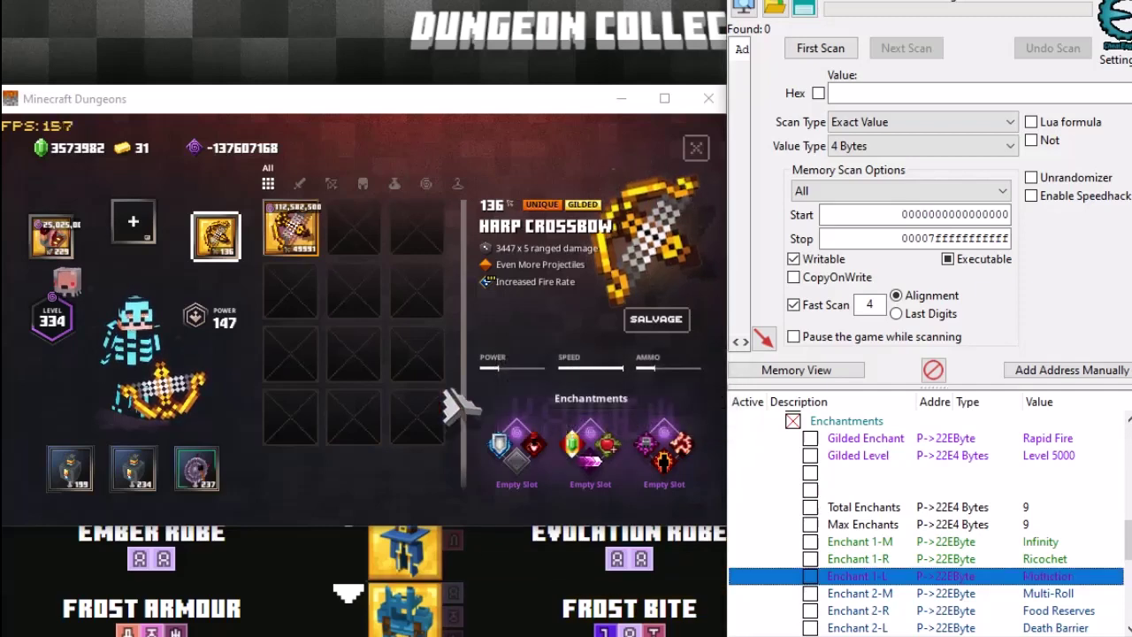
Unequip and re-equip the 136-power Harp Crossbow and select it to refresh its enchantment slots
click(212, 241)
click(350, 234)
click(215, 247)
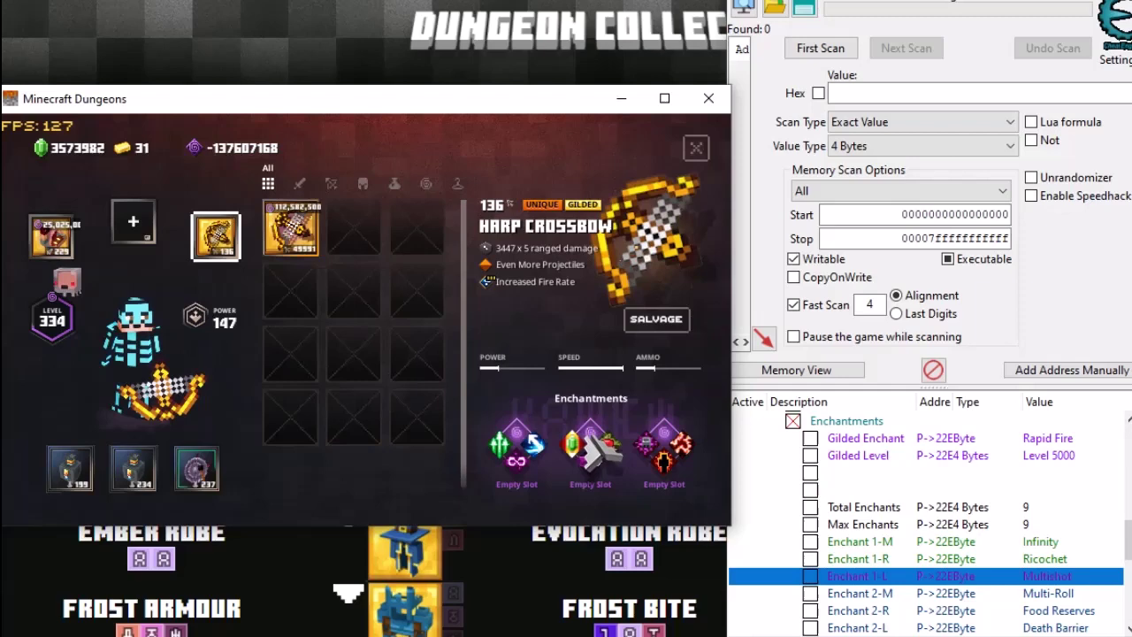
Examine the enchantment records of the 49991-power Harp Crossbow and reselect the equipped 136-power one
click(301, 234)
scroll(1040, 559, down, 2)
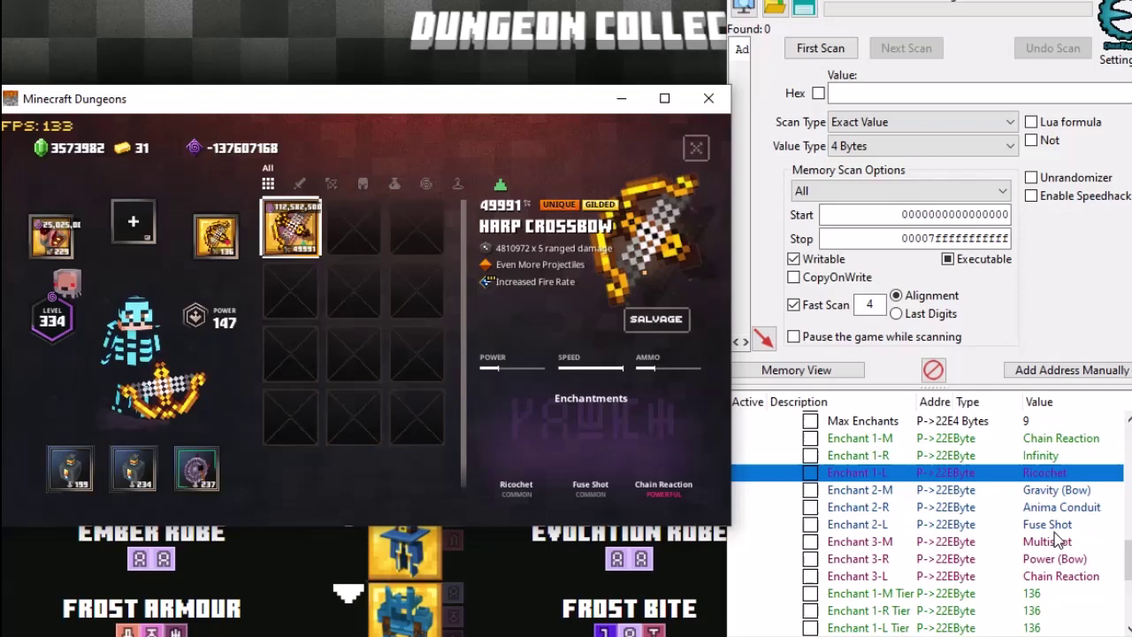
click(217, 237)
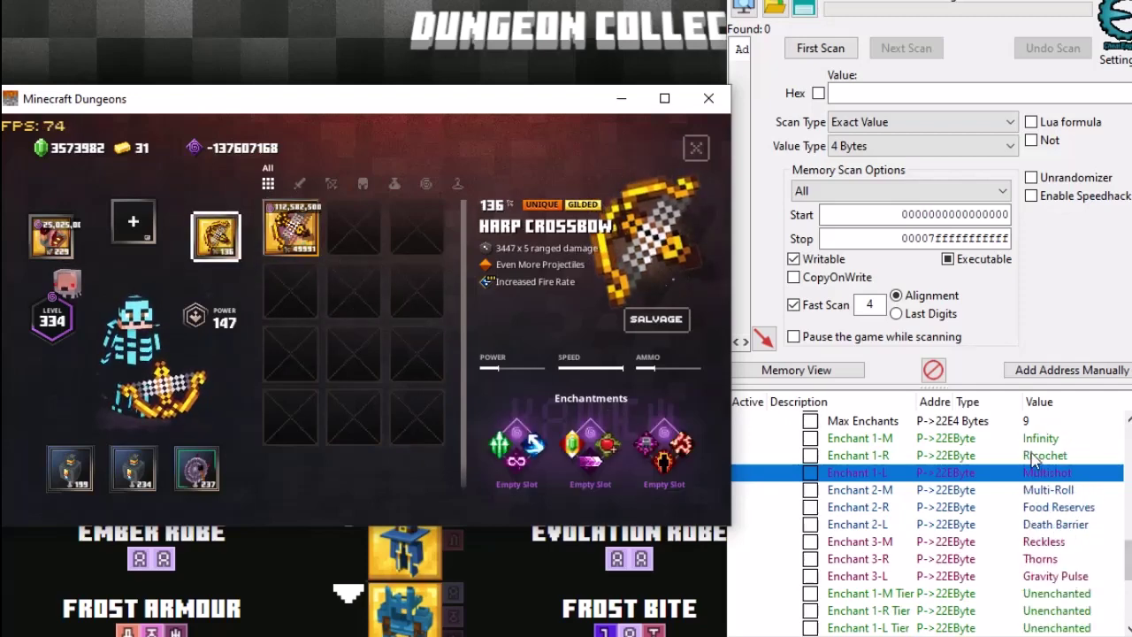
Set the crossbow's Enchant 2-M to Power (Bow) and reselect the equipped 136-power Harp Crossbow
double_click(1045, 494)
click(580, 396)
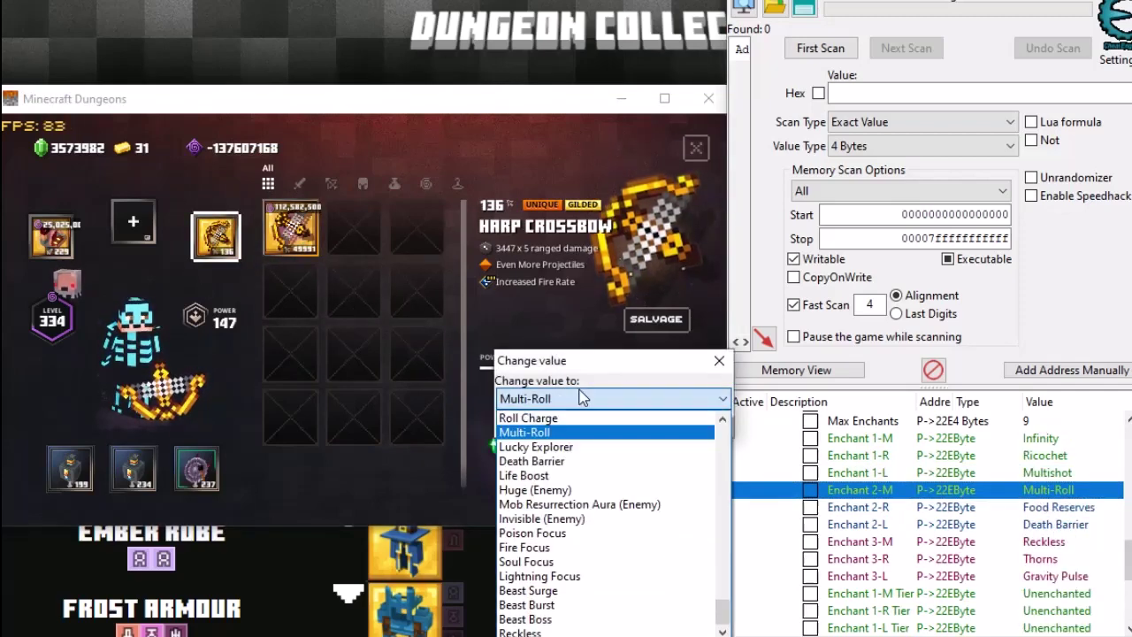
key(p)
key(p)
key(p)
key(p)
key(p)
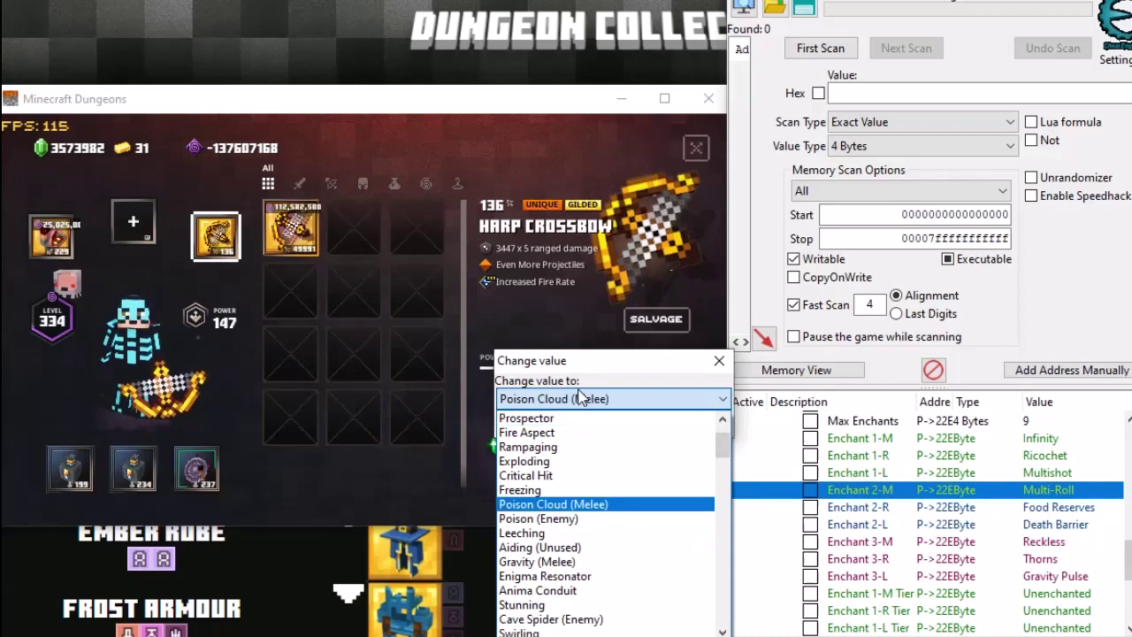
key(Return)
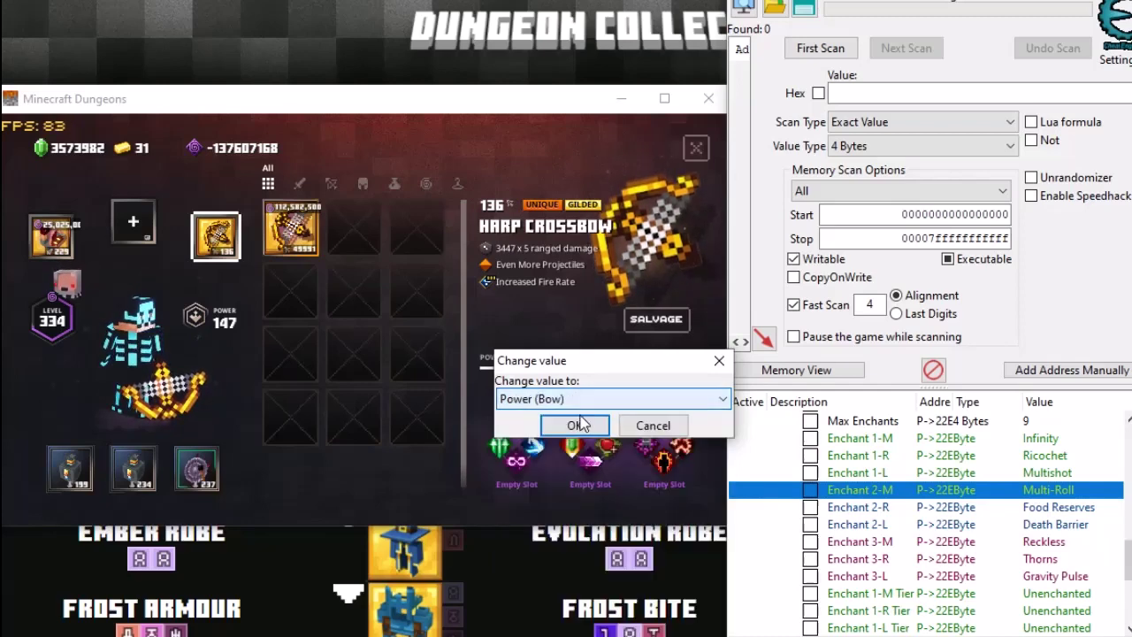
key(Return)
click(217, 243)
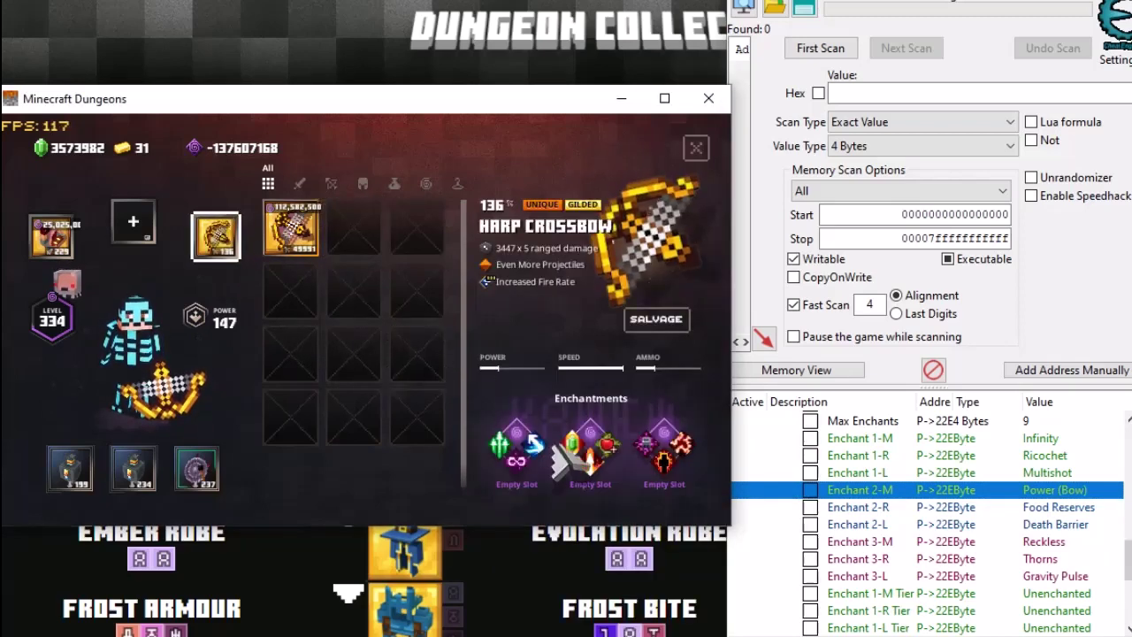
Set the crossbow's Enchant 2-R to Accelerate
double_click(1062, 507)
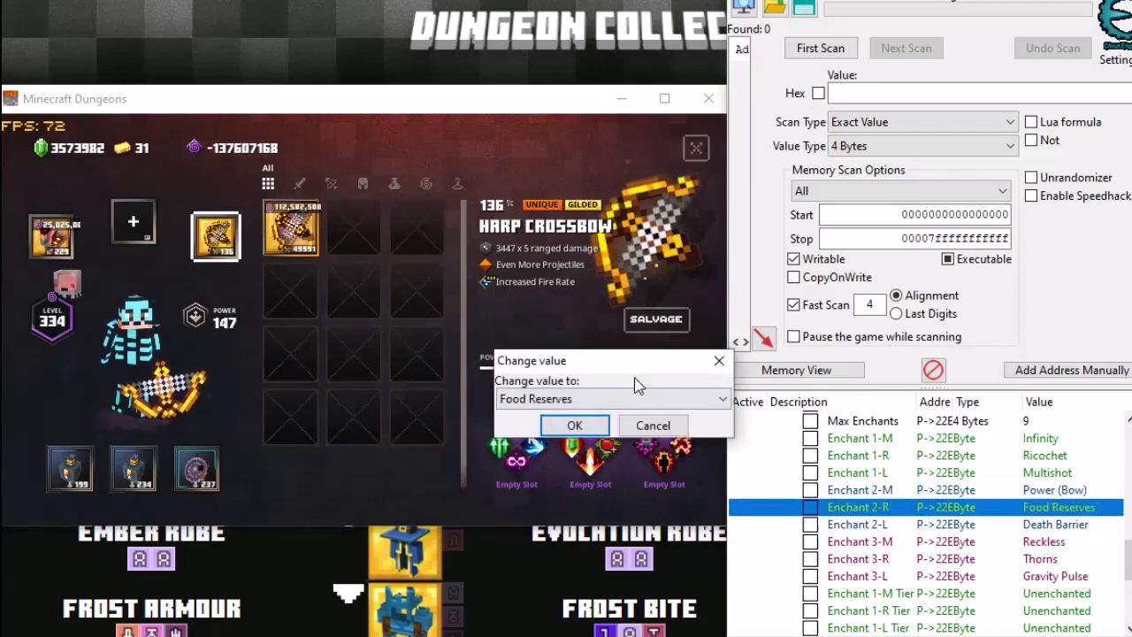
click(721, 400)
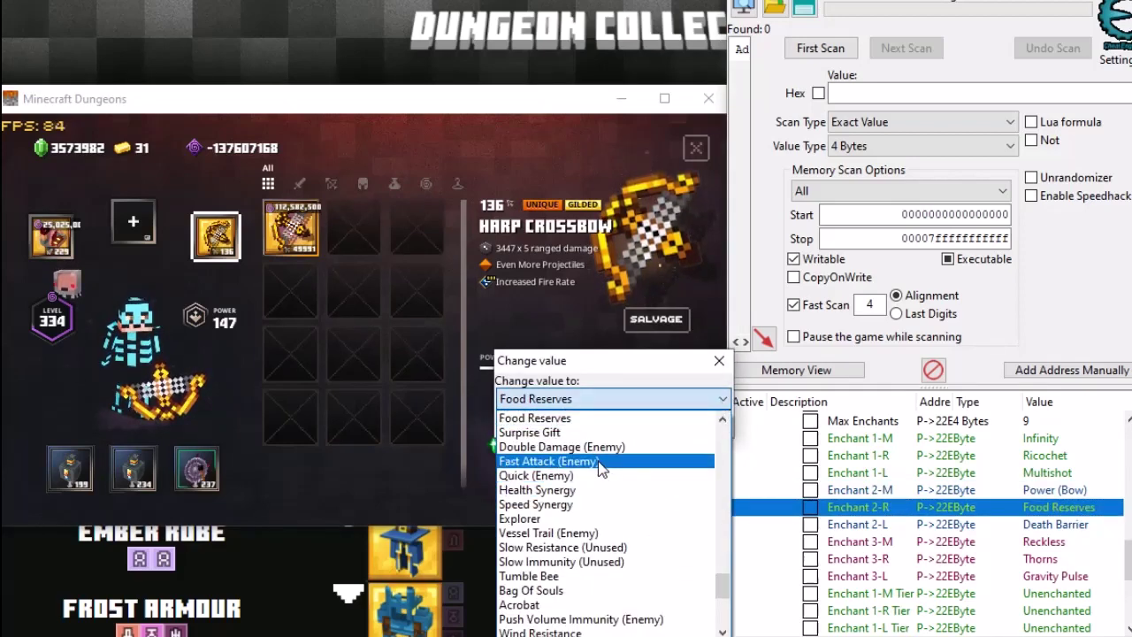
scroll(599, 478, down, 3)
scroll(600, 476, up, 1)
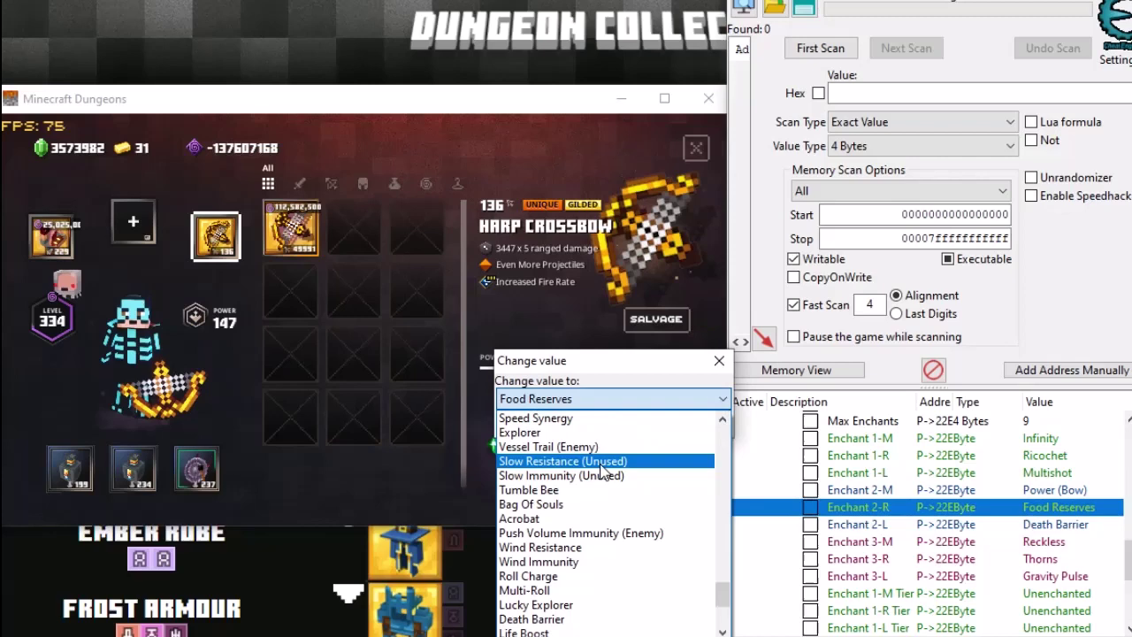
scroll(601, 474, up, 6)
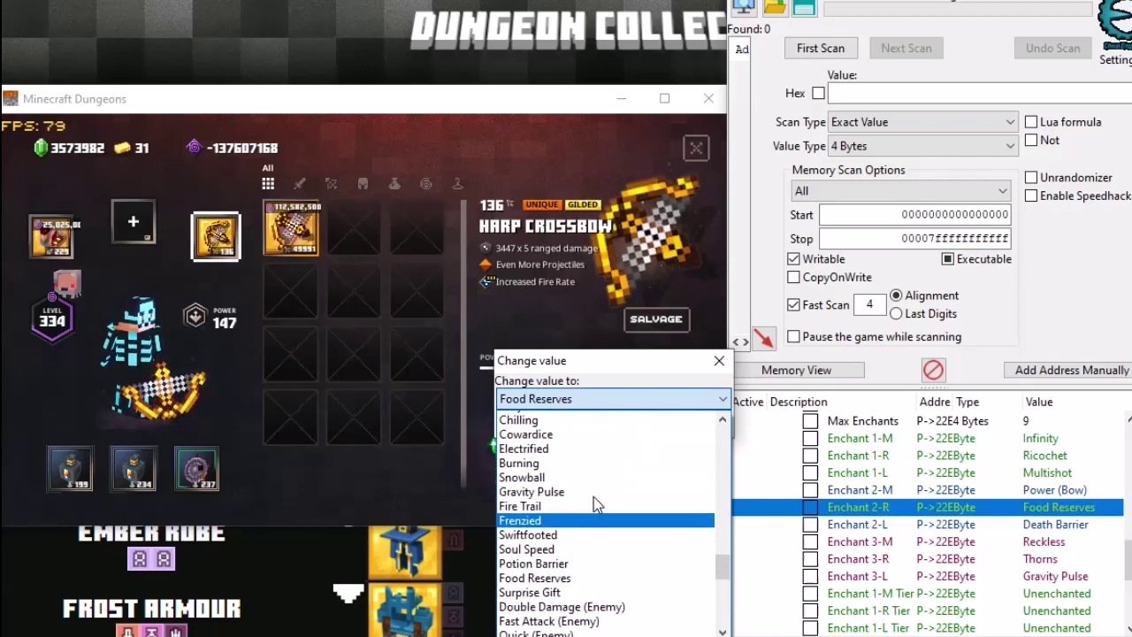
scroll(594, 500, up, 8)
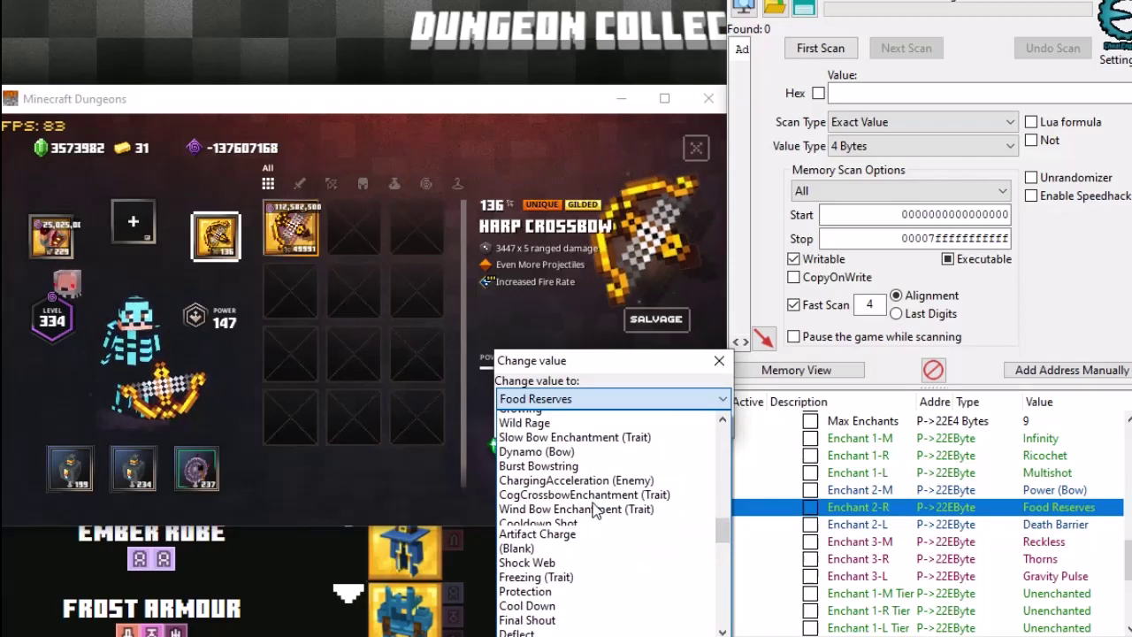
scroll(594, 511, up, 1)
scroll(594, 512, up, 4)
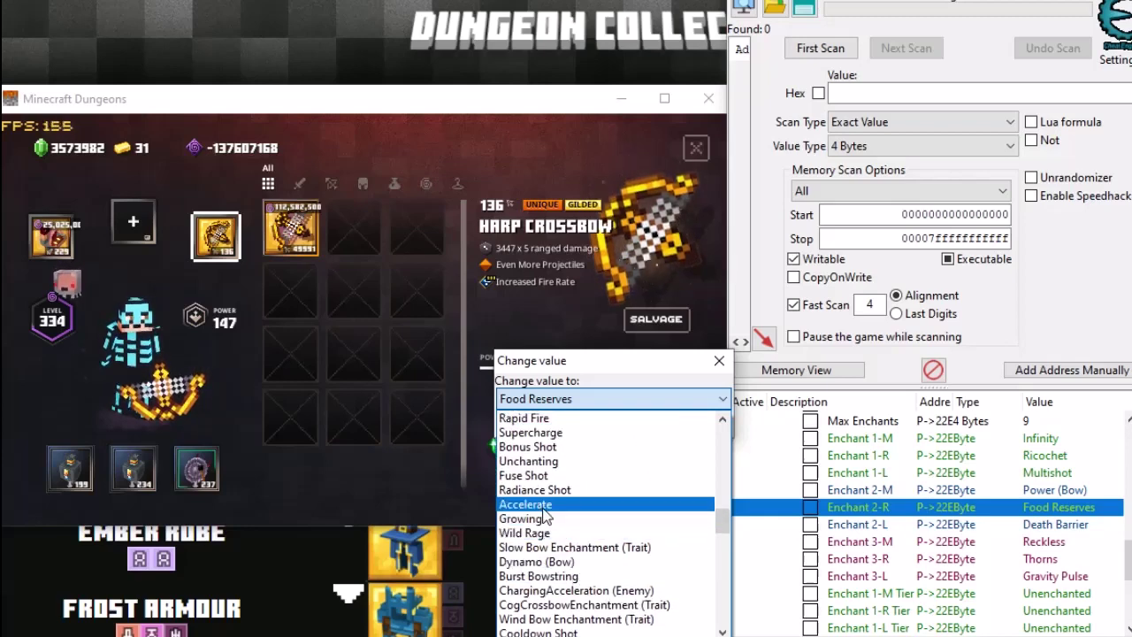
click(540, 510)
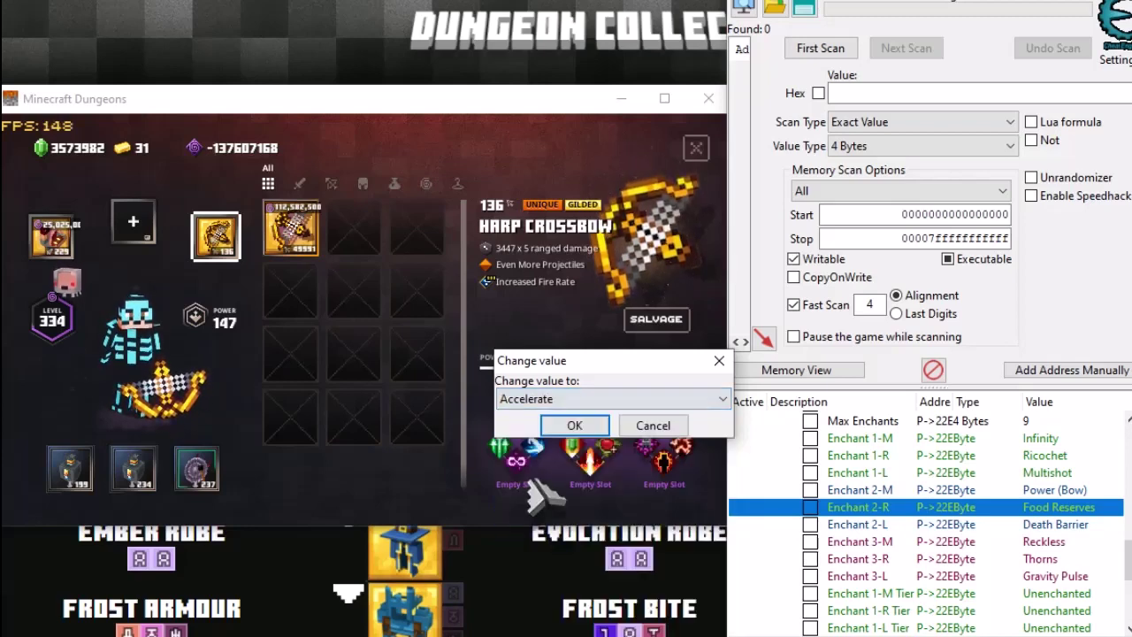
click(575, 425)
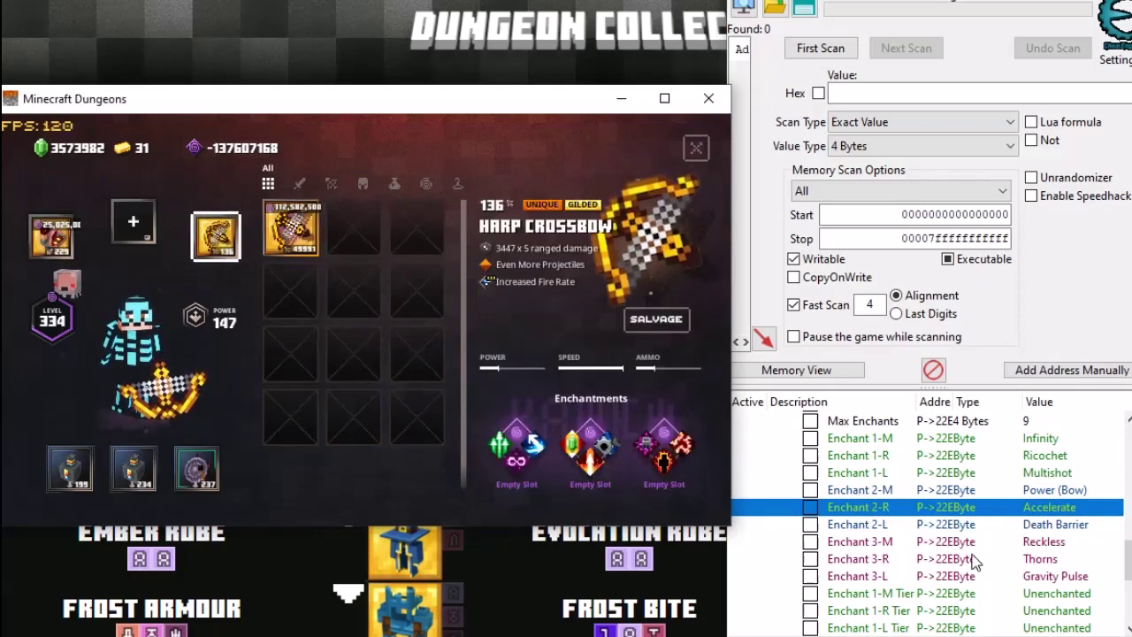
Set the crossbow's Enchant 2-L to Bonus Shot
double_click(1051, 526)
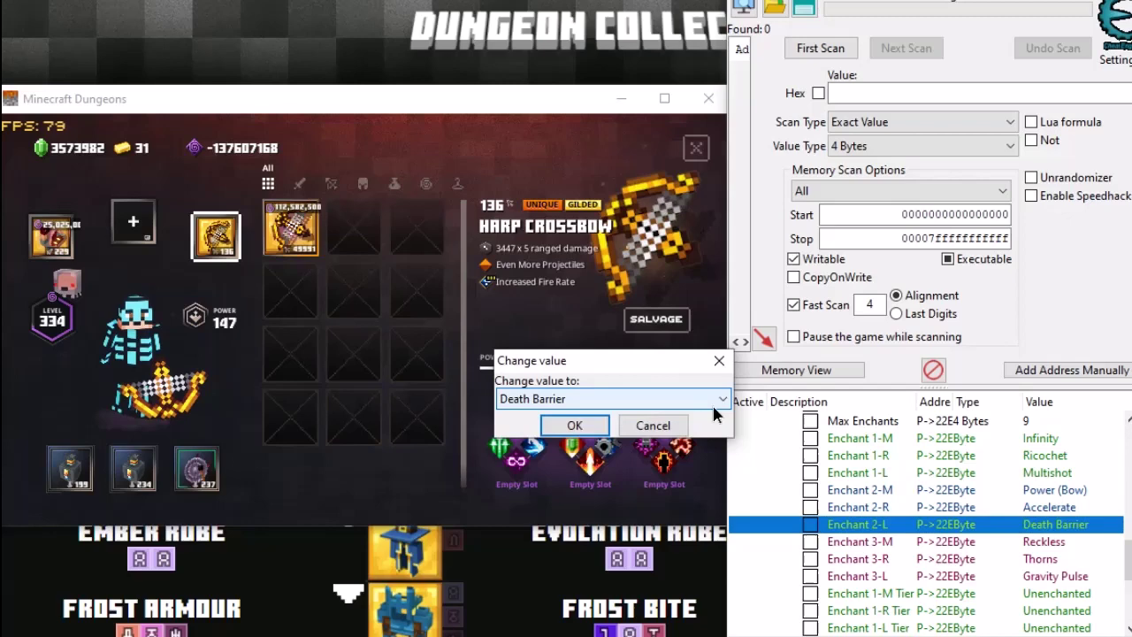
click(699, 402)
scroll(632, 482, up, 4)
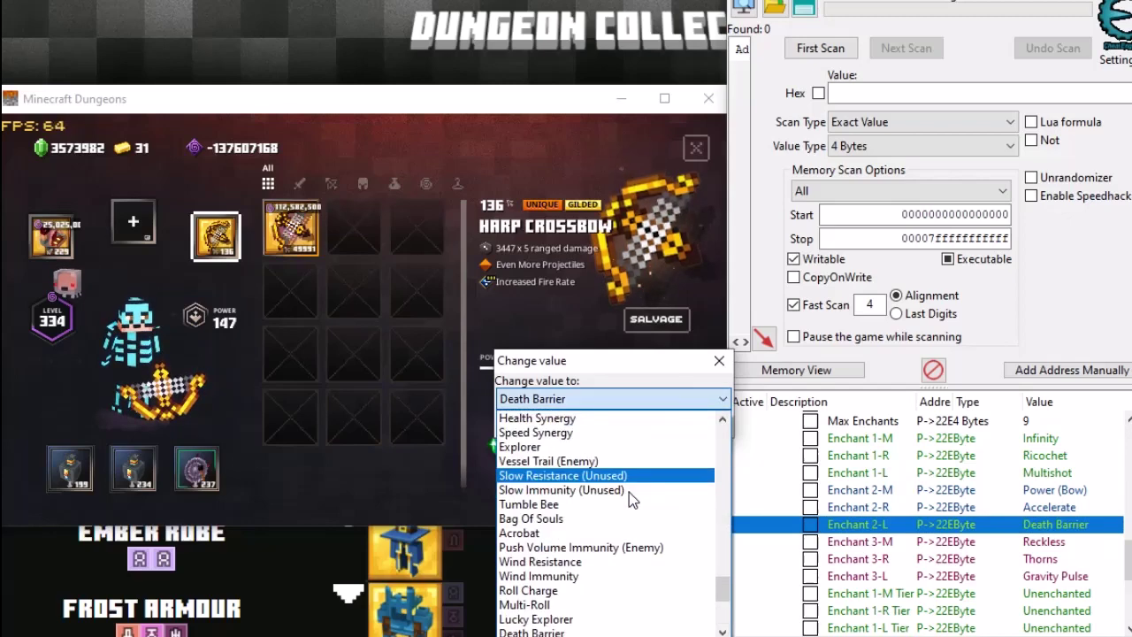
scroll(629, 491, up, 10)
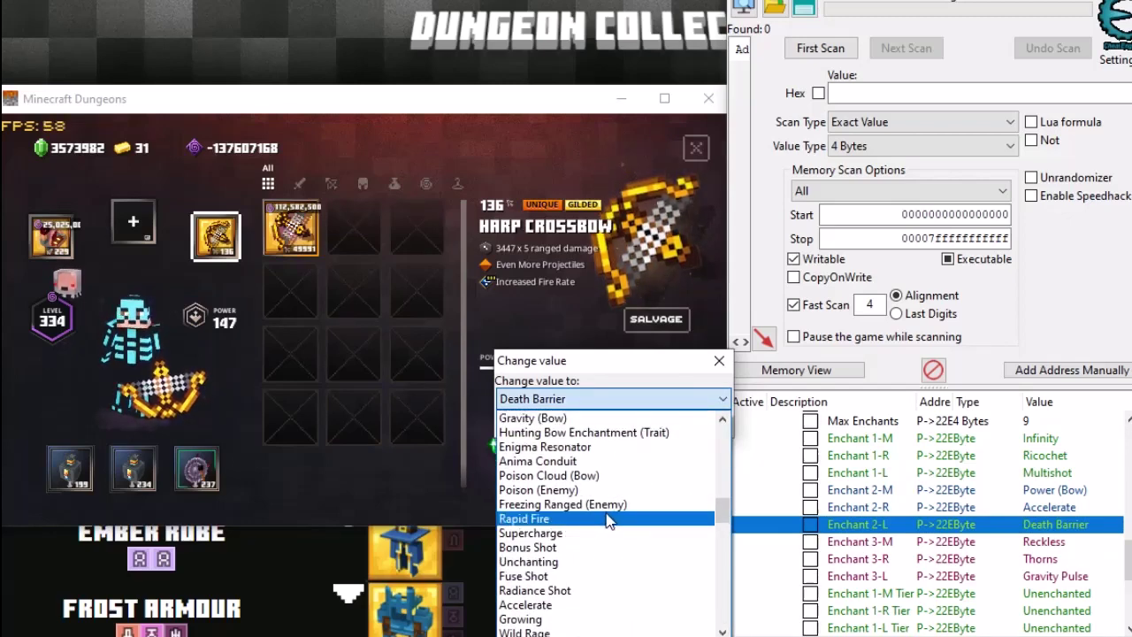
scroll(608, 521, up, 4)
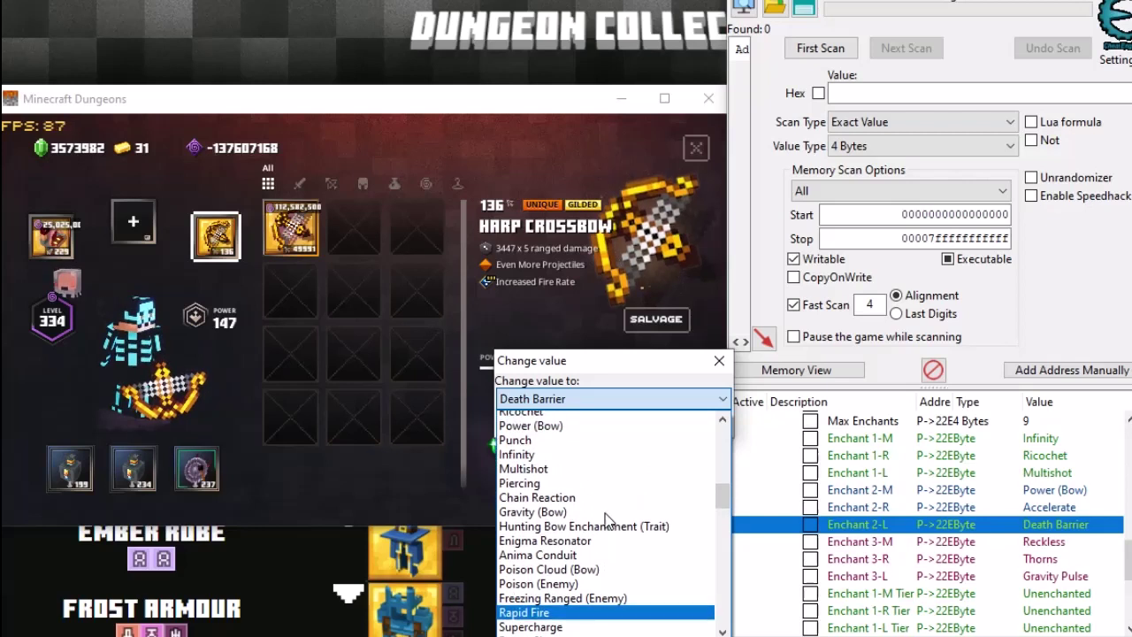
scroll(605, 520, up, 1)
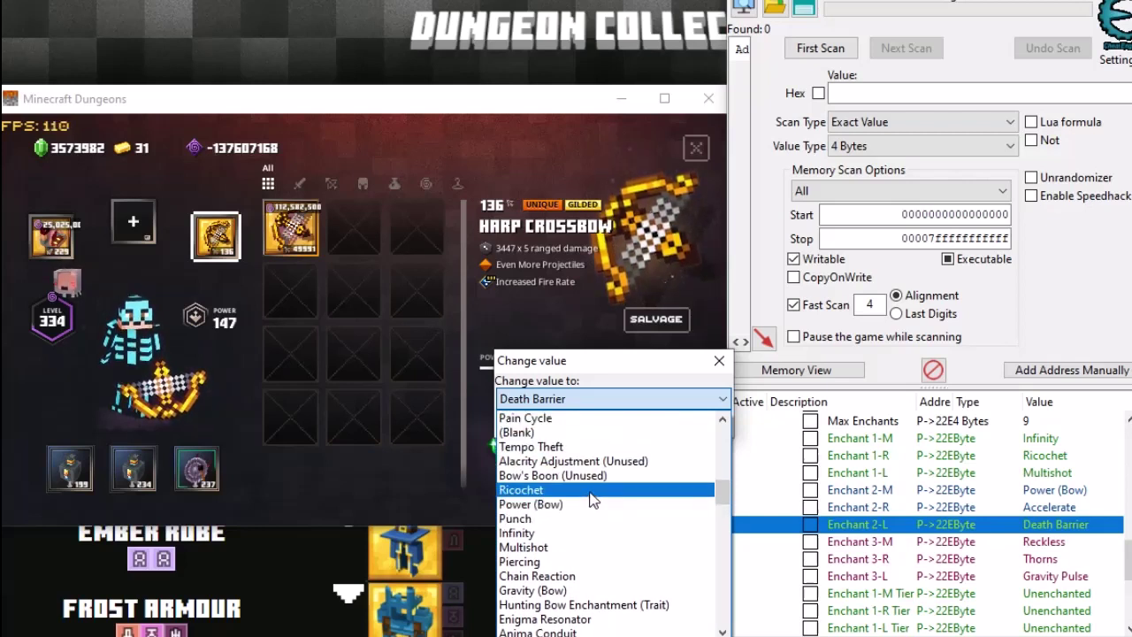
scroll(593, 500, up, 3)
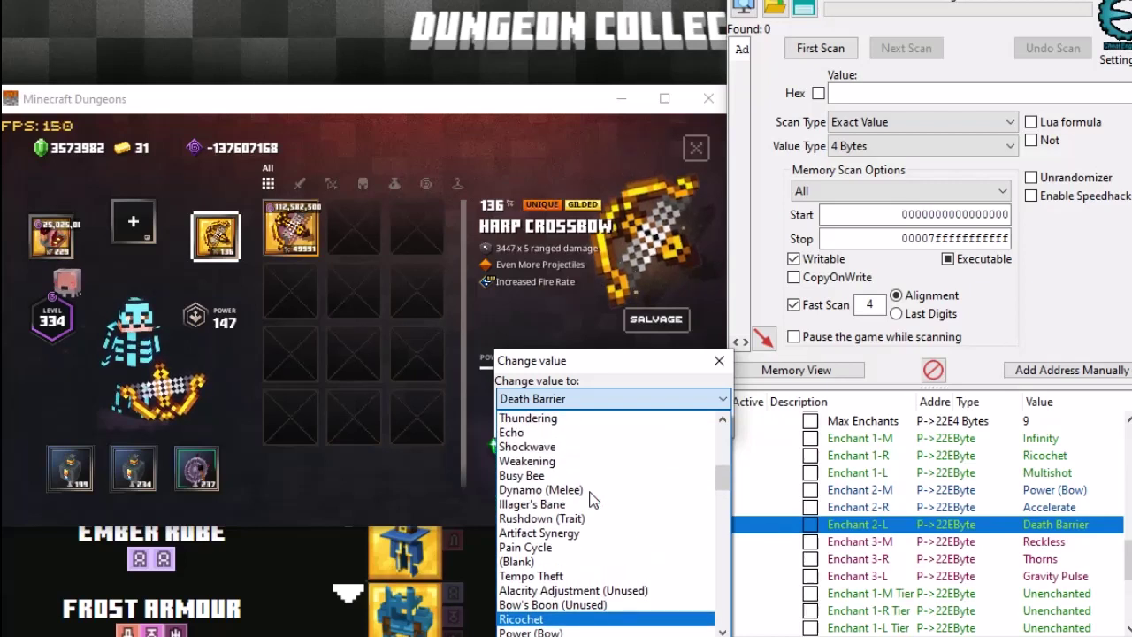
scroll(593, 500, up, 1)
scroll(594, 512, down, 3)
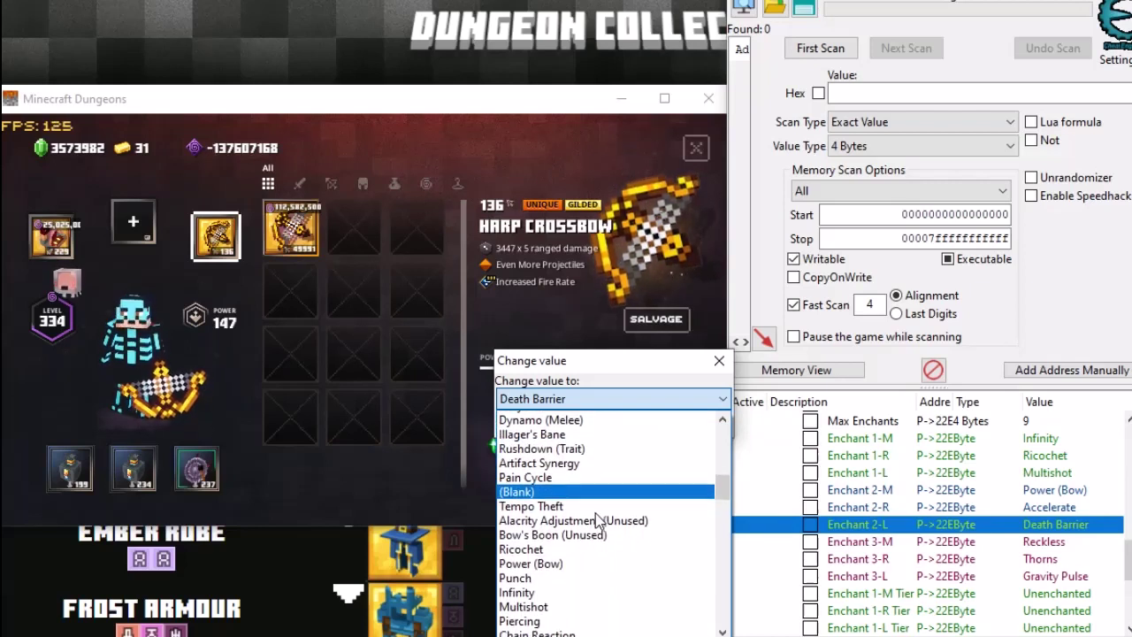
scroll(595, 513, down, 1)
scroll(577, 564, down, 1)
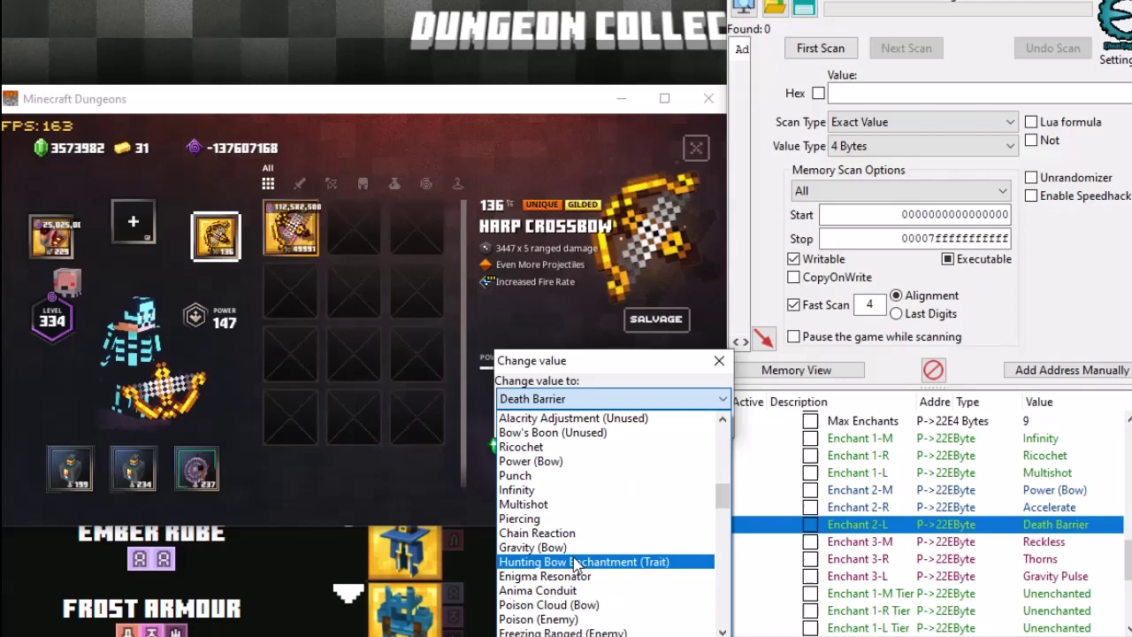
scroll(601, 562, down, 1)
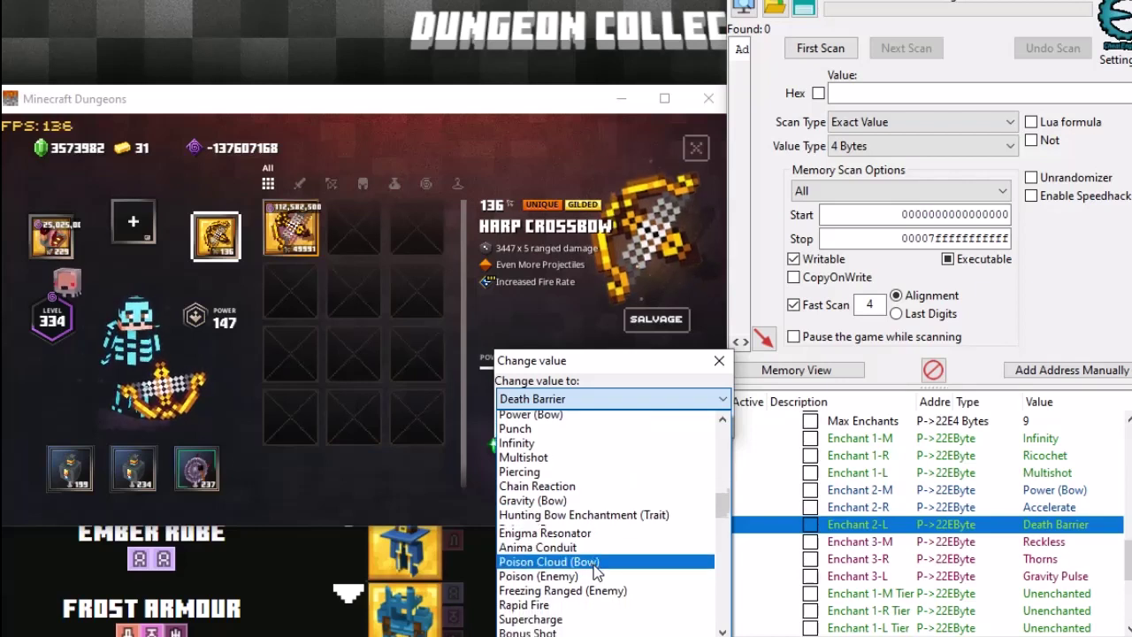
scroll(588, 566, down, 1)
scroll(583, 565, down, 1)
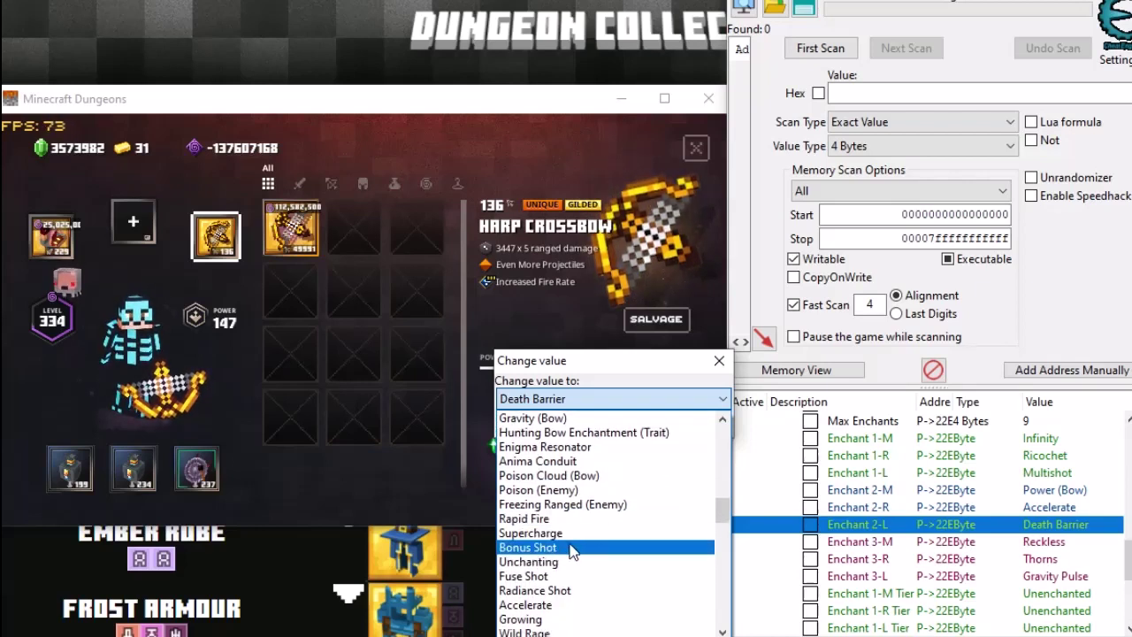
click(574, 549)
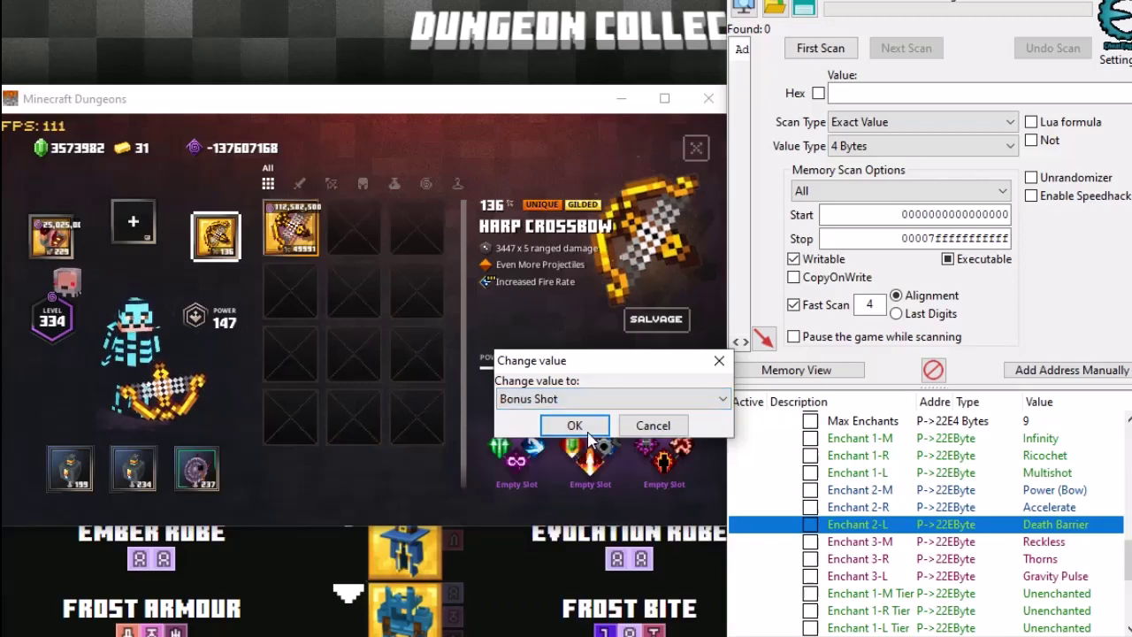
click(576, 425)
Unequip and re-equip the 136-power Harp Crossbow, and select it to refresh its second group of enchantments
double_click(207, 244)
double_click(368, 233)
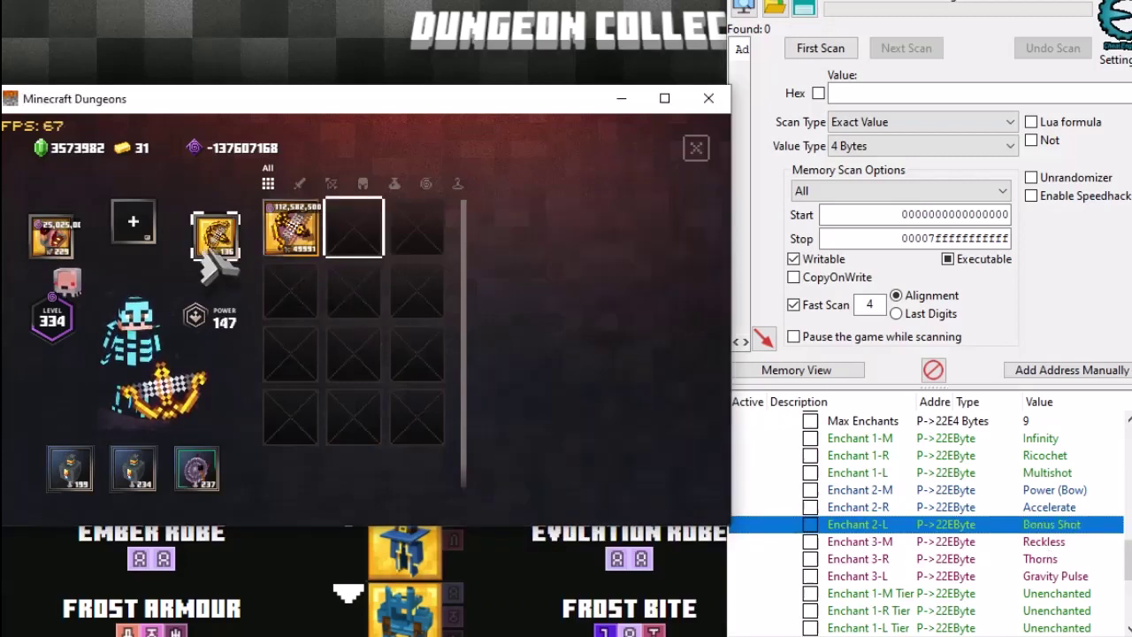
click(207, 244)
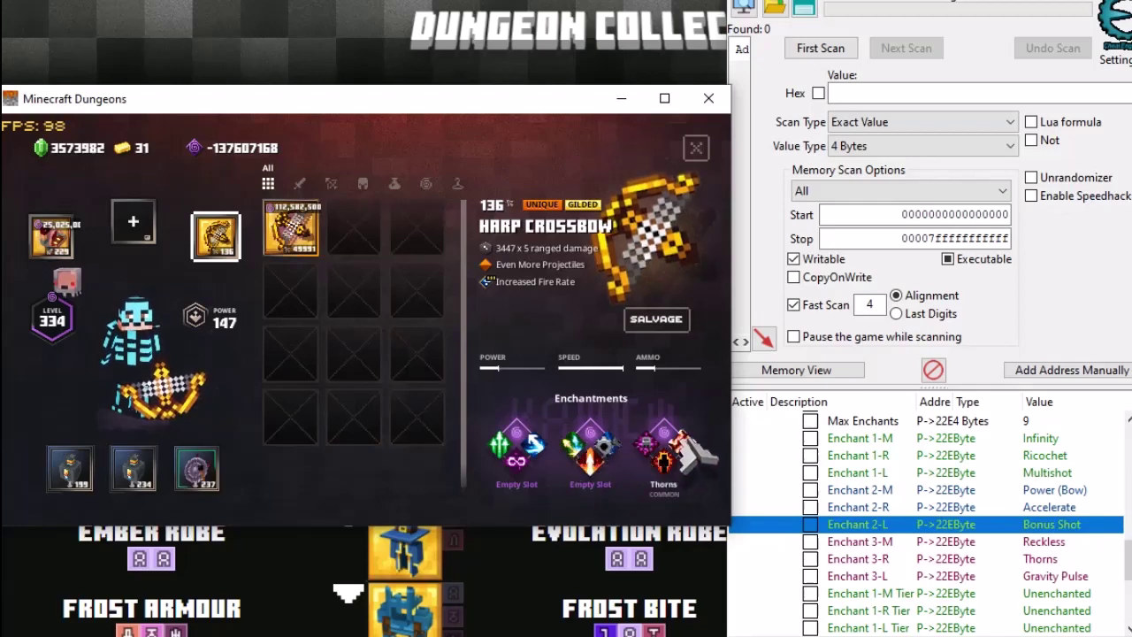
Set the crossbow's Enchant 3-M to Supercharge
double_click(1073, 543)
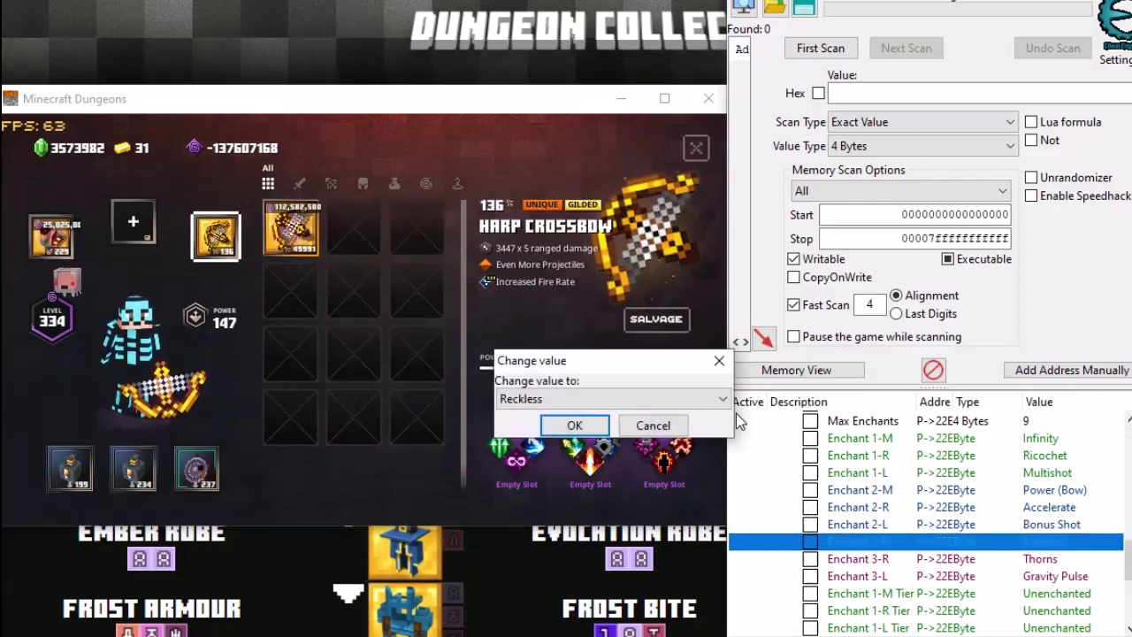
click(723, 400)
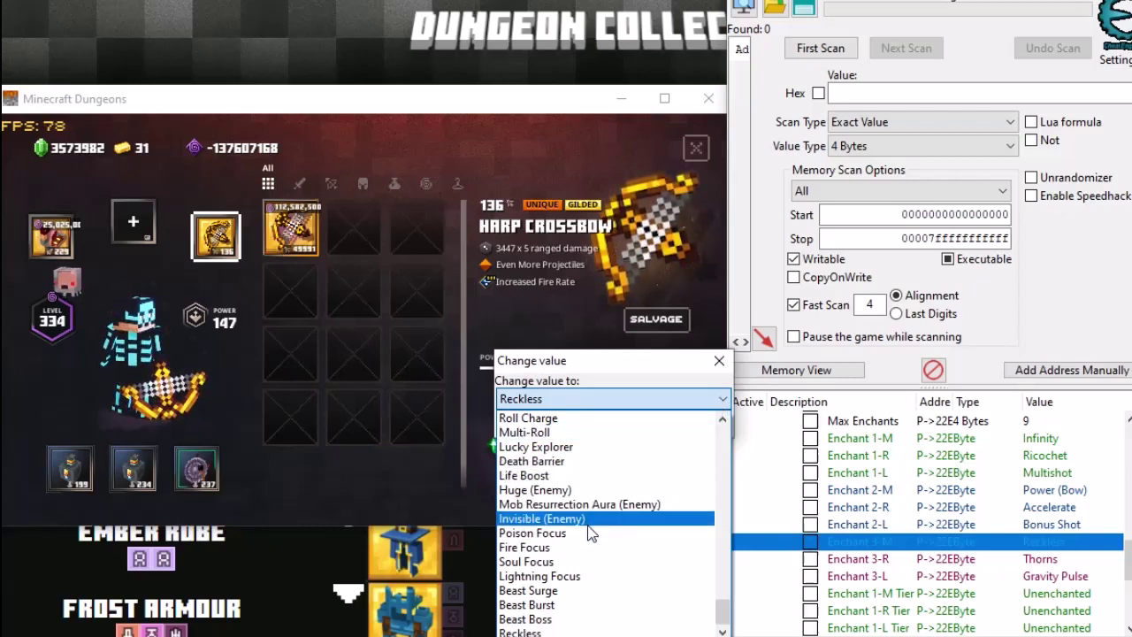
scroll(617, 546, up, 1)
scroll(612, 541, up, 4)
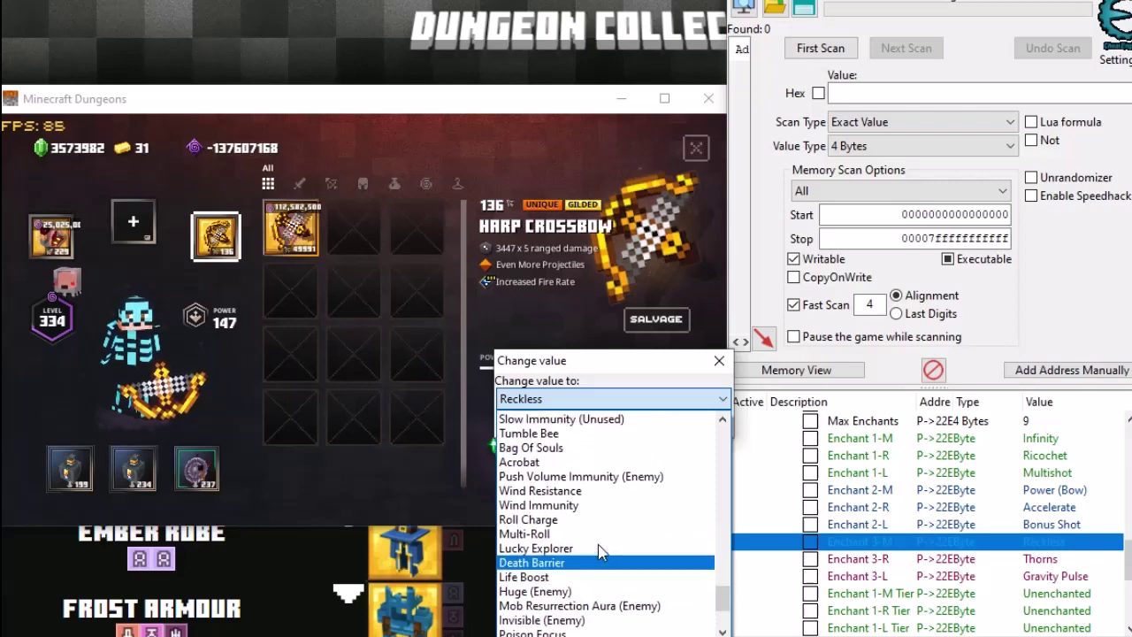
scroll(593, 541, up, 3)
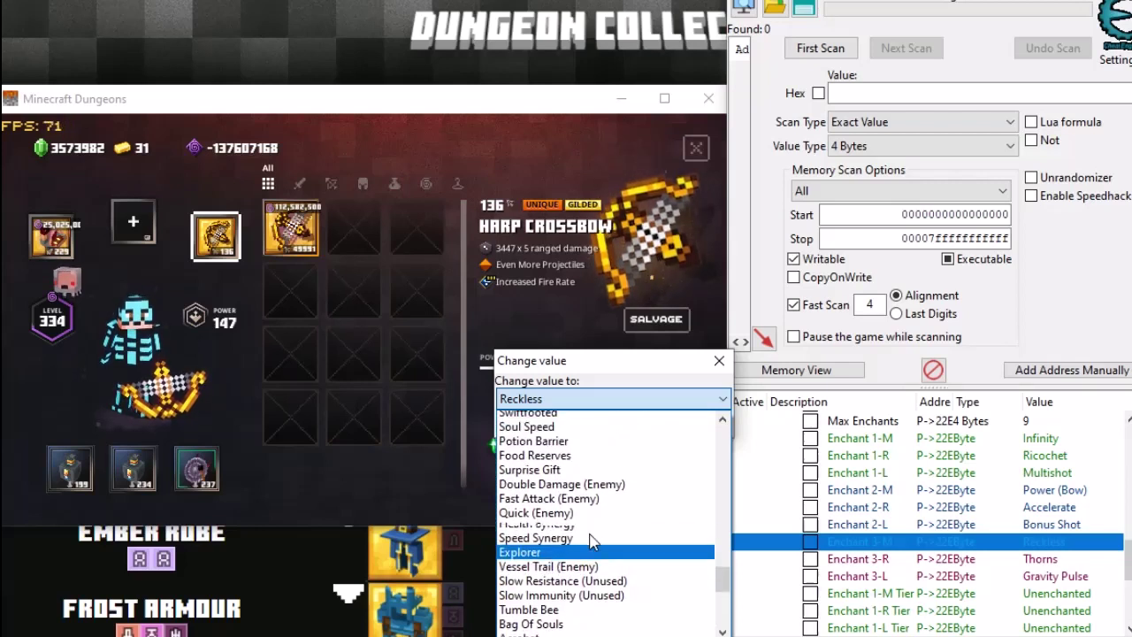
scroll(586, 537, up, 3)
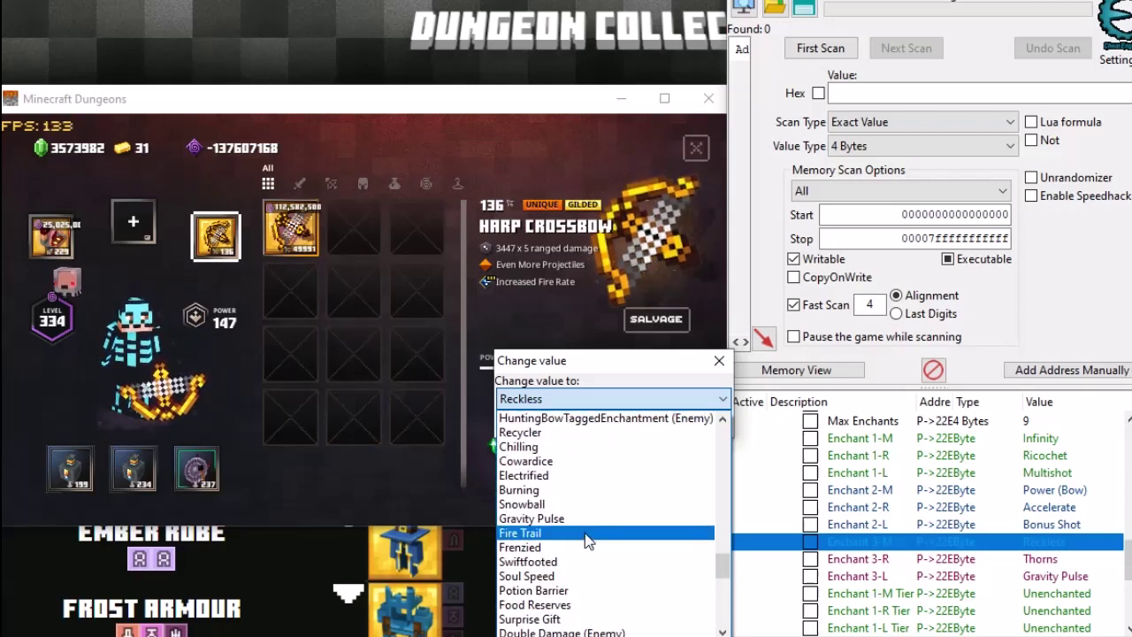
scroll(580, 539, up, 6)
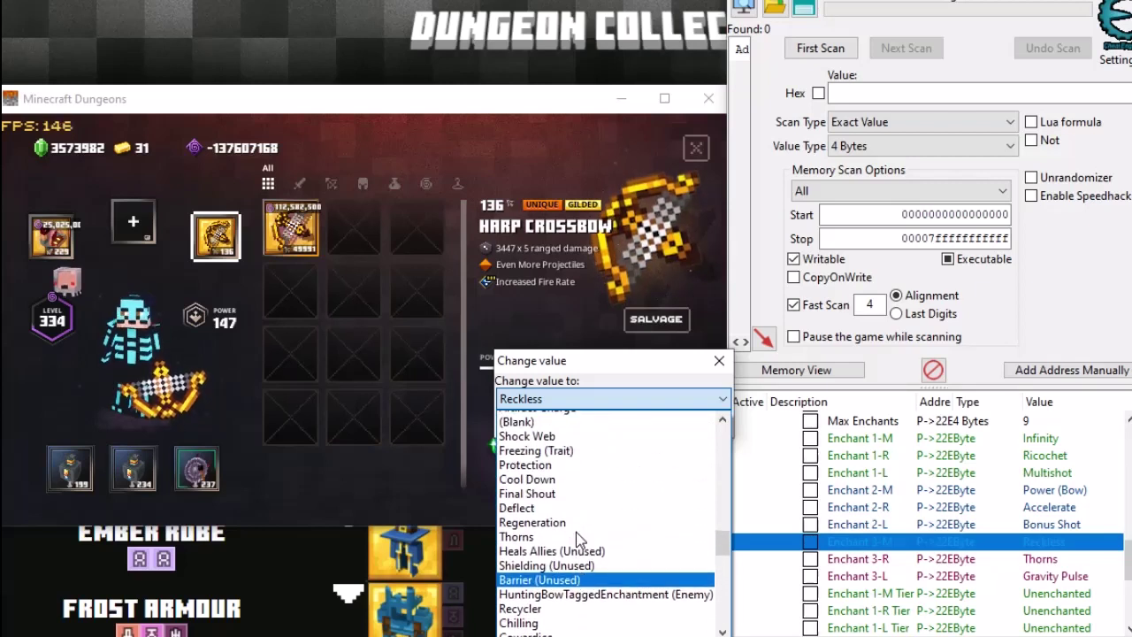
scroll(576, 529, up, 2)
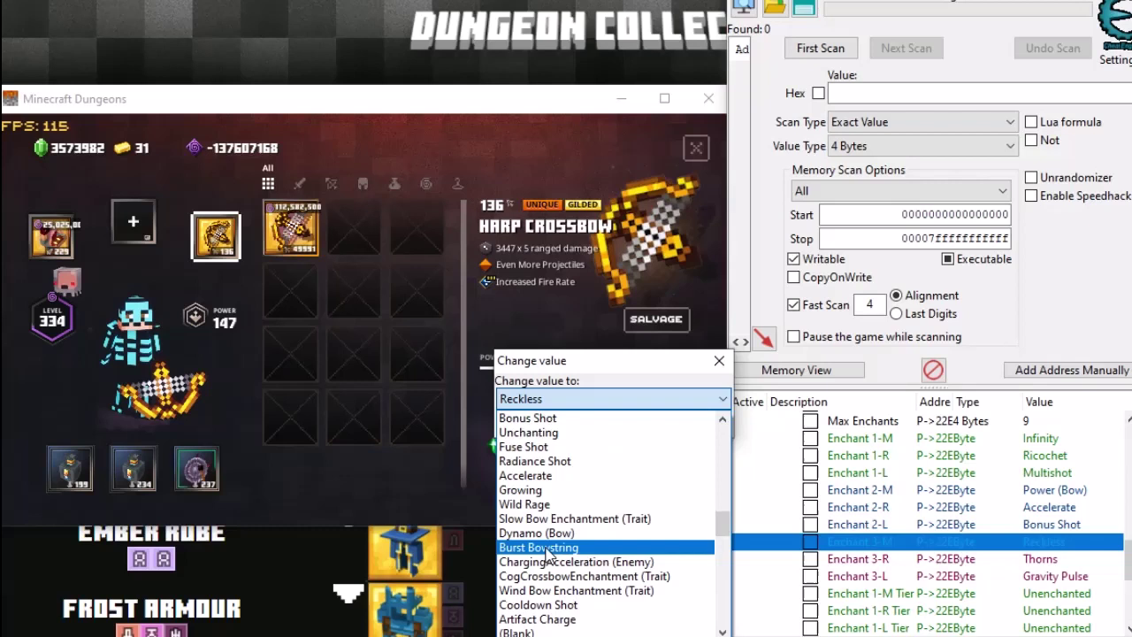
scroll(548, 553, up, 1)
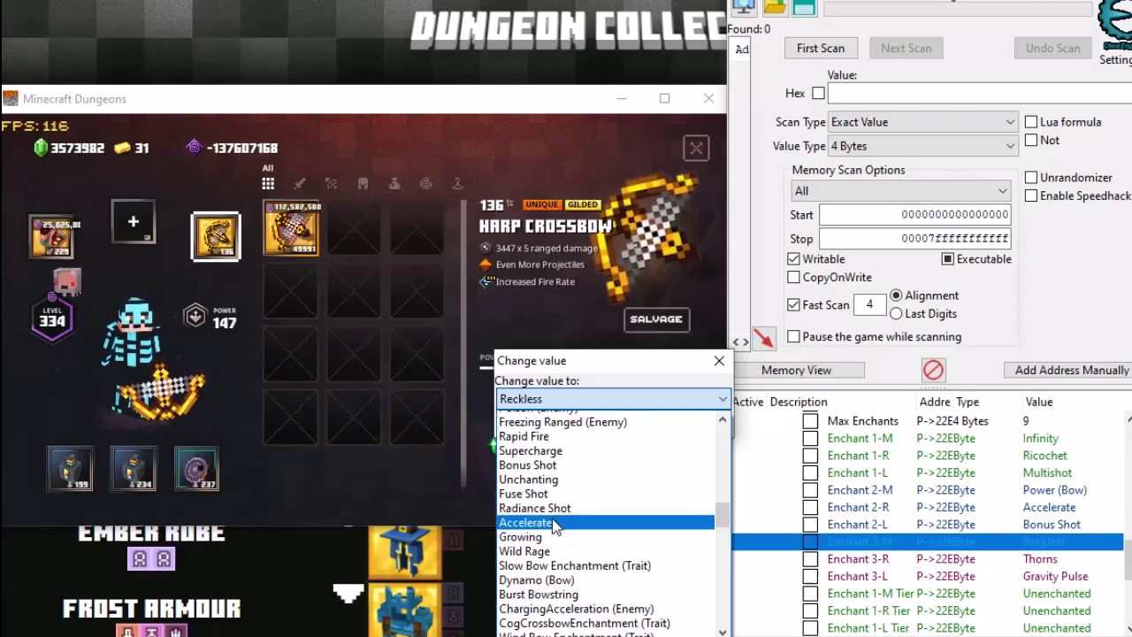
scroll(552, 533, up, 2)
scroll(549, 531, up, 2)
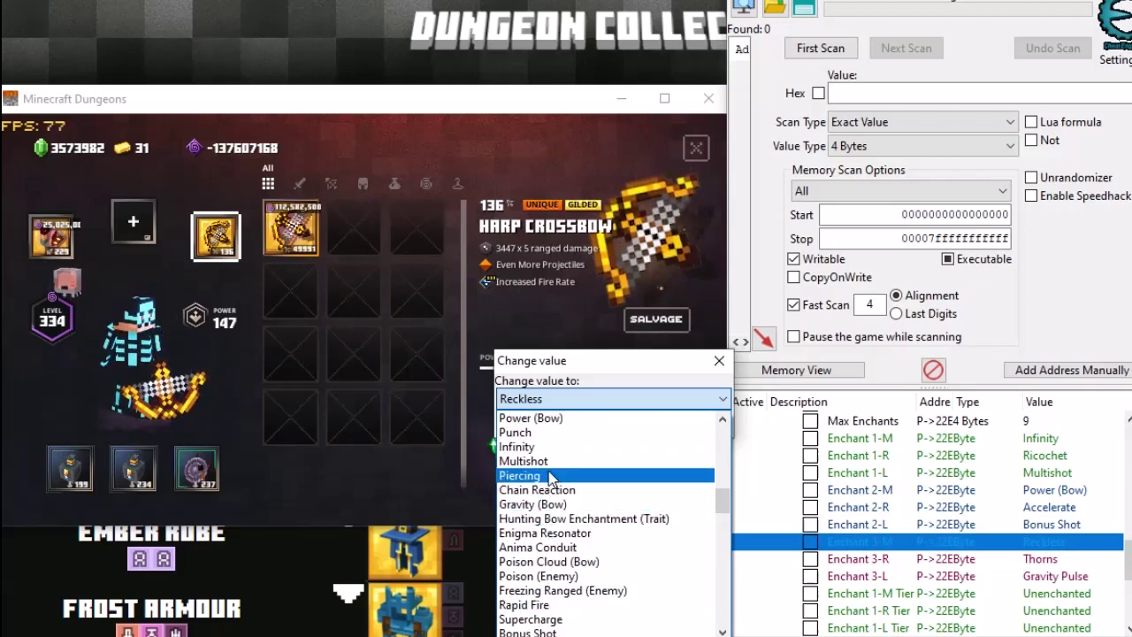
scroll(552, 529, down, 2)
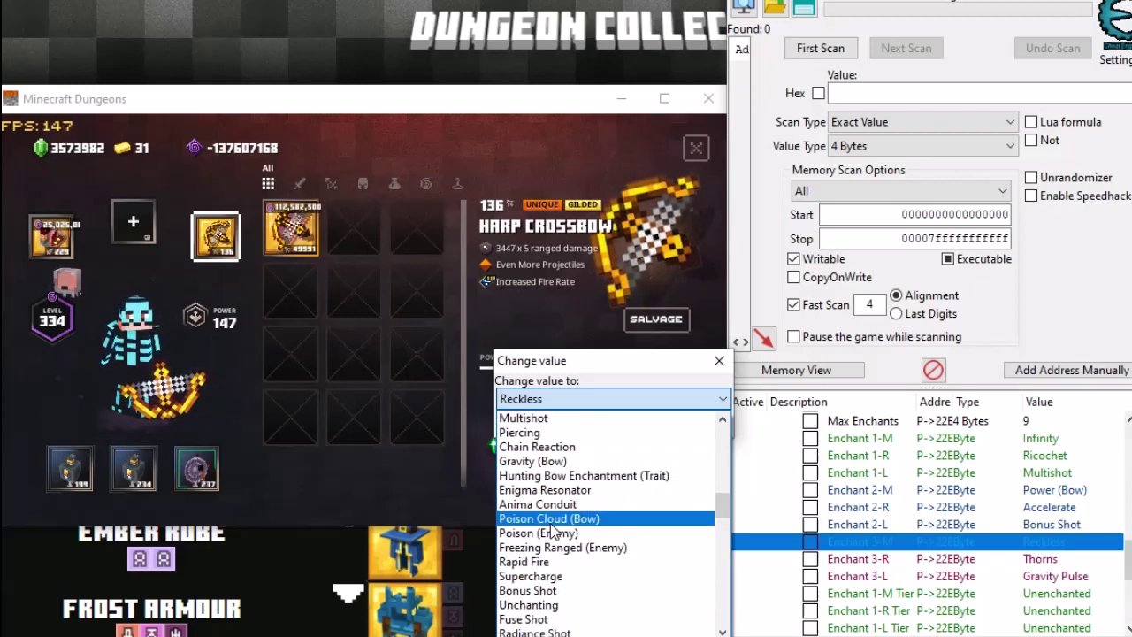
click(568, 533)
click(579, 425)
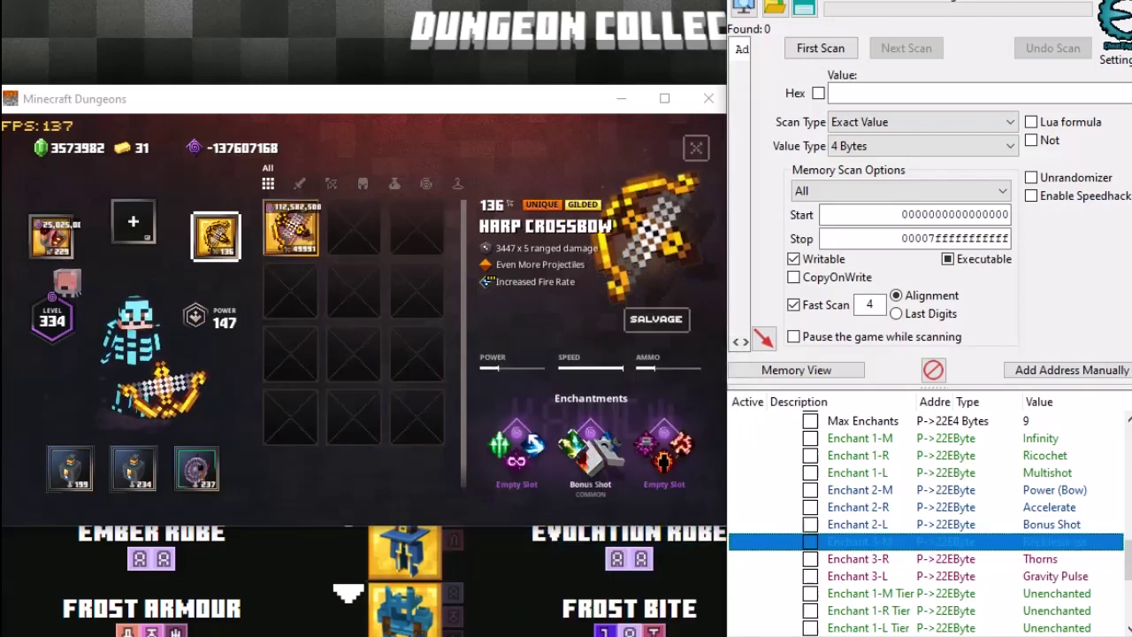
Unequip and re-equip the 136-power Harp Crossbow, and examine the description of its Supercharge enchantment
click(220, 237)
double_click(360, 237)
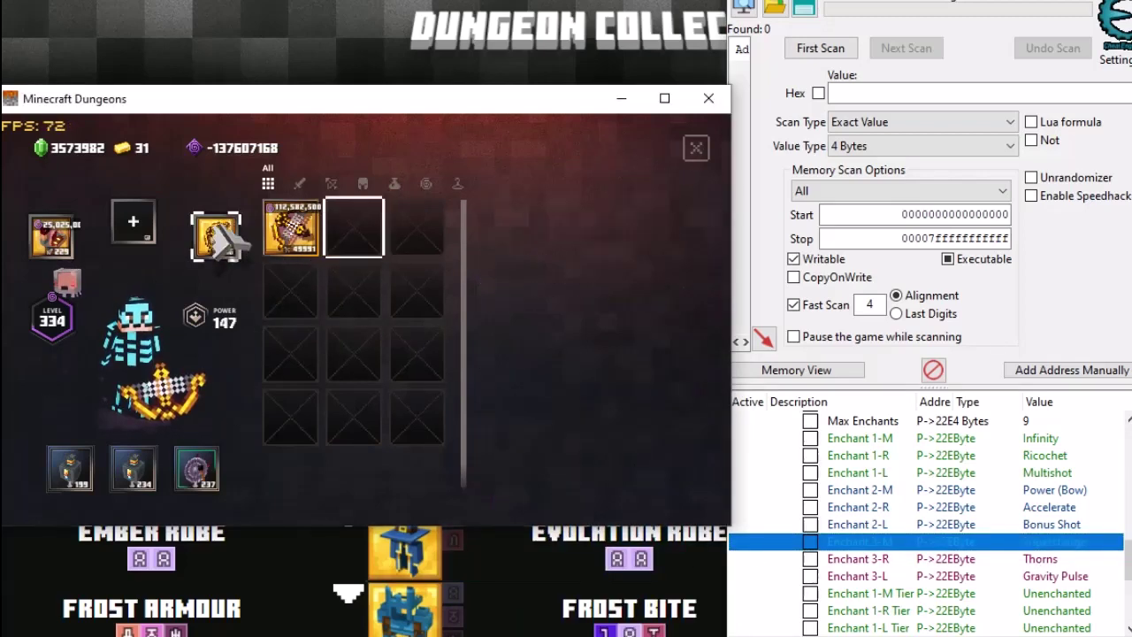
click(215, 235)
click(664, 453)
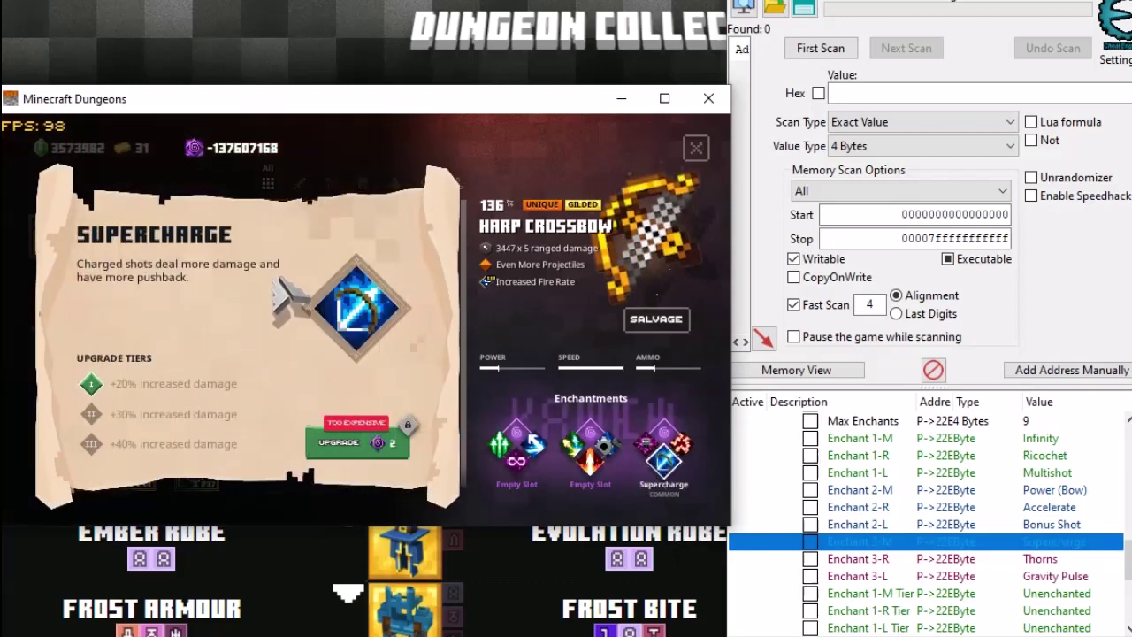
click(511, 262)
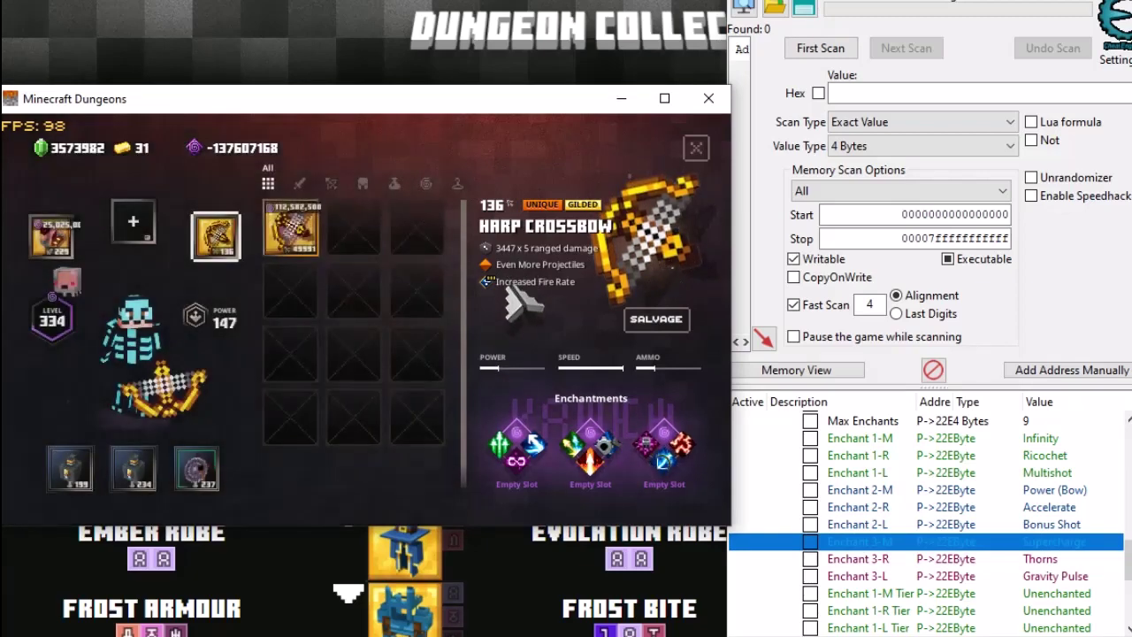
Set the crossbow's Enchant 3-M to Anima Conduit
double_click(1042, 543)
click(611, 398)
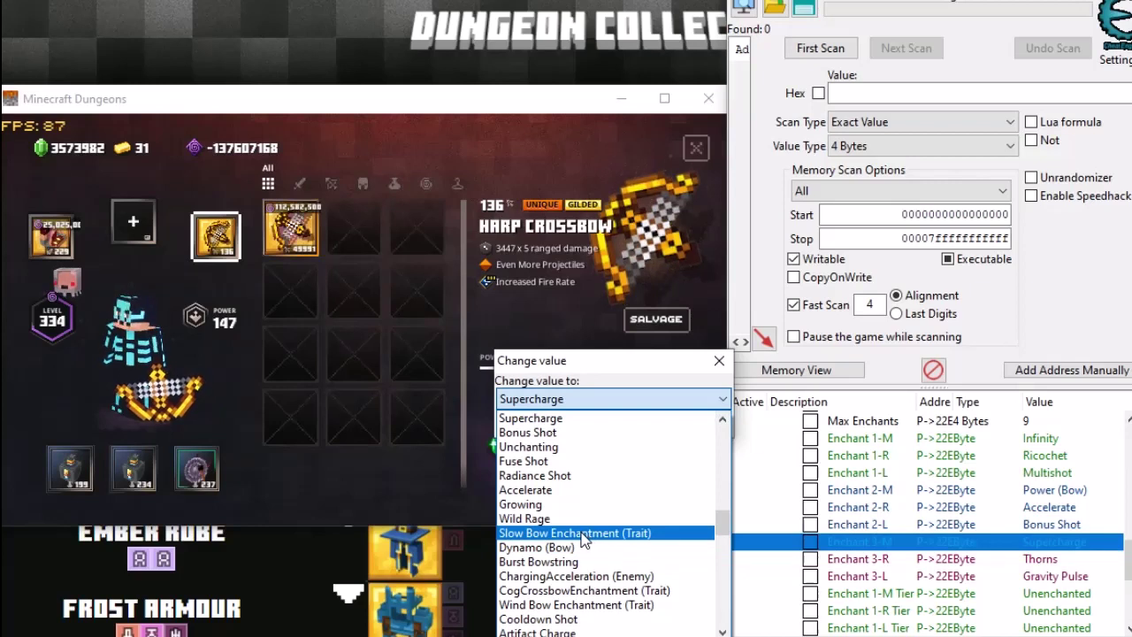
scroll(584, 541, down, 1)
scroll(584, 539, up, 3)
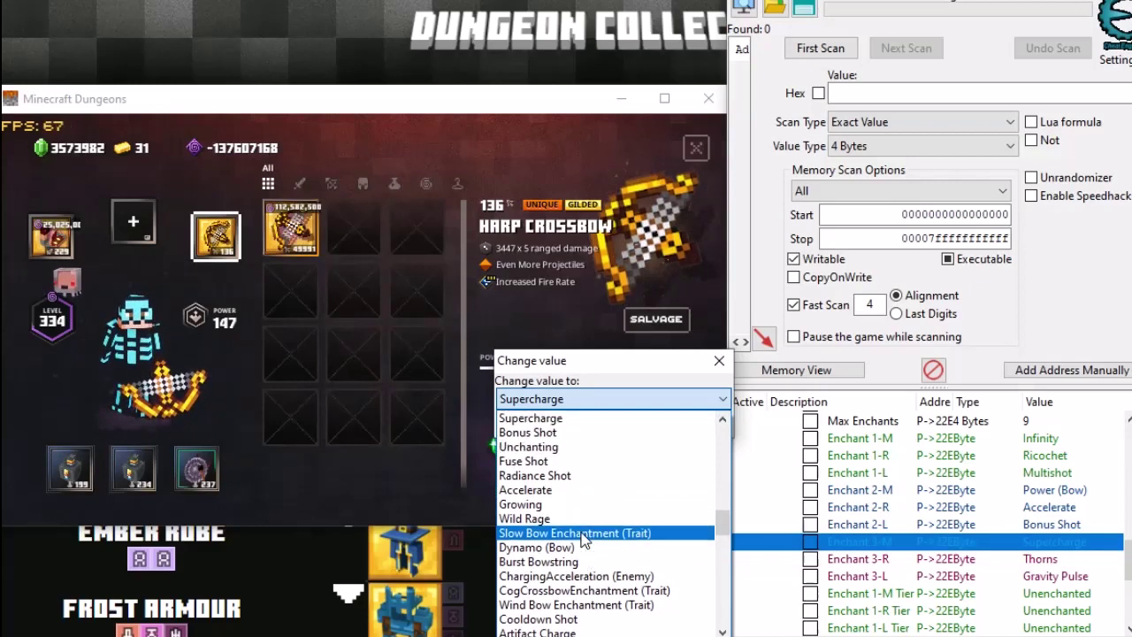
scroll(571, 528, up, 2)
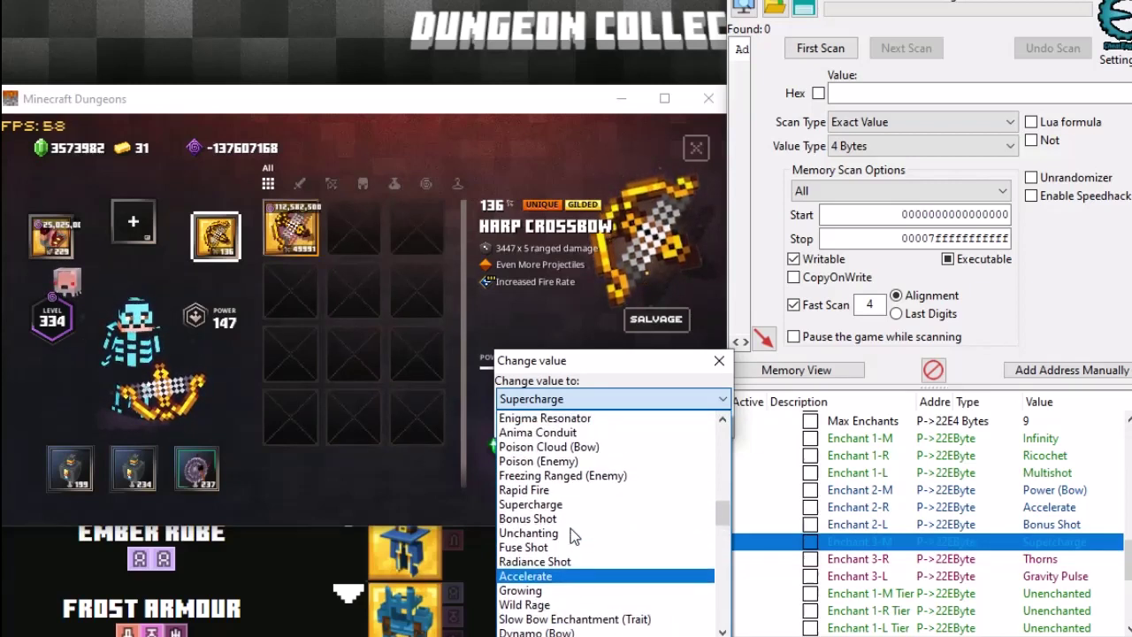
scroll(562, 520, up, 2)
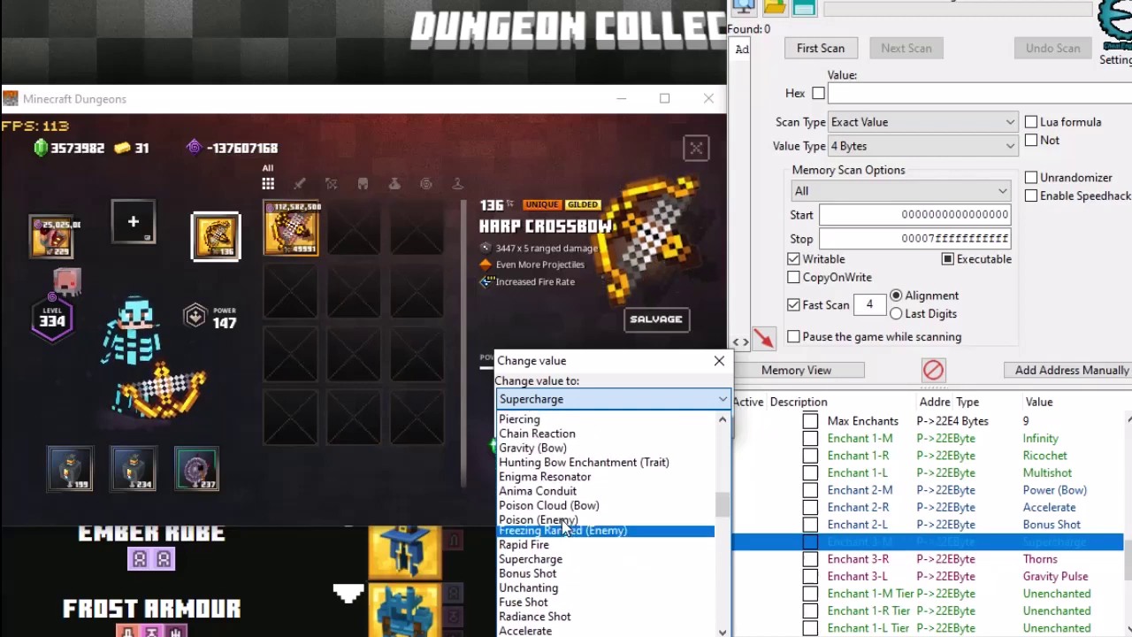
click(561, 519)
click(575, 428)
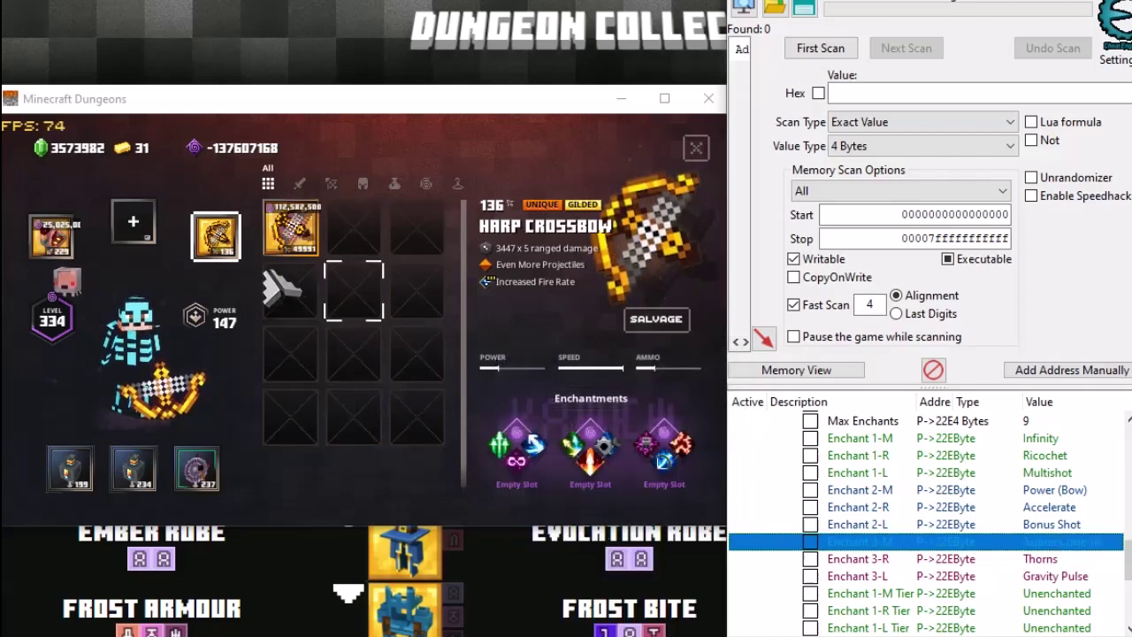
Set the crossbow's Enchant 3-R to Enigma Resonator
double_click(1043, 559)
click(644, 399)
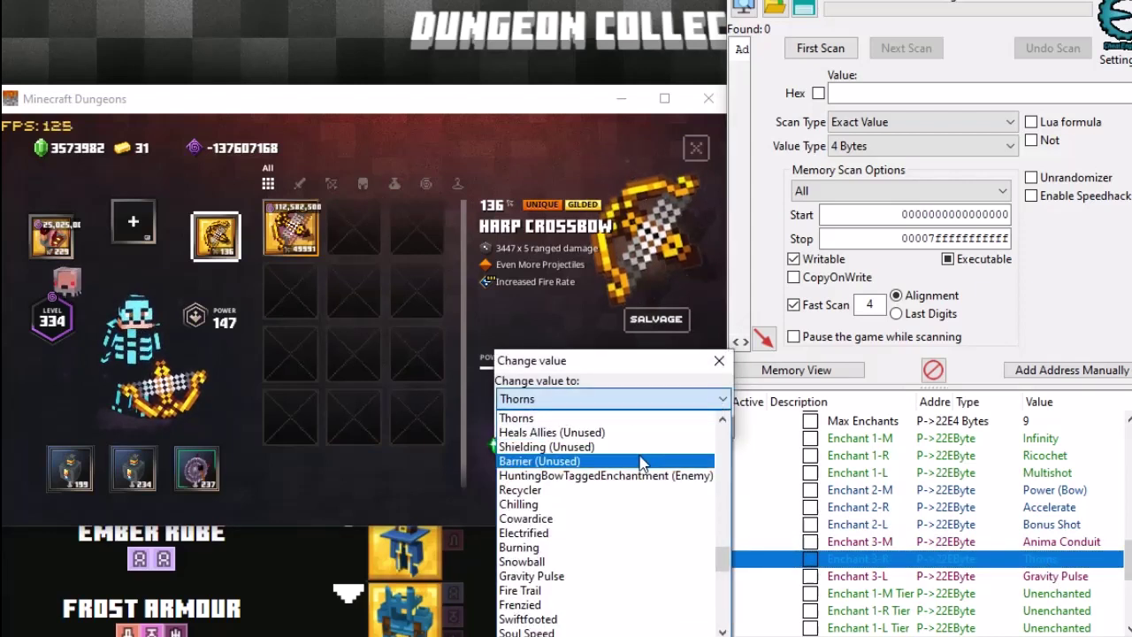
key(e)
key(e)
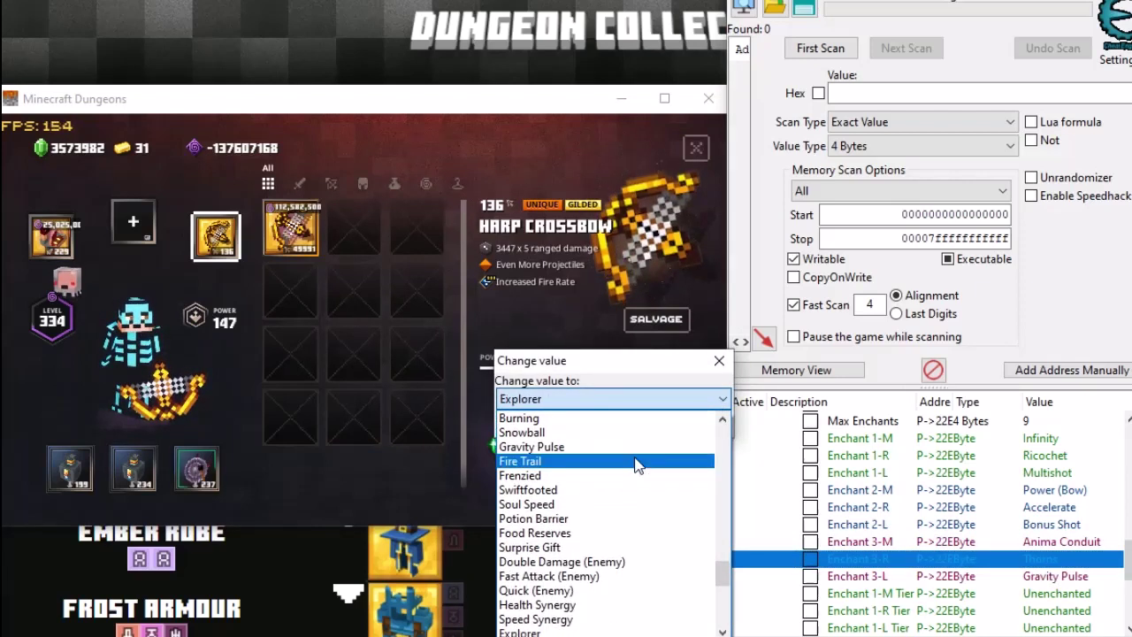
key(e)
key(e)
key(e)
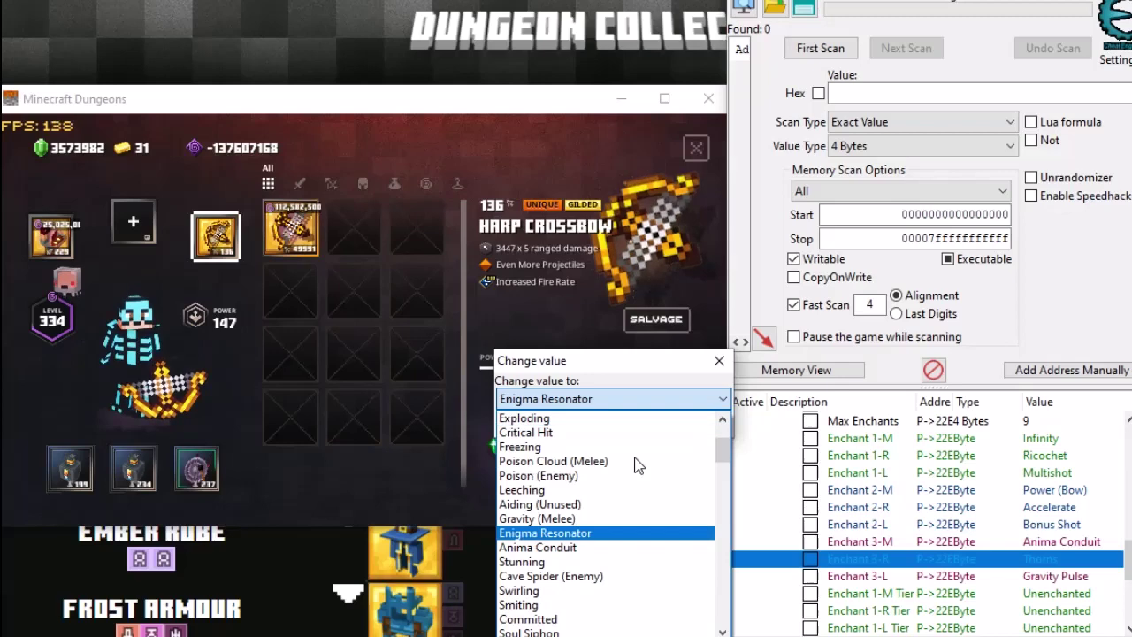
key(e)
key(e)
key(e)
key(e)
key(e)
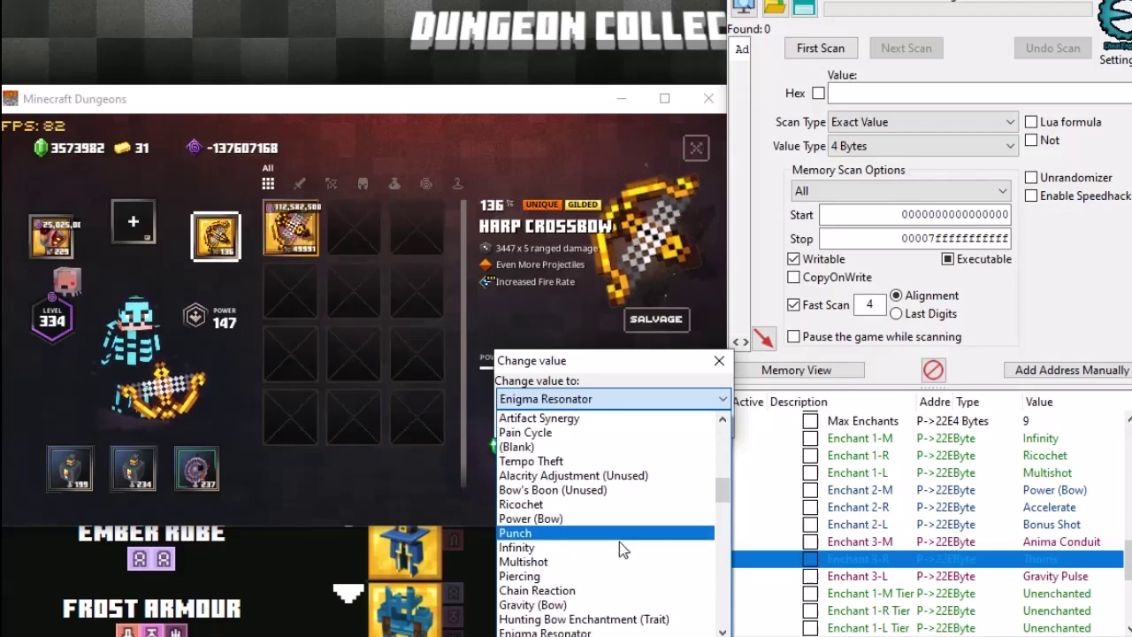
click(610, 633)
click(559, 430)
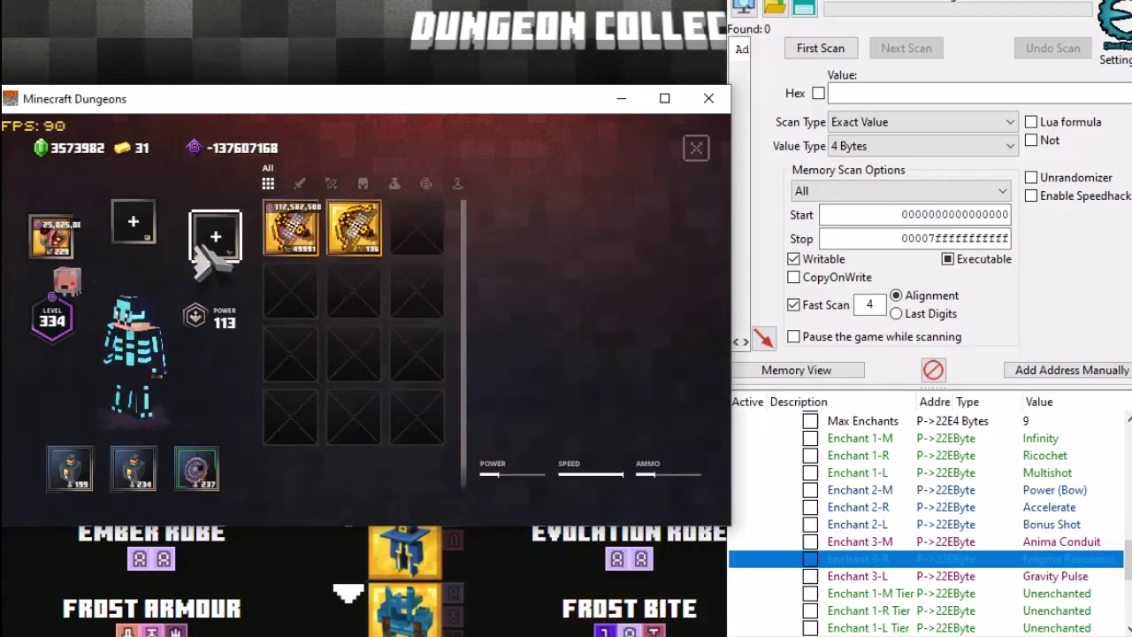
Set the crossbow's Enchant 3-L to Piercing
double_click(1070, 576)
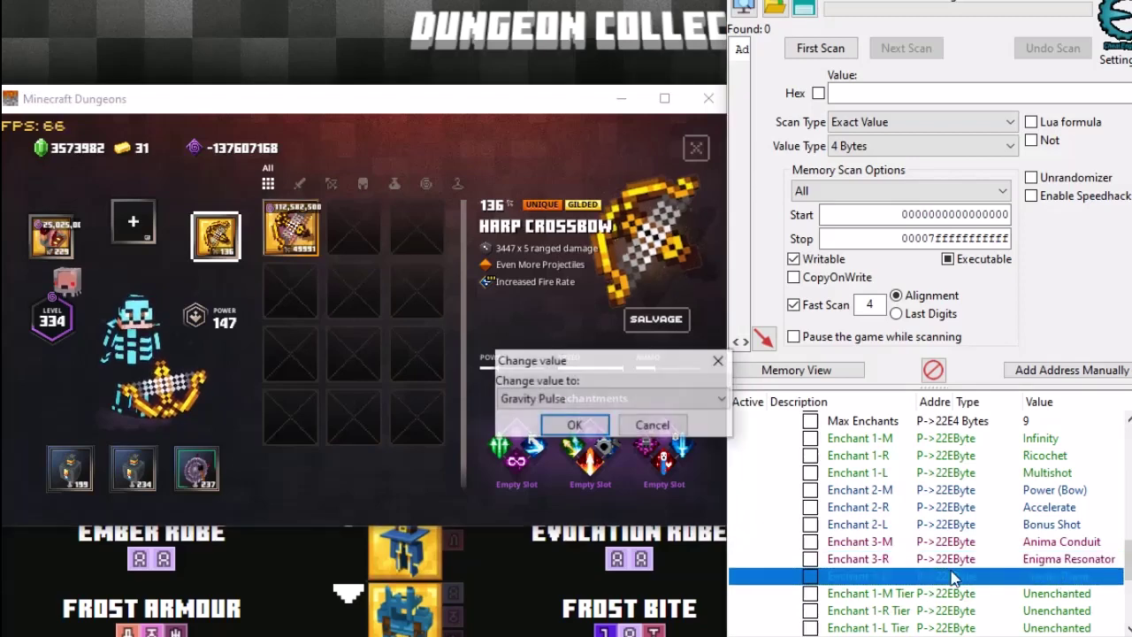
click(722, 399)
drag(719, 580, 740, 625)
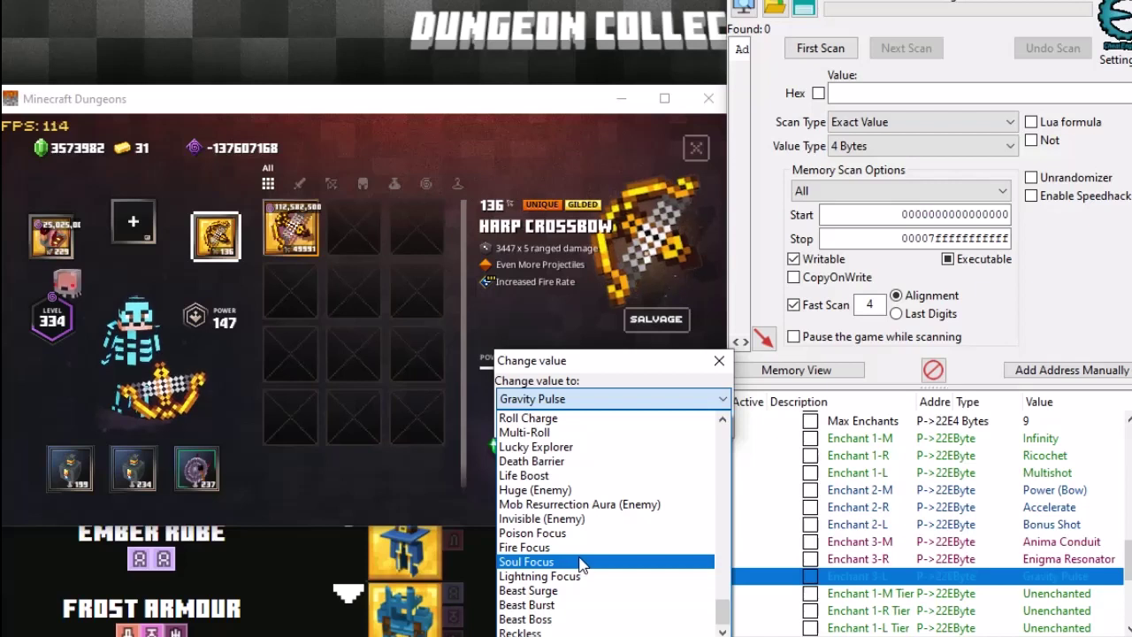
scroll(580, 566, up, 4)
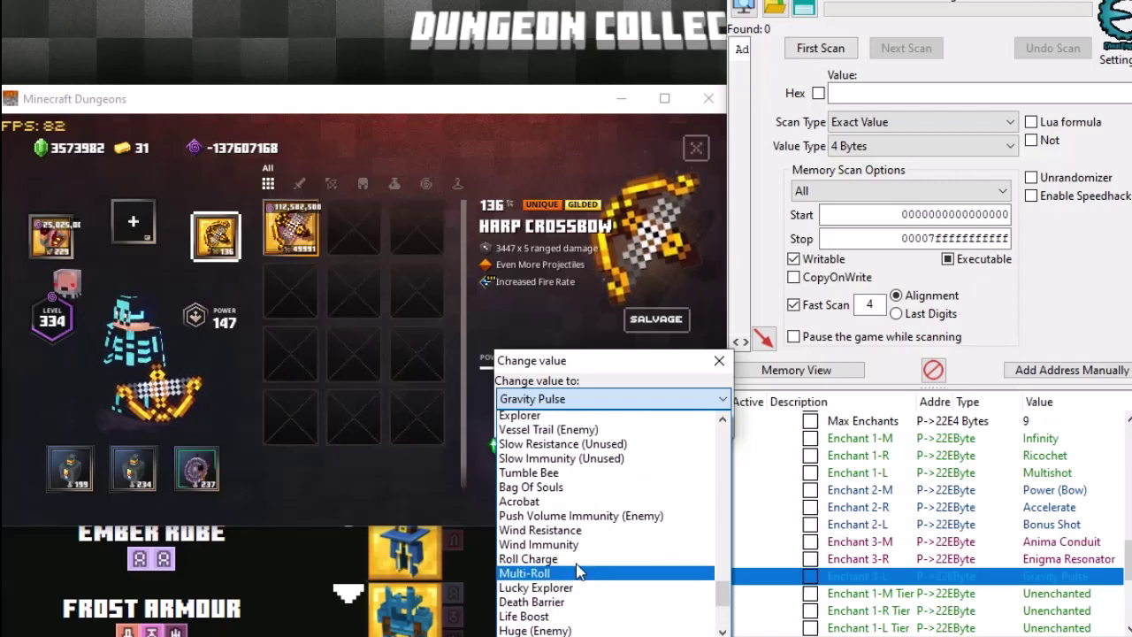
scroll(580, 571, up, 6)
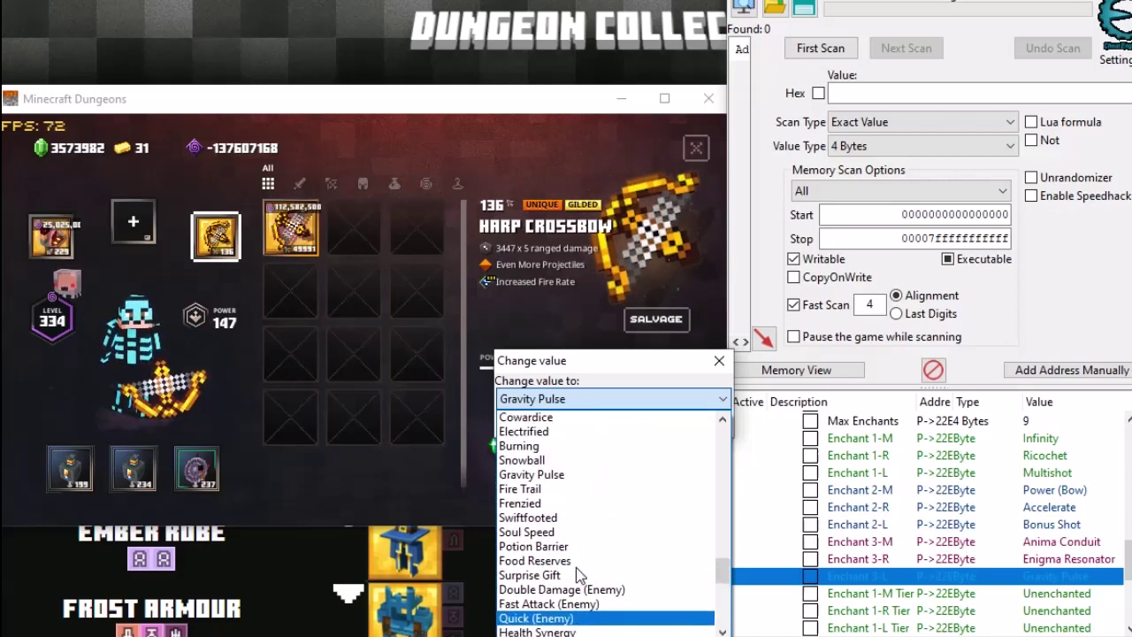
scroll(580, 571, up, 1)
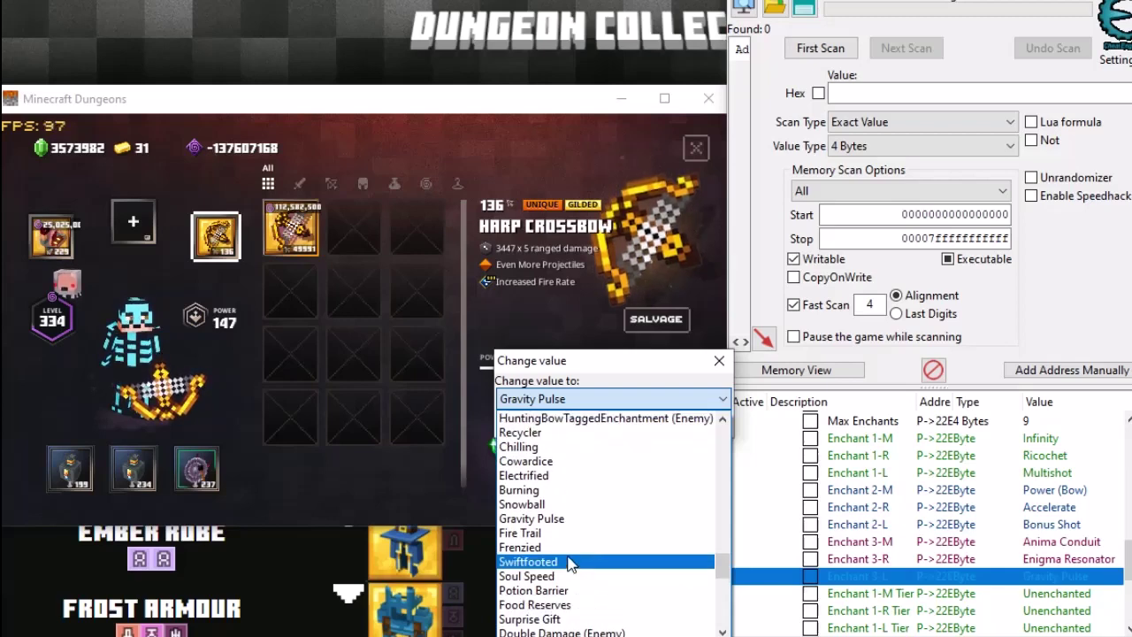
scroll(571, 563, up, 4)
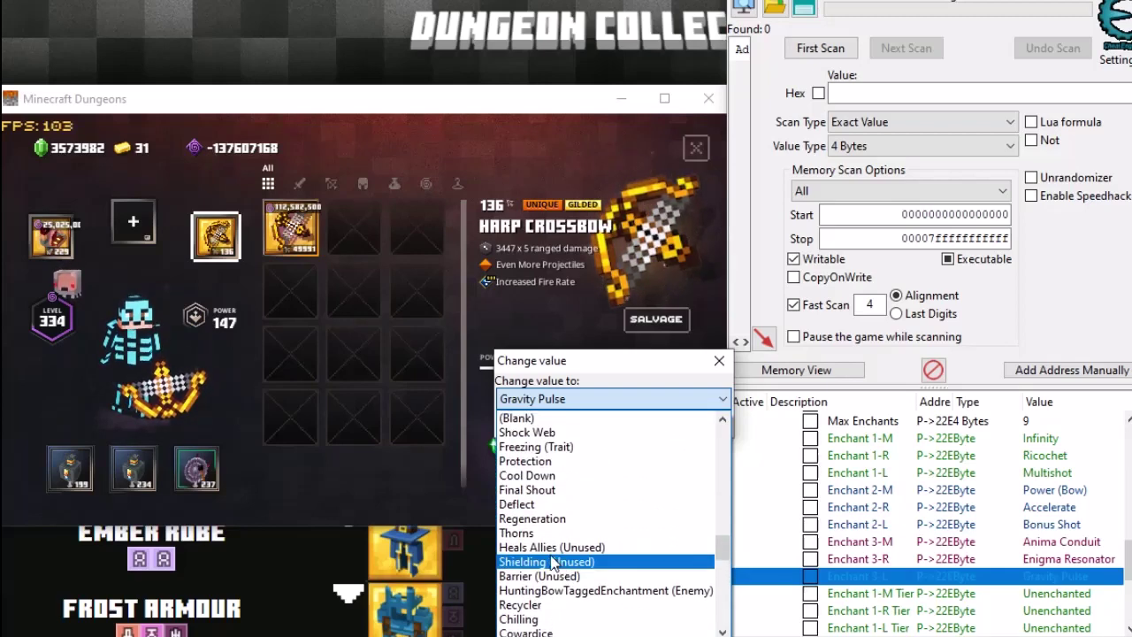
scroll(558, 566, up, 10)
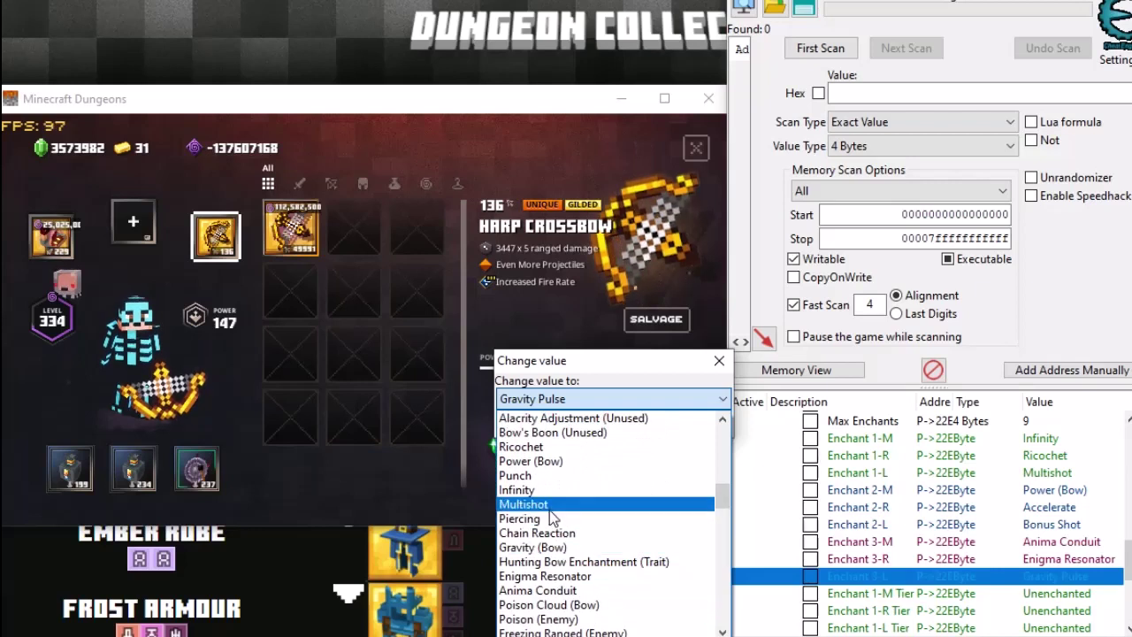
click(572, 520)
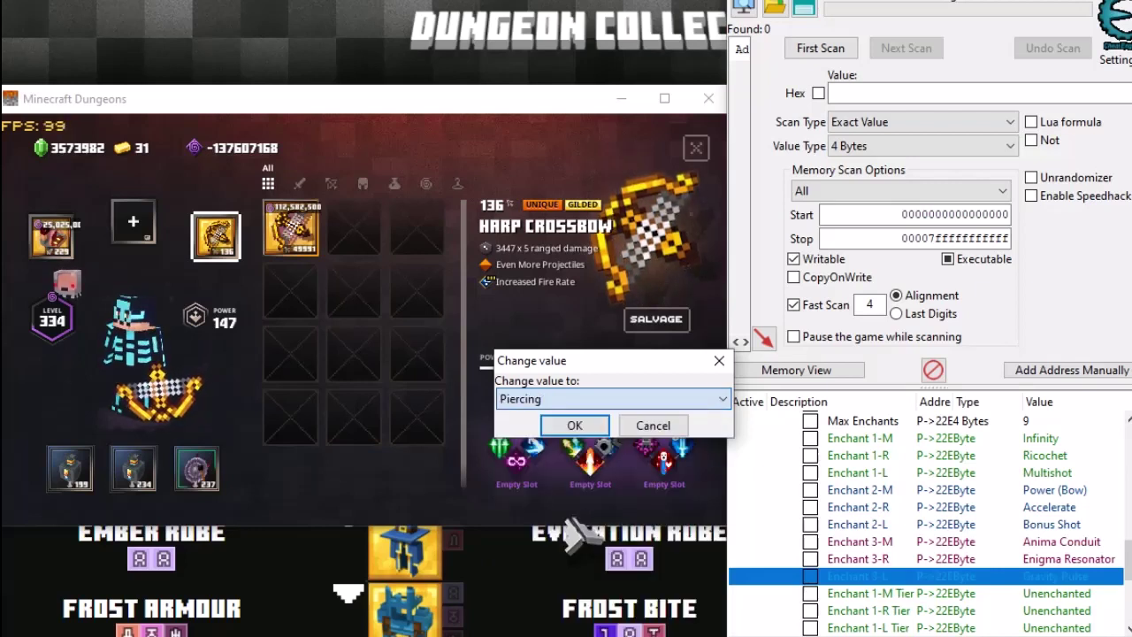
click(574, 425)
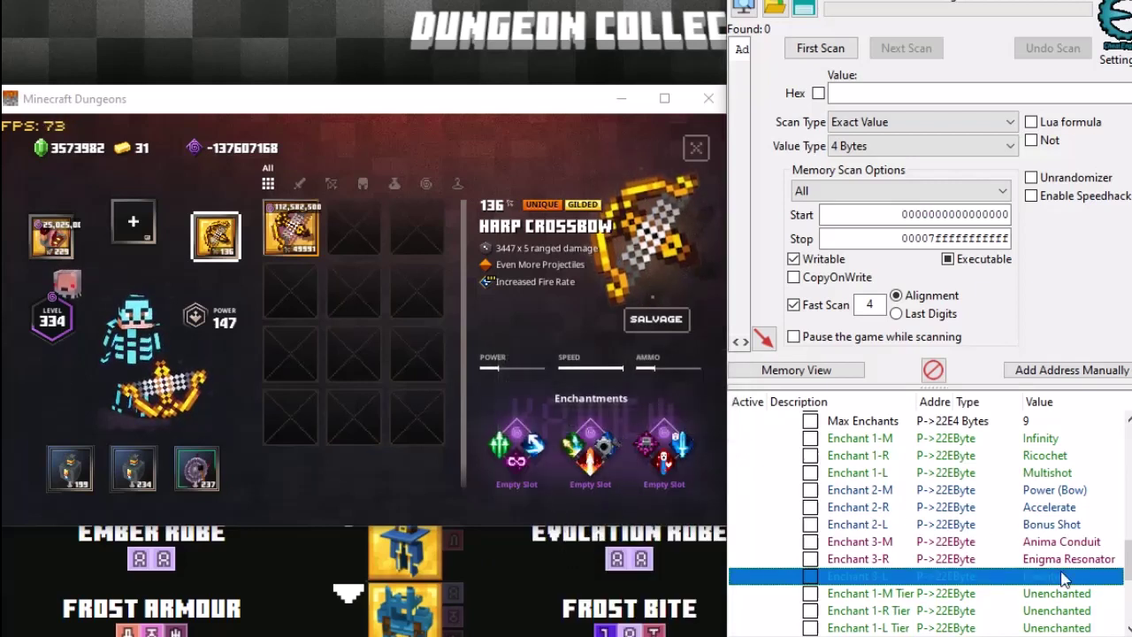
Unequip and re-equip the 136-power Harp Crossbow, and select it to refresh its third group of enchantments
double_click(228, 246)
double_click(351, 239)
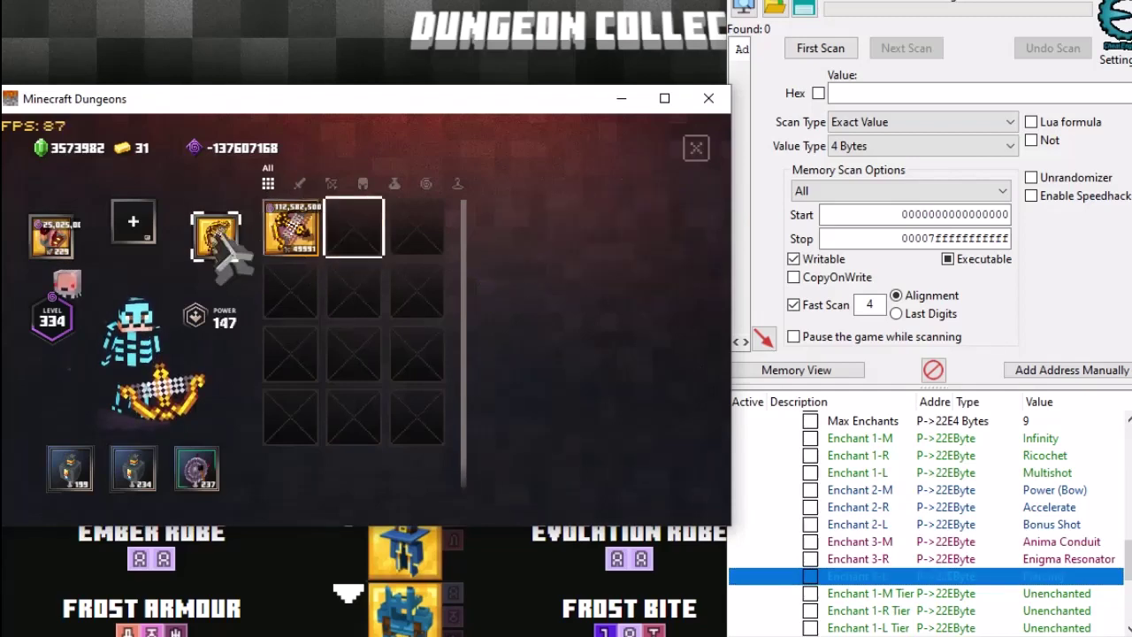
click(219, 238)
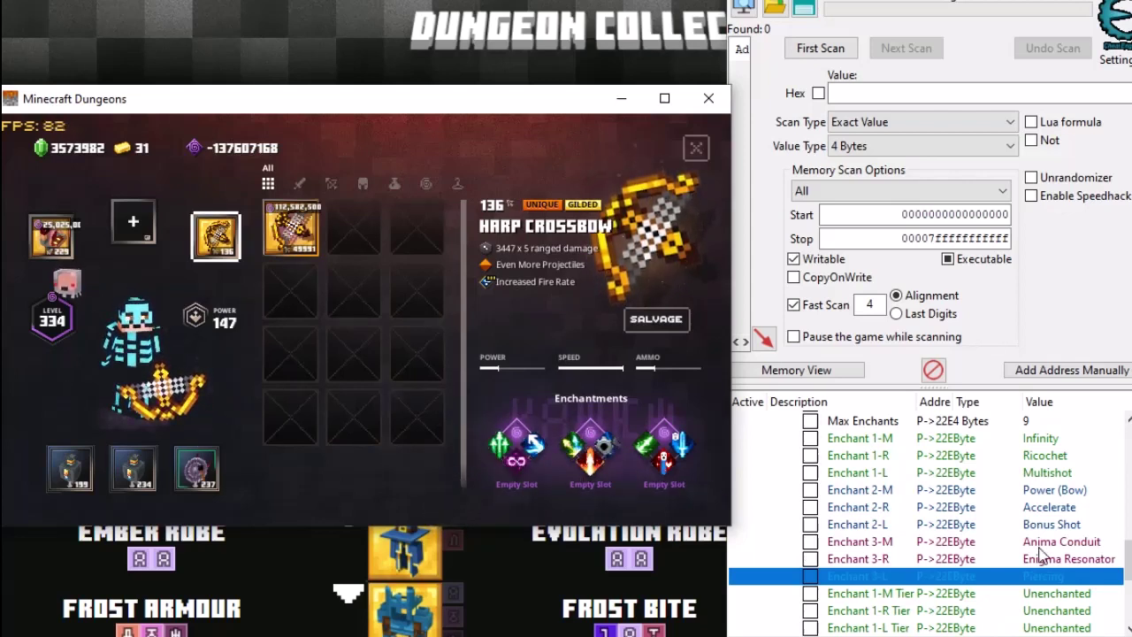
Try to set the crossbow's Enchant 1-M Tier to a higher level while its value type is Byte
scroll(1042, 554, up, 1)
scroll(1062, 508, down, 2)
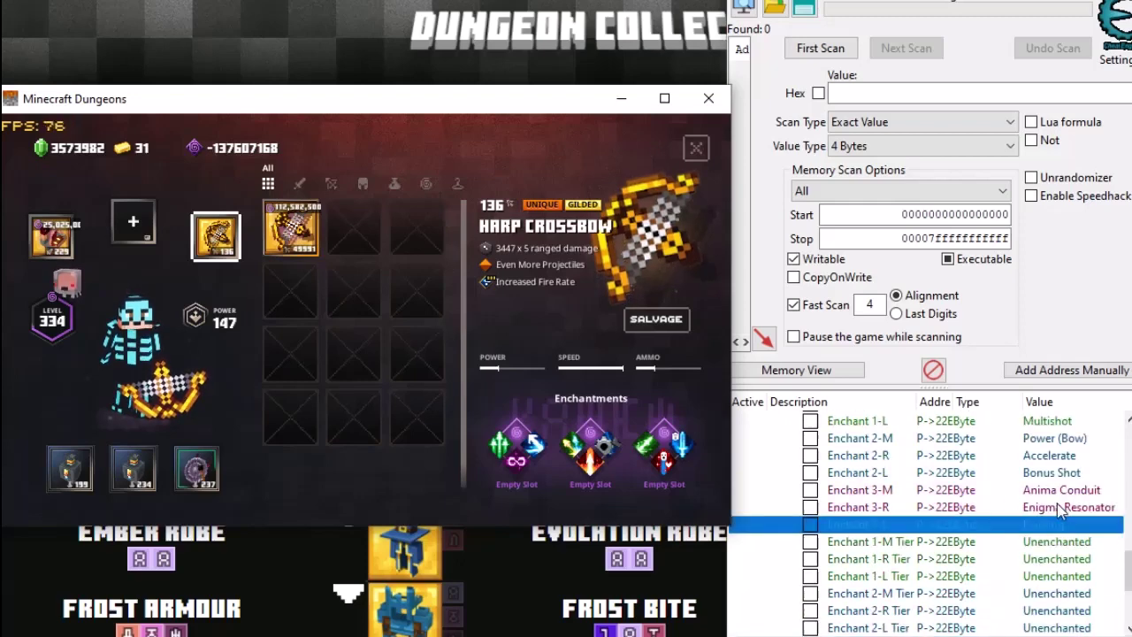
scroll(1053, 547, down, 3)
scroll(1053, 558, up, 4)
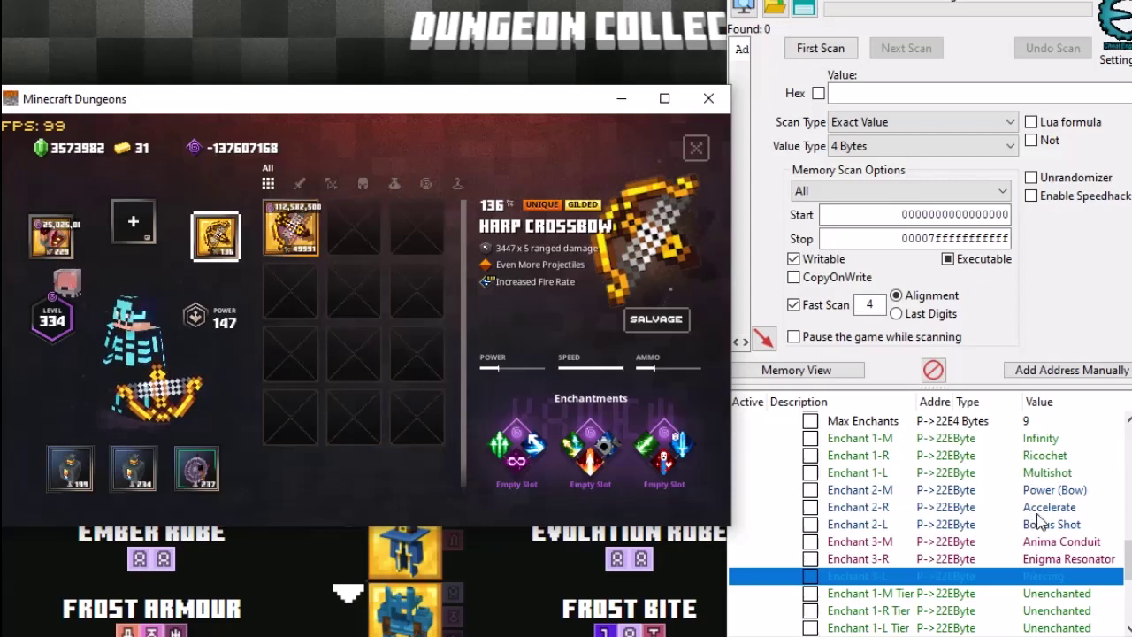
click(1040, 510)
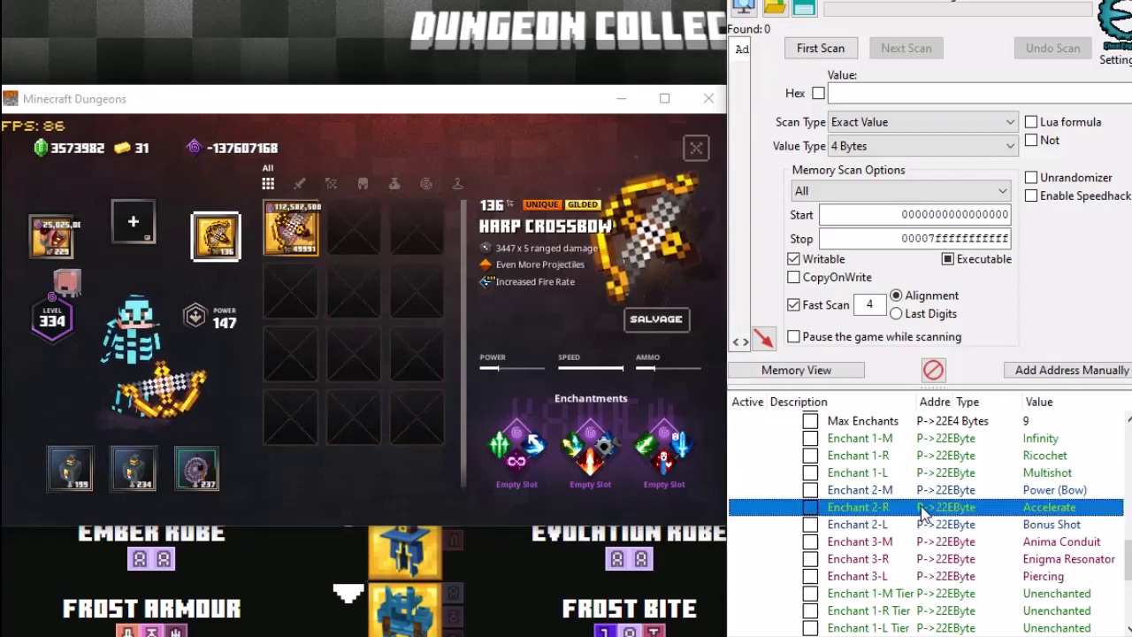
scroll(1052, 531, down, 1)
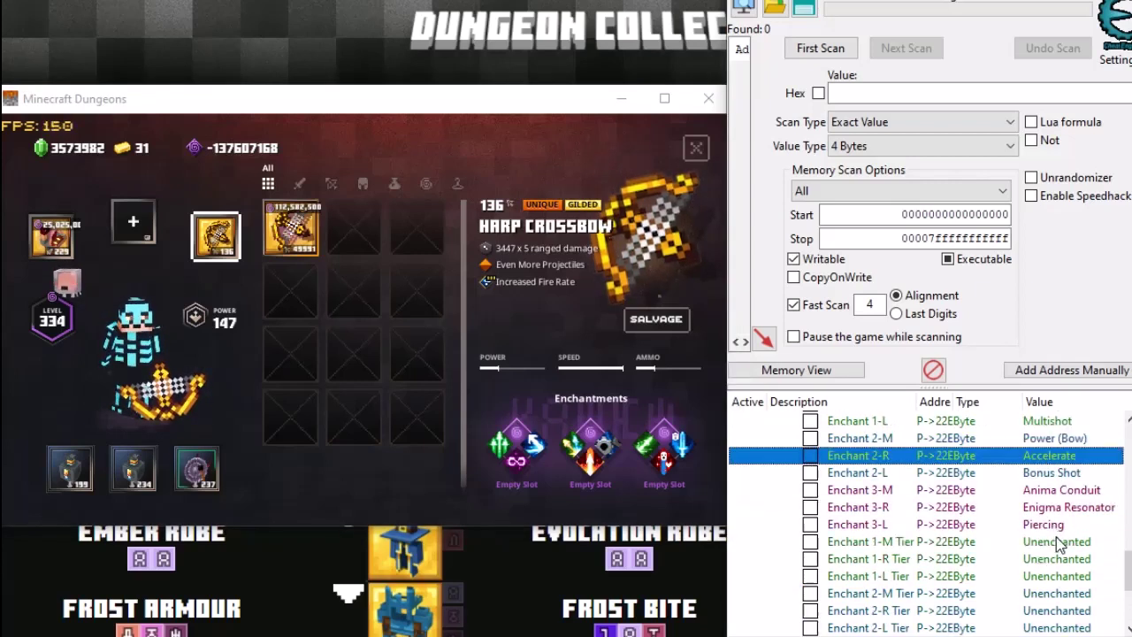
double_click(1059, 544)
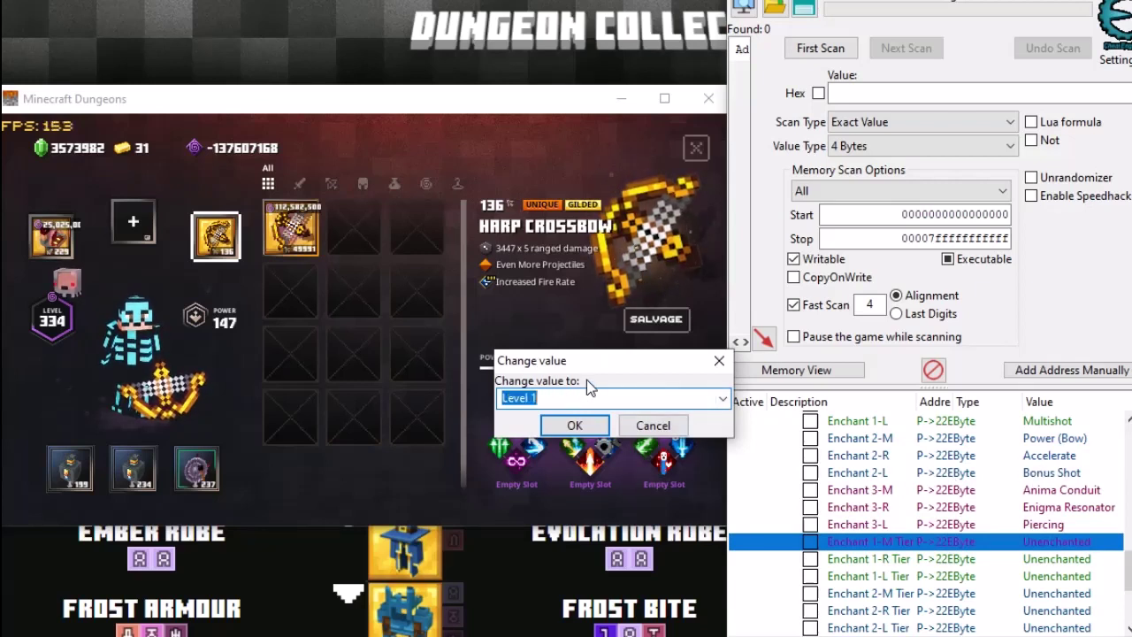
click(586, 428)
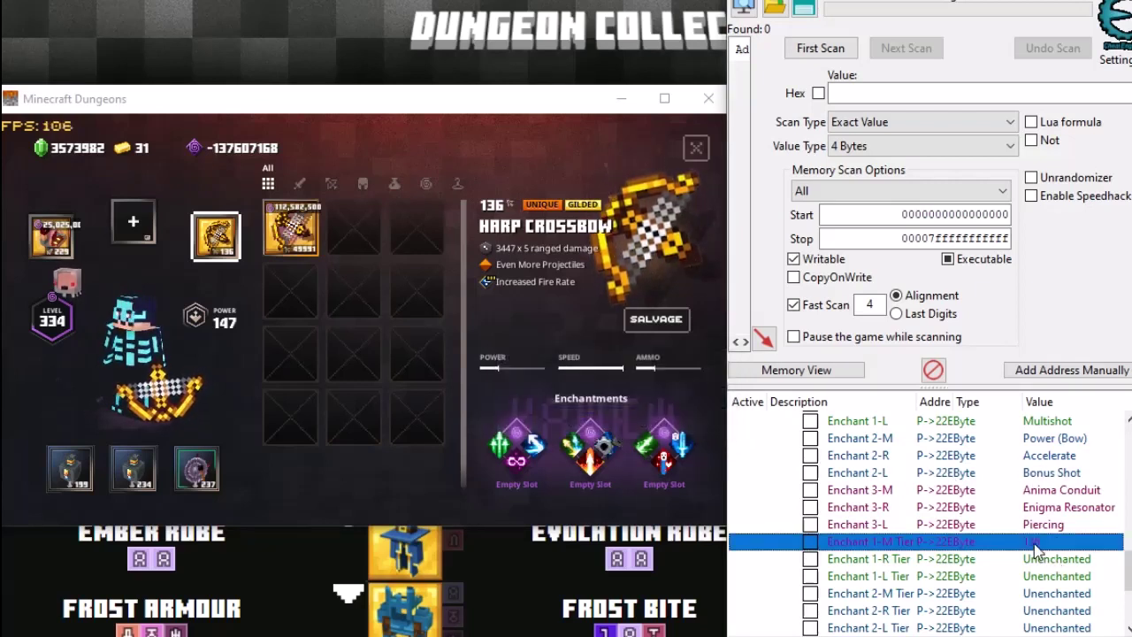
double_click(969, 545)
click(560, 396)
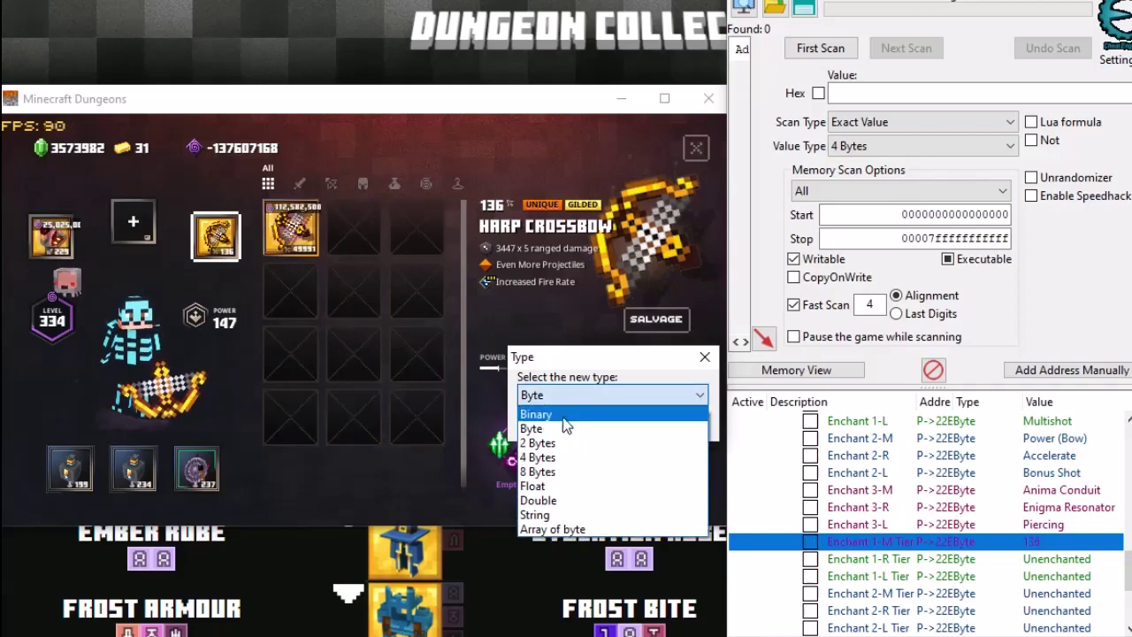
click(567, 458)
click(567, 426)
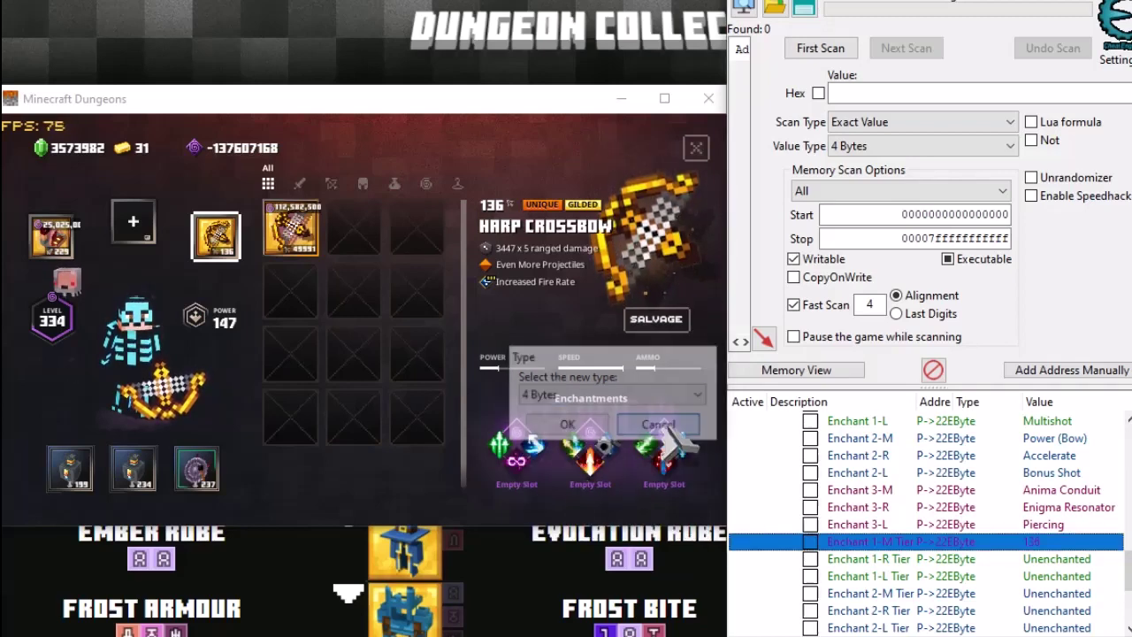
scroll(997, 559, down, 1)
scroll(997, 558, down, 2)
scroll(975, 524, up, 2)
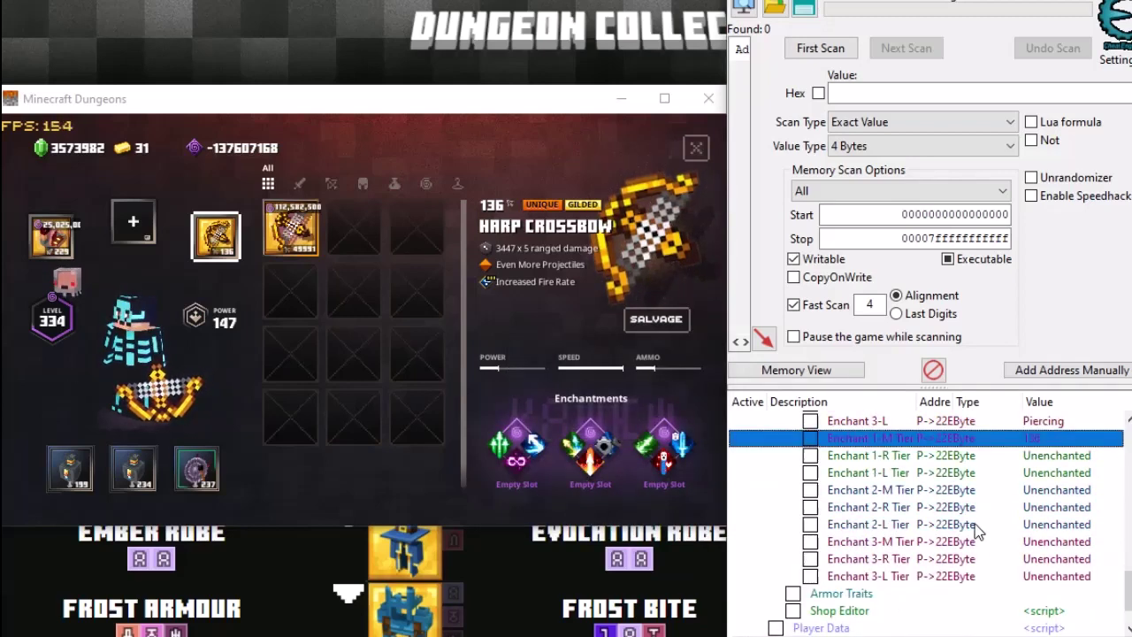
scroll(997, 540, down, 1)
shift+click(927, 580)
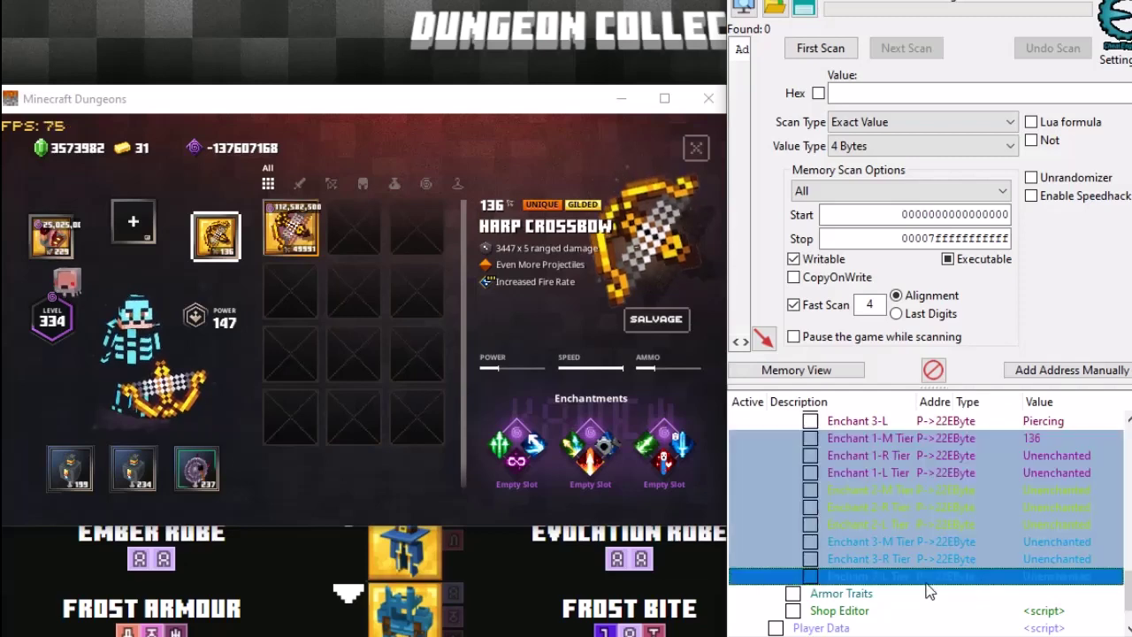
double_click(965, 441)
key(Escape)
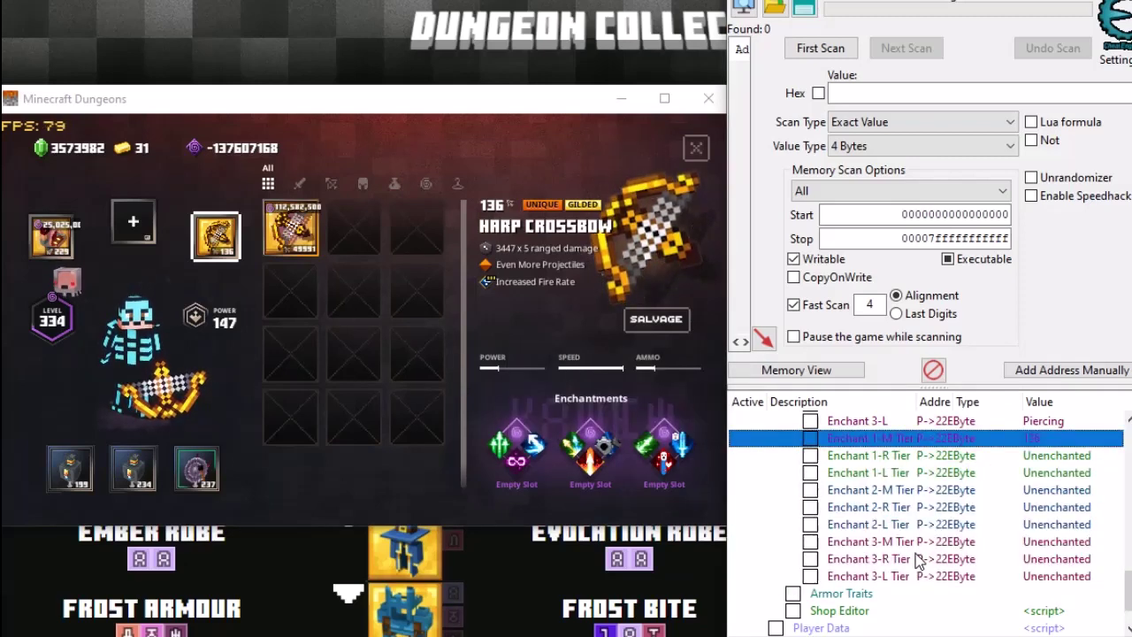
Change the value type of all enchantment tier entries from Enchant 1-R Tier through Enchant 3-L Tier to 4 Bytes
click(1032, 577)
shift+click(1055, 457)
double_click(1055, 456)
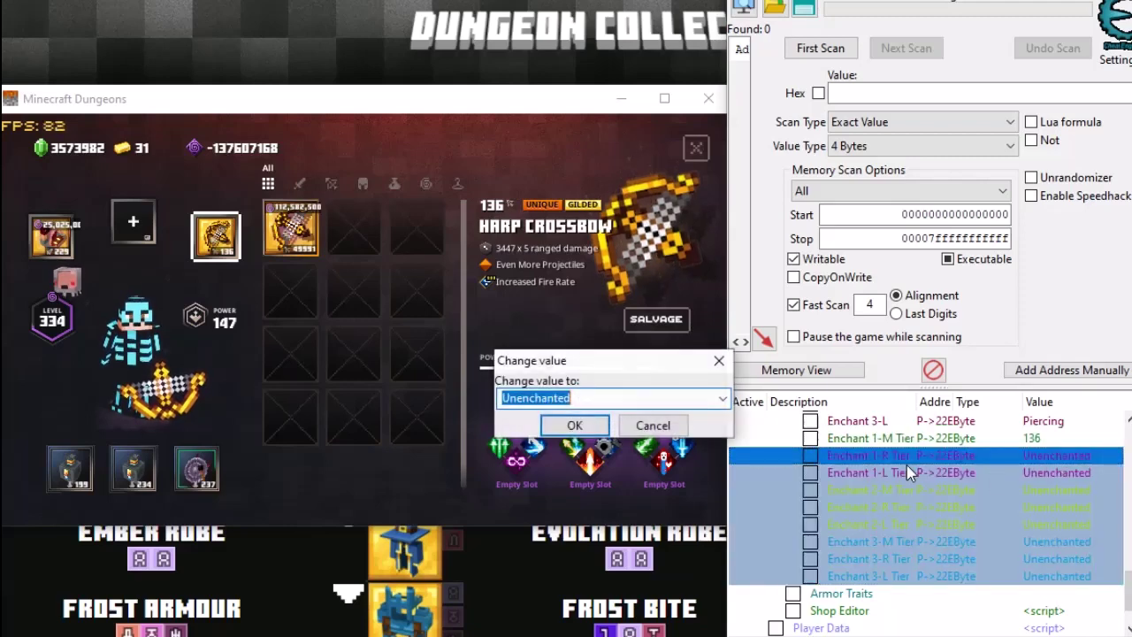
click(674, 432)
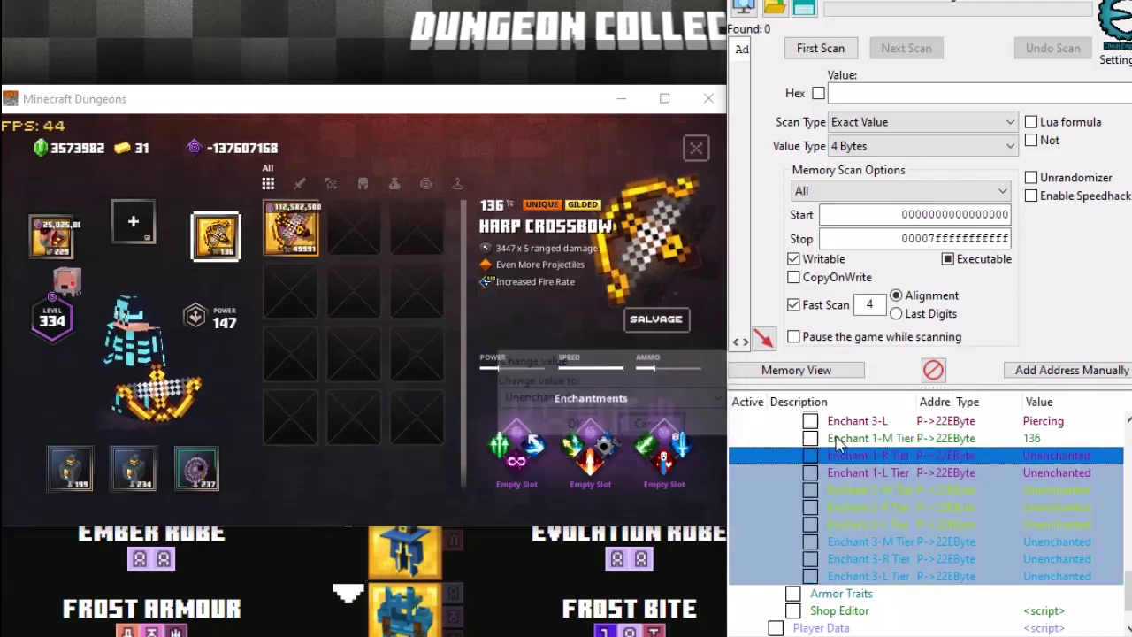
double_click(964, 455)
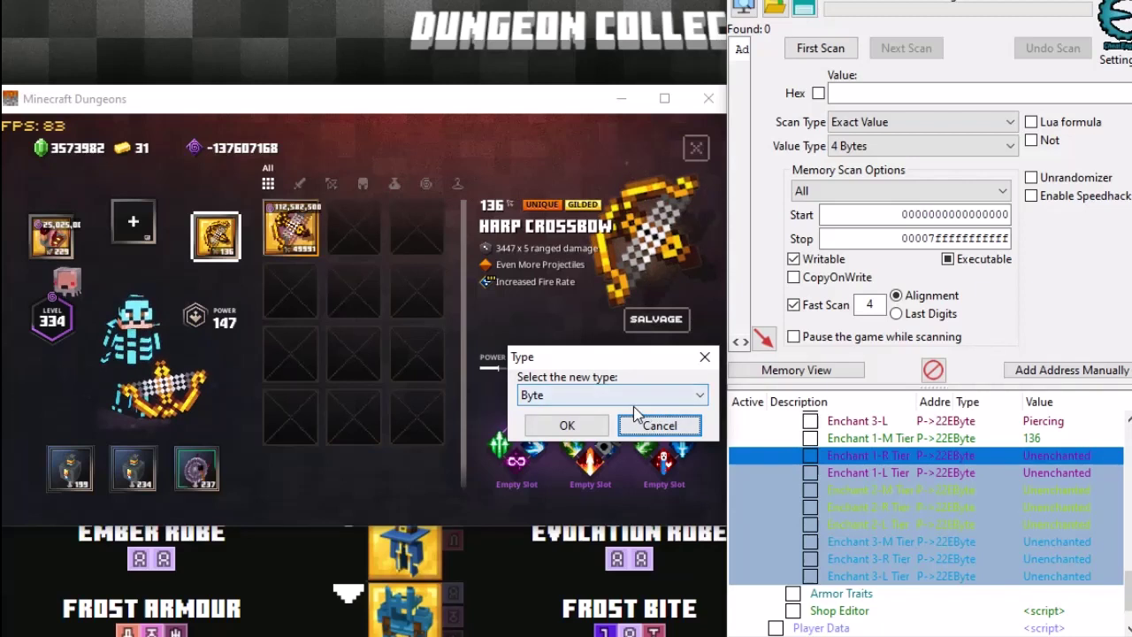
click(597, 395)
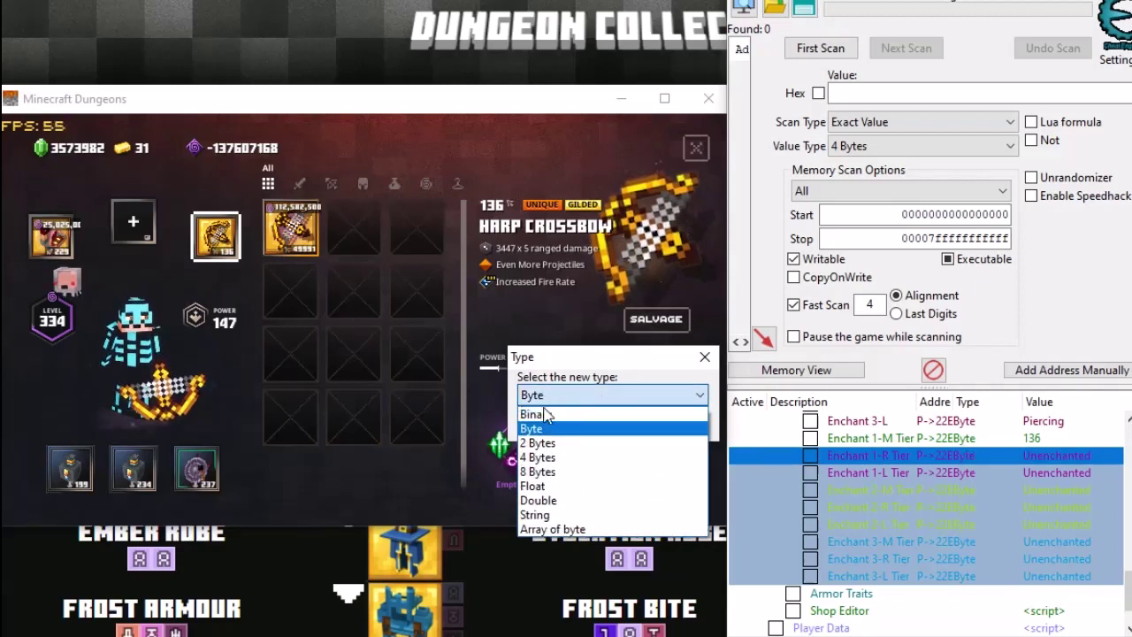
click(543, 457)
click(573, 426)
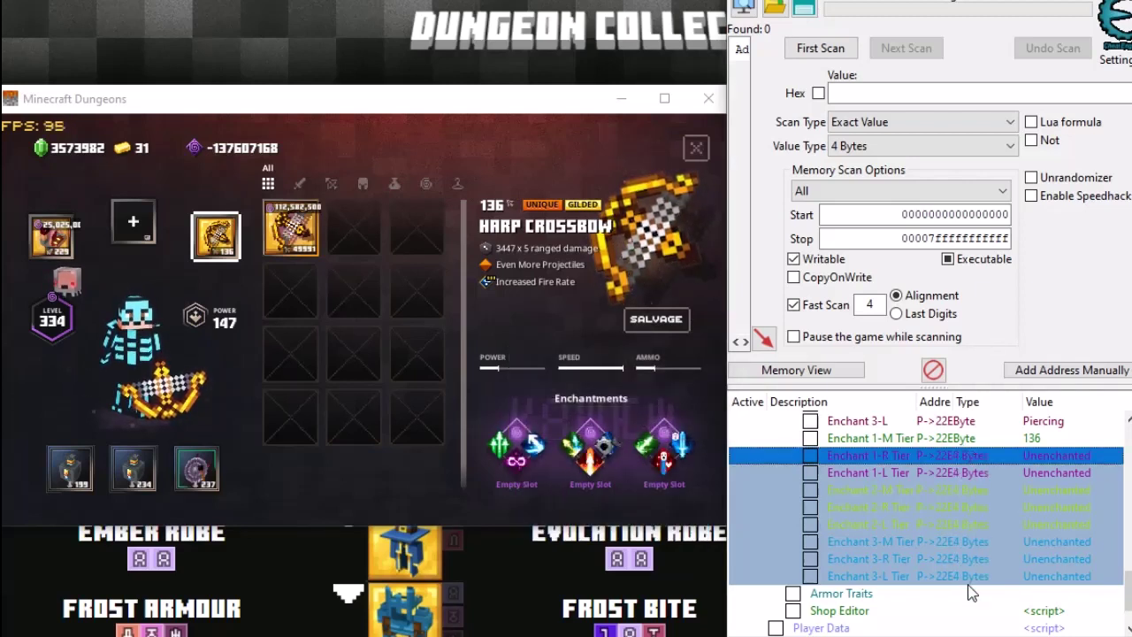
Change the value type of the Enchant 1-M Tier entry to 4 Bytes
double_click(971, 440)
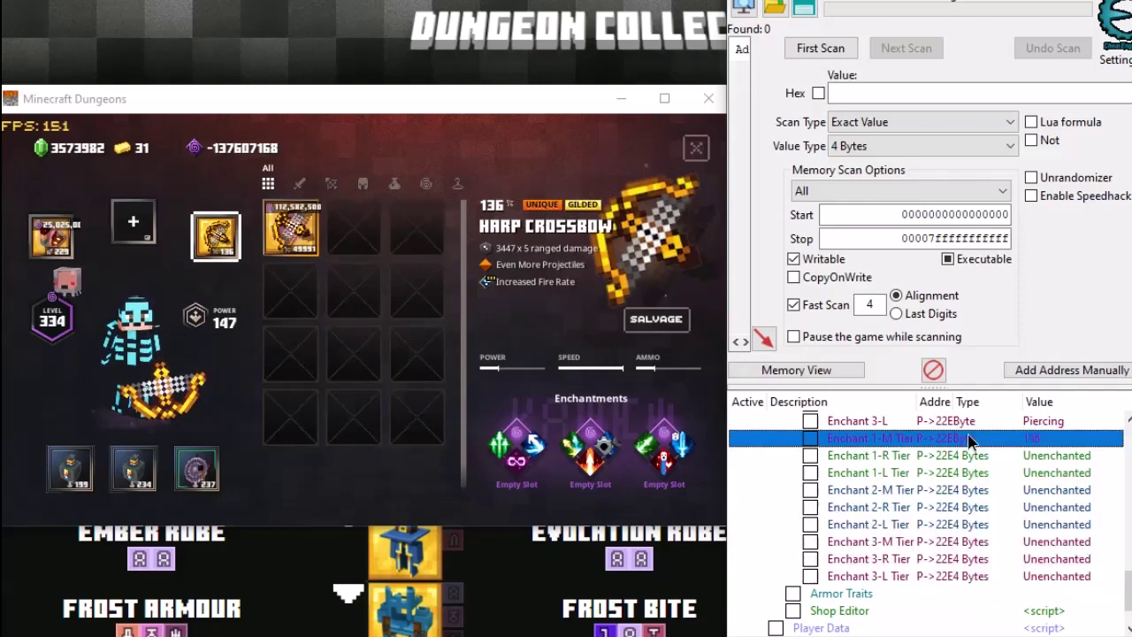
scroll(576, 397, down, 1)
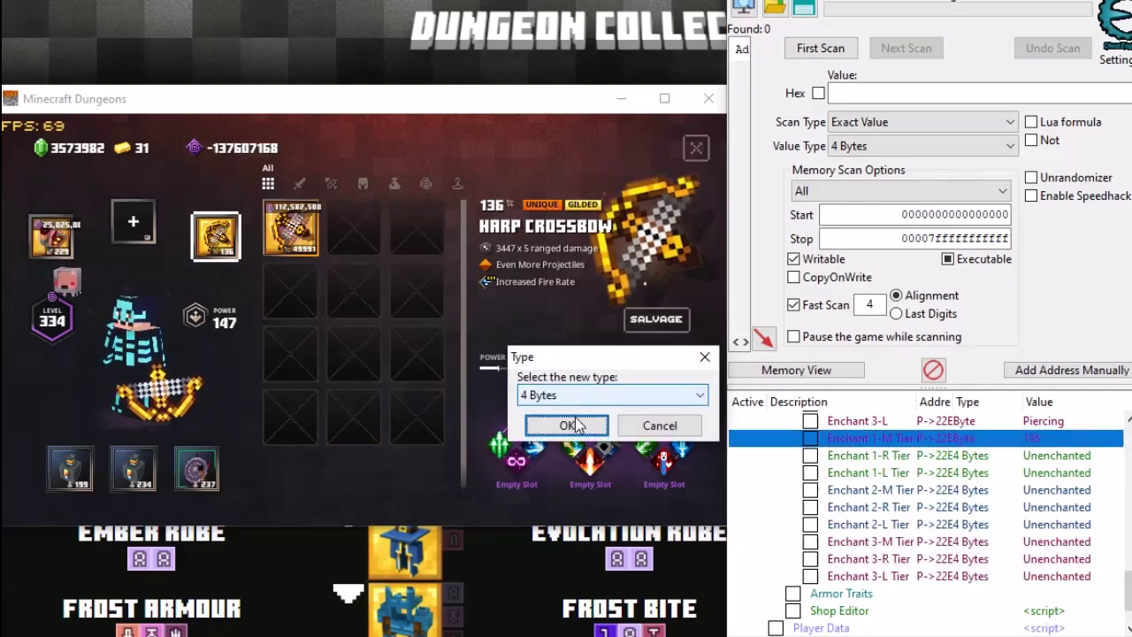
click(574, 426)
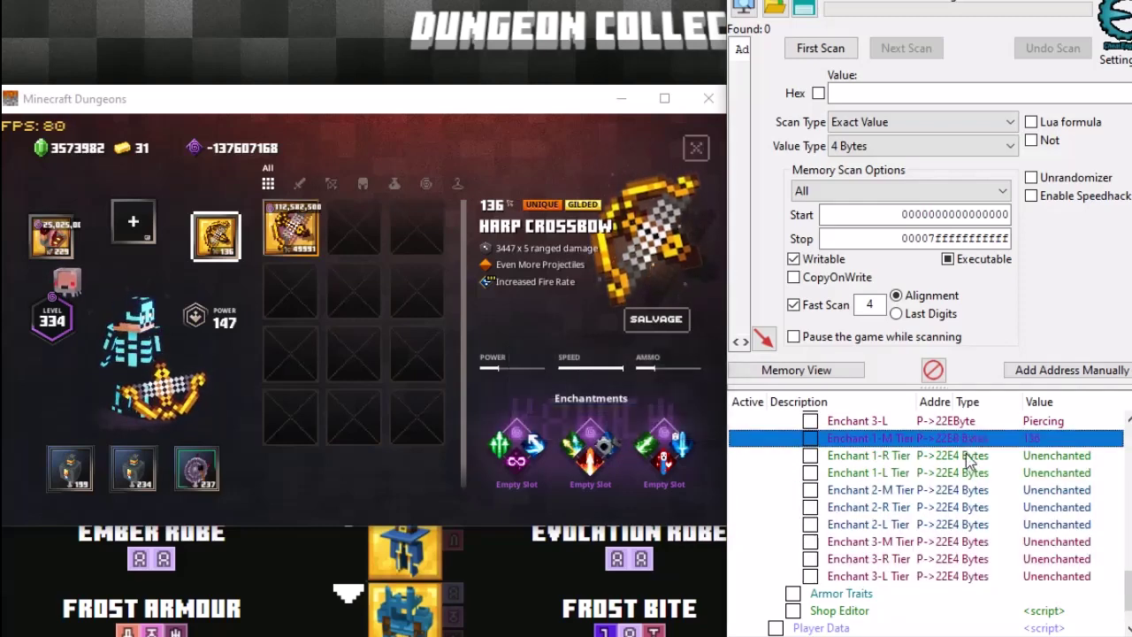
Set both the Enchant 1-M Tier and the Enchant 1-R Tier to Level 5000
double_click(1030, 445)
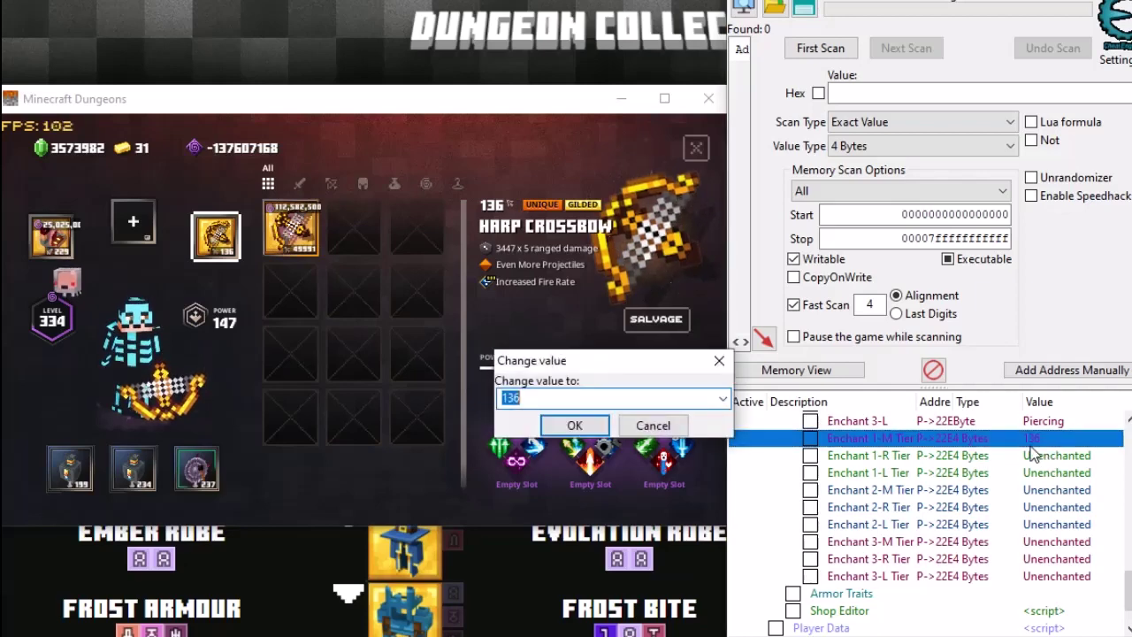
scroll(597, 401, down, 1)
click(576, 426)
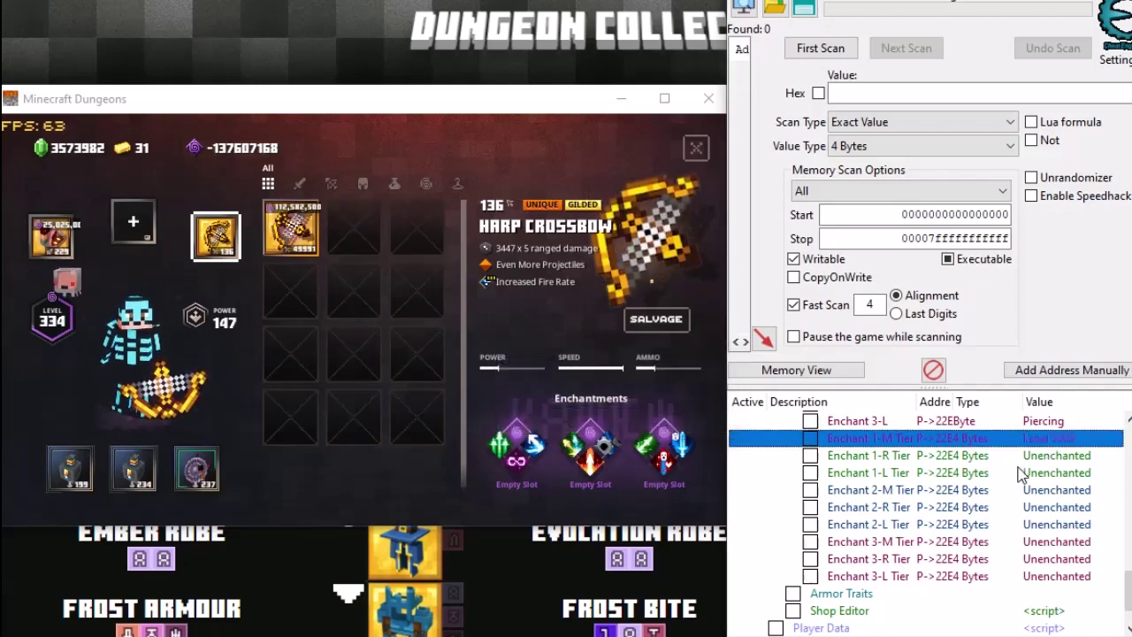
double_click(1032, 459)
scroll(550, 397, down, 4)
click(575, 426)
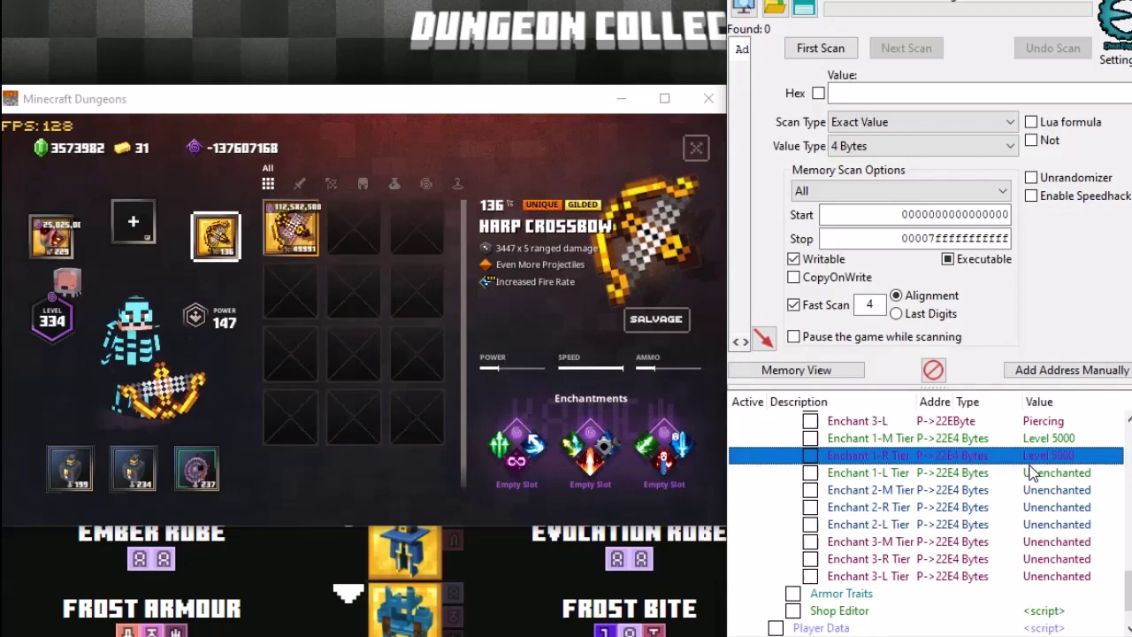
Set the Enchant 2-R Tier, which belongs to Accelerate, to Level 3
scroll(1048, 495, up, 3)
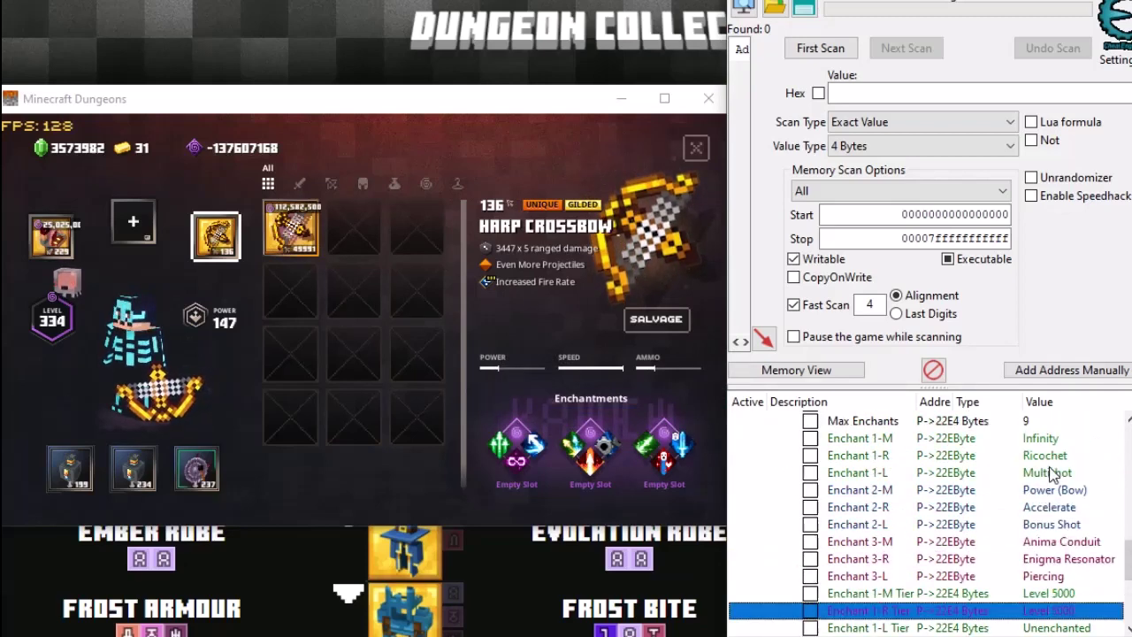
click(882, 508)
scroll(1039, 500, down, 2)
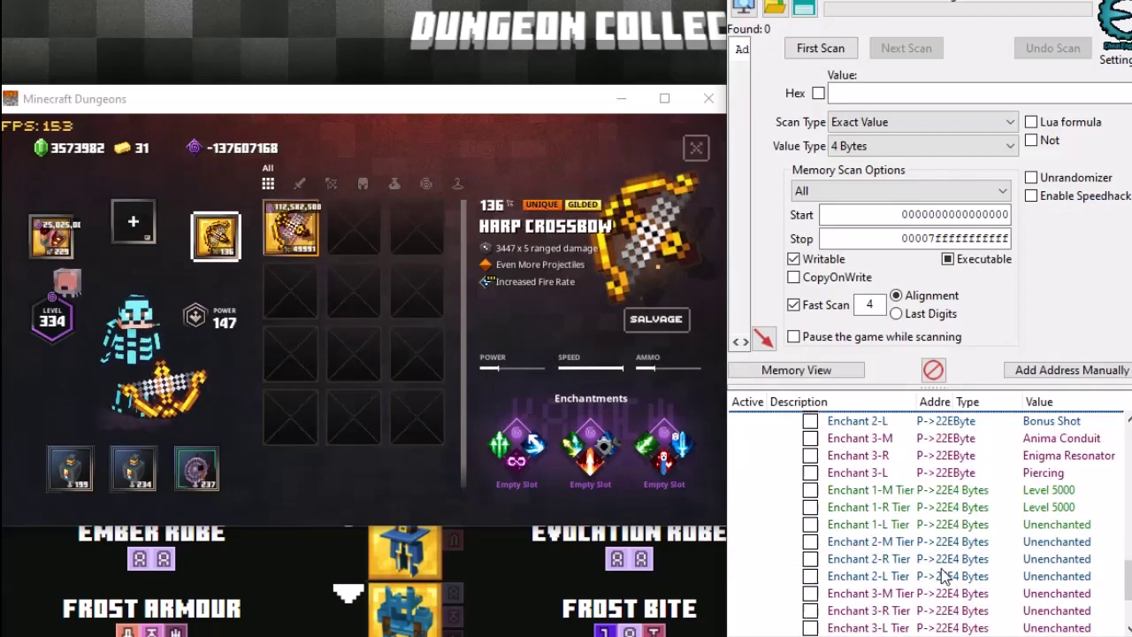
double_click(1013, 560)
scroll(596, 398, down, 2)
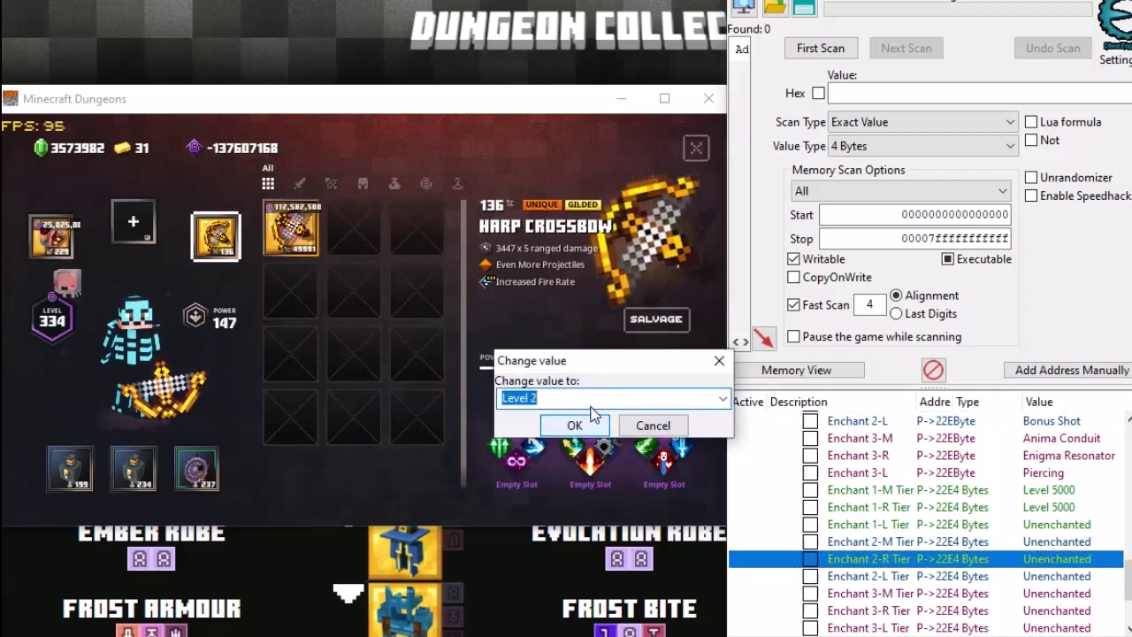
click(591, 422)
Set the Enchant 1-L, 2-M, 2-L, 3-M, 3-R and 3-L Tiers together to Level 5000, leaving out the 2-R Tier
click(1026, 525)
shift+click(1047, 543)
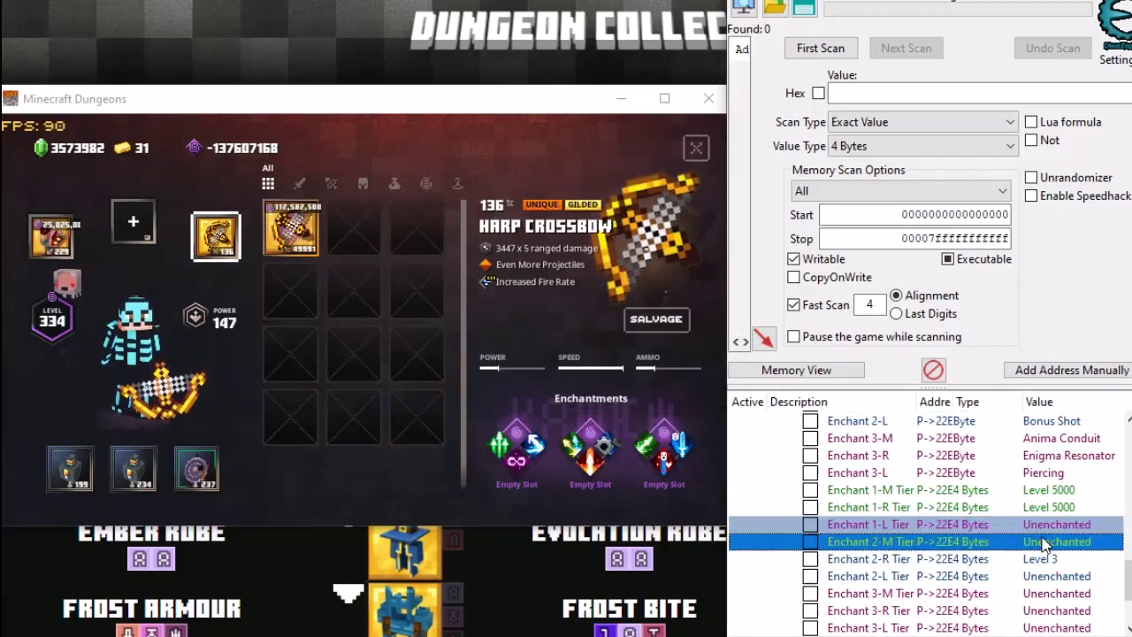
ctrl+click(1048, 576)
ctrl+click(1051, 594)
ctrl+click(1055, 610)
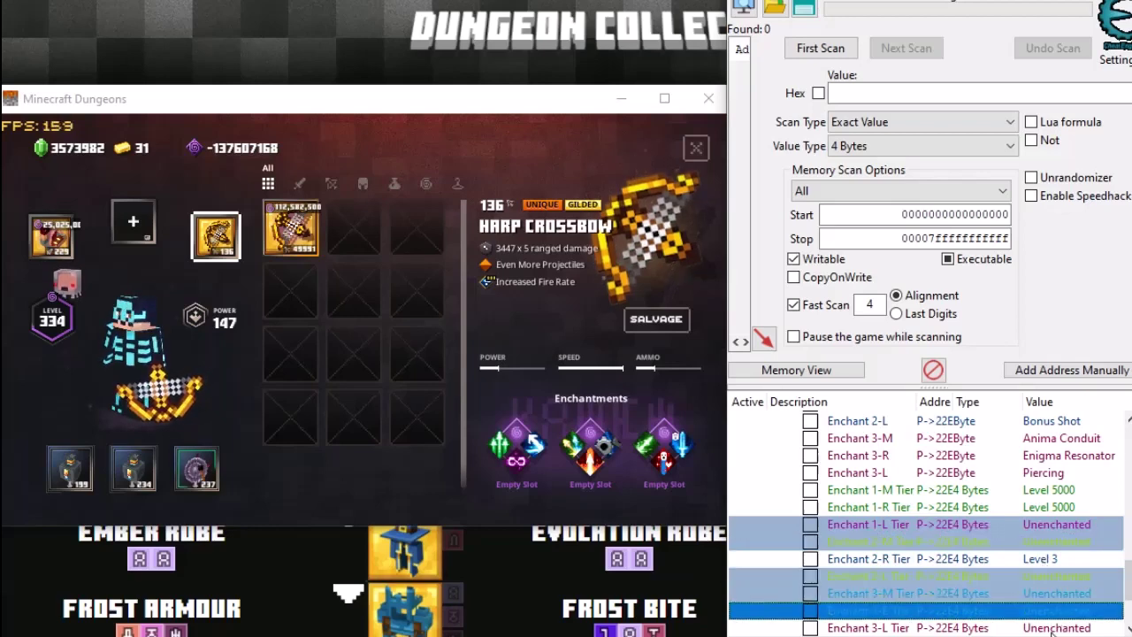
ctrl+click(1057, 627)
scroll(1052, 602, down, 1)
double_click(1049, 580)
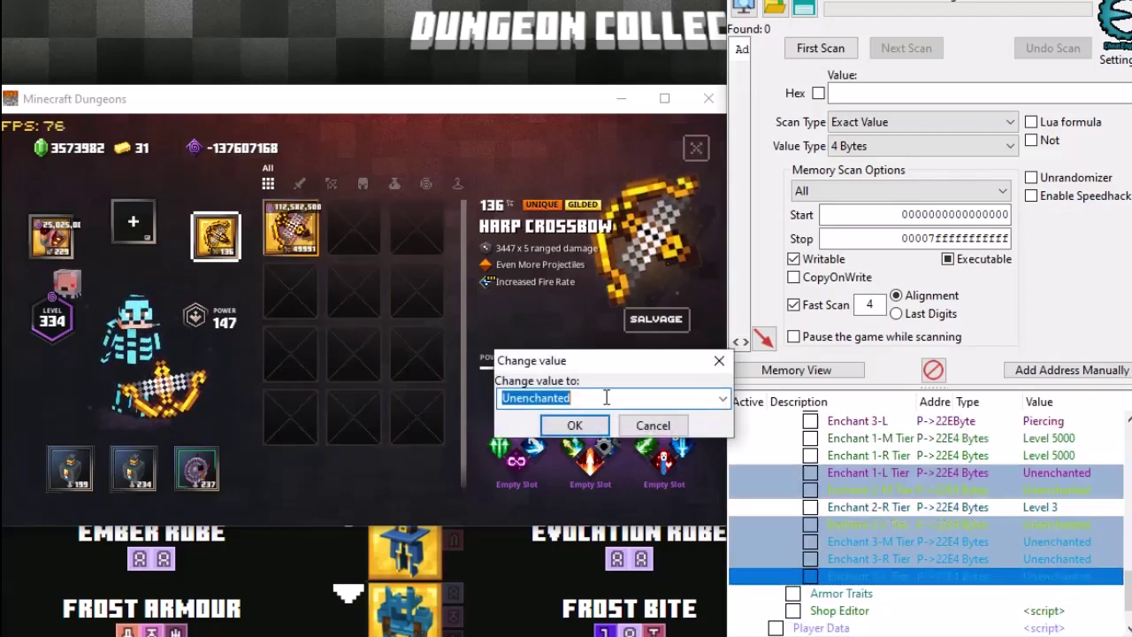
scroll(585, 397, down, 2)
click(575, 425)
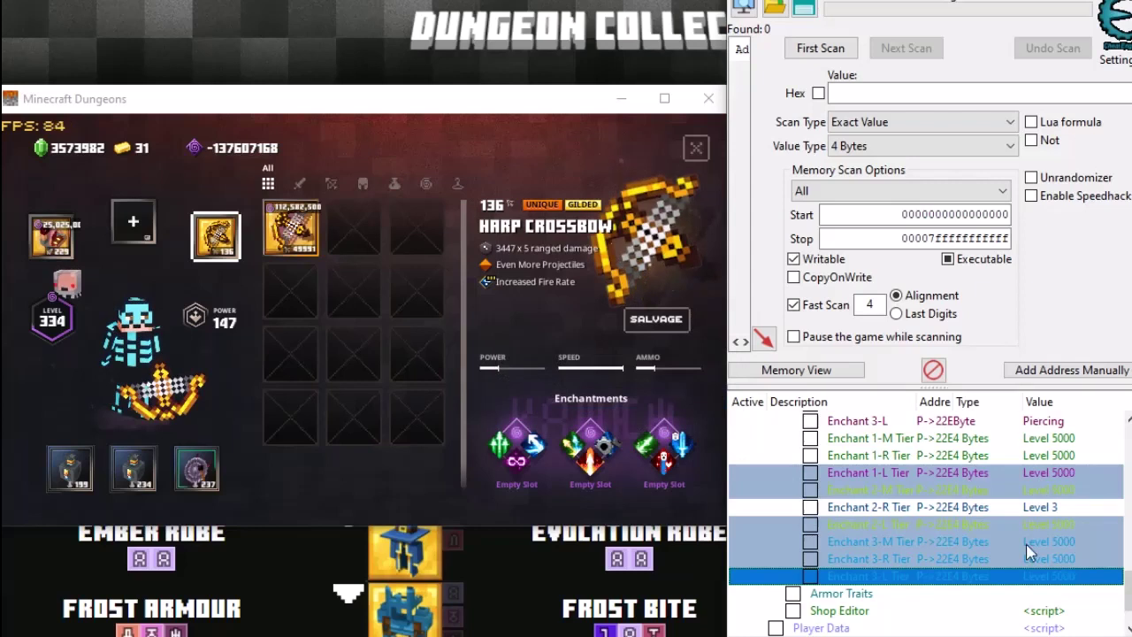
Refresh the equipped 136-power Harp Crossbow in the game inventory and select it to check its enchantment tiers
click(224, 237)
click(356, 239)
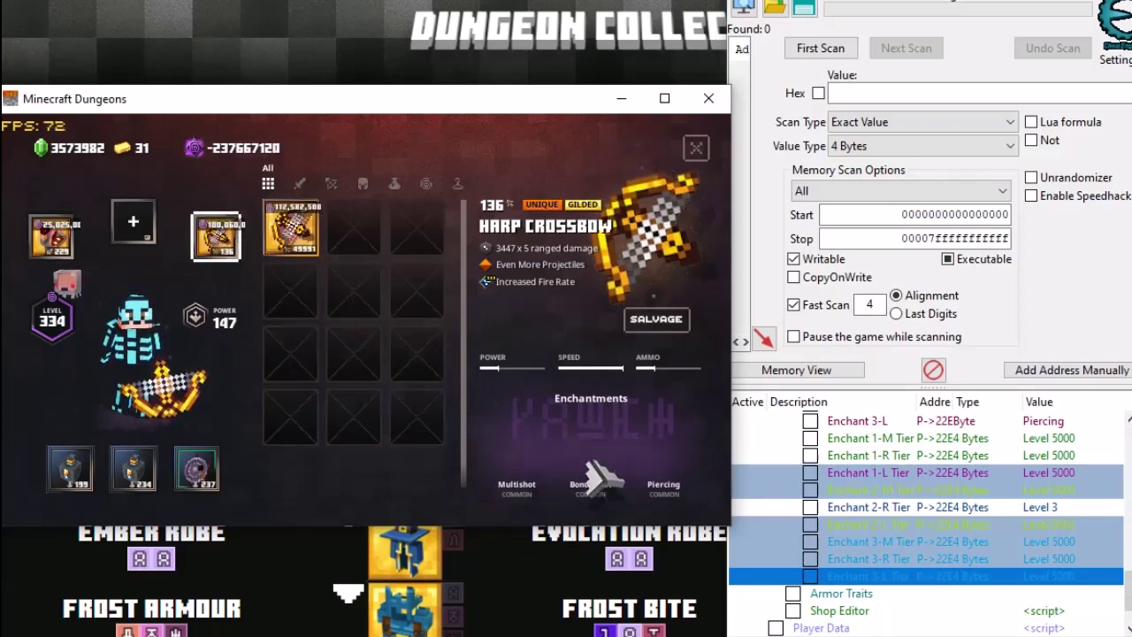
click(296, 238)
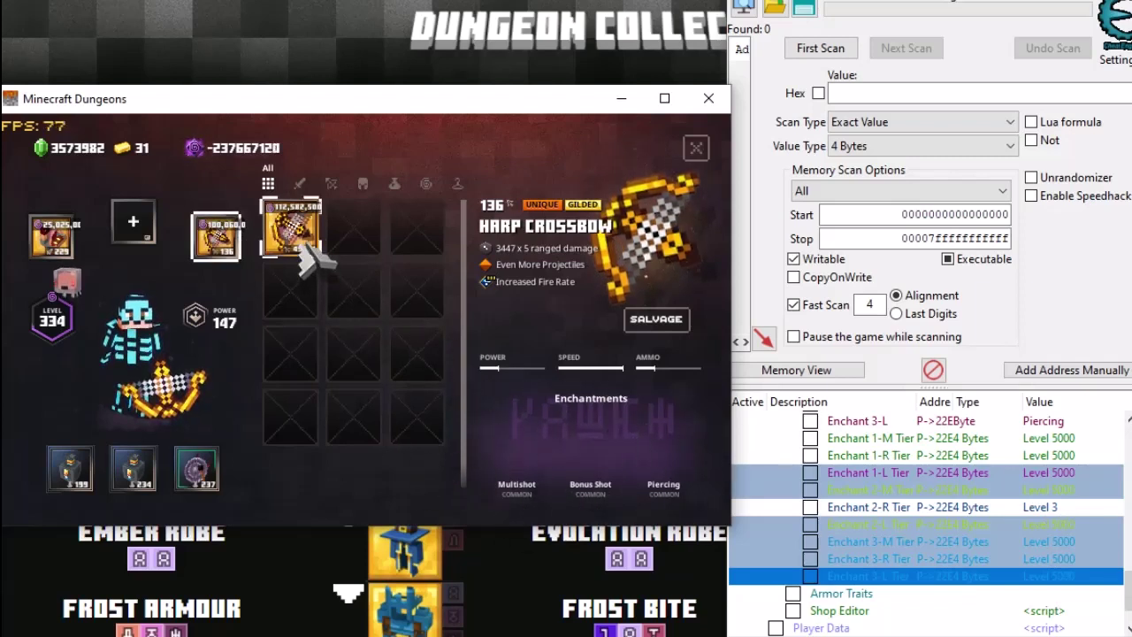
click(212, 249)
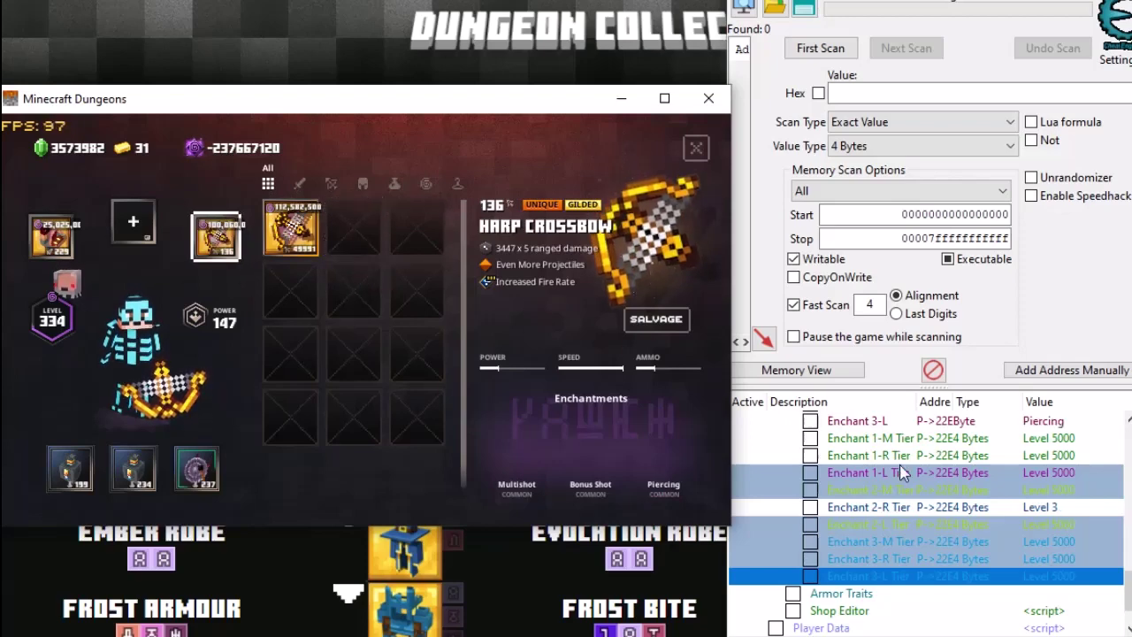
click(1037, 455)
scroll(1041, 549, up, 3)
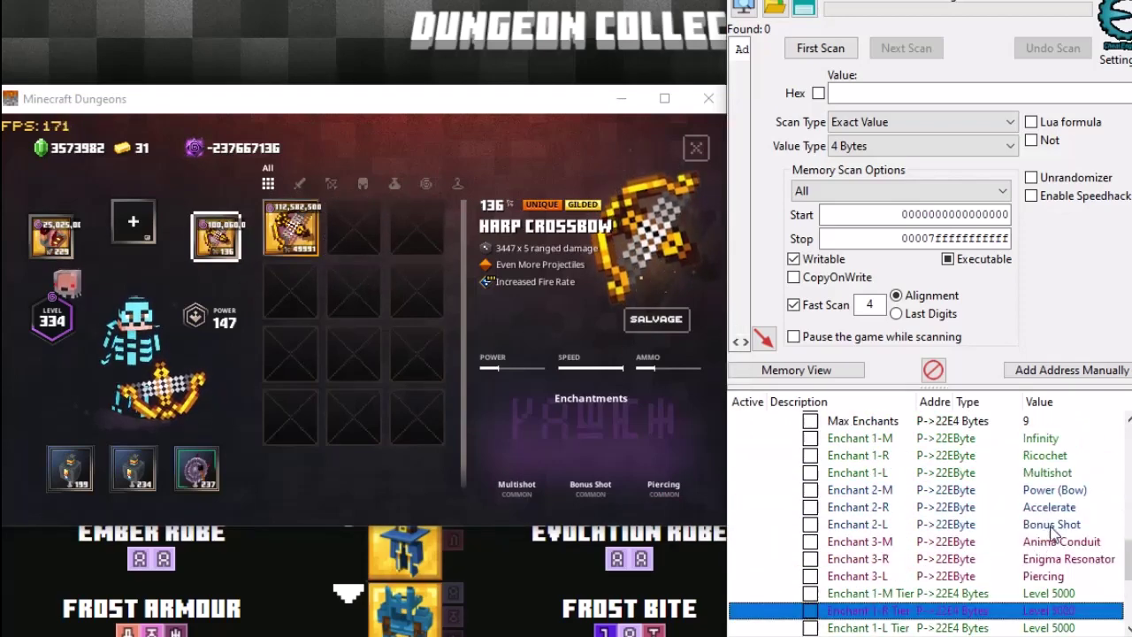
scroll(1075, 564, down, 1)
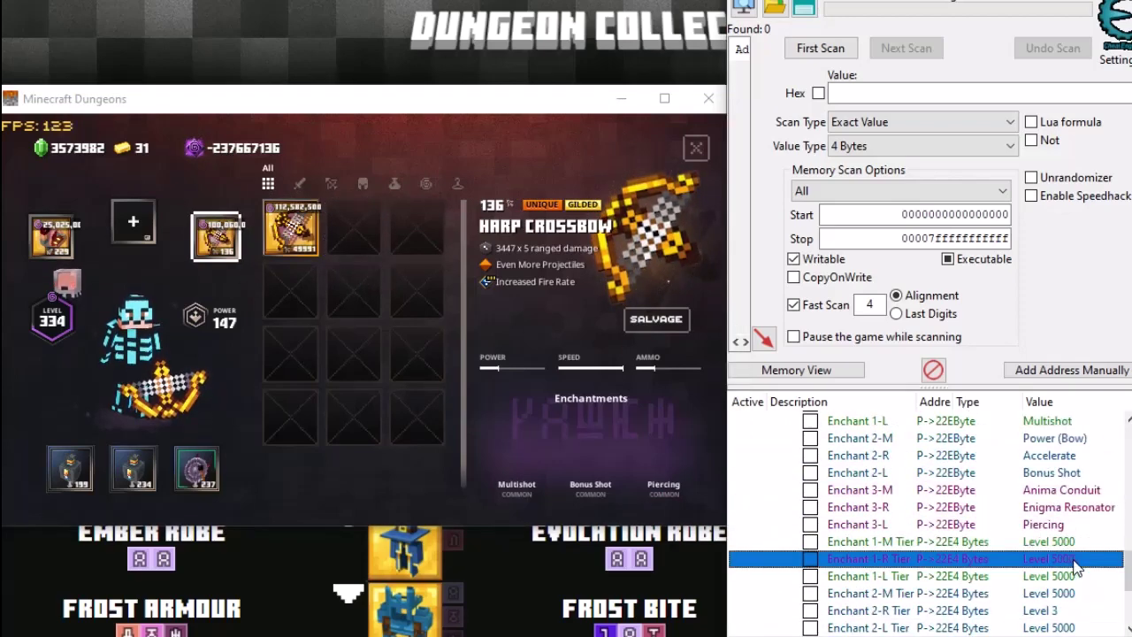
click(1088, 490)
double_click(1068, 508)
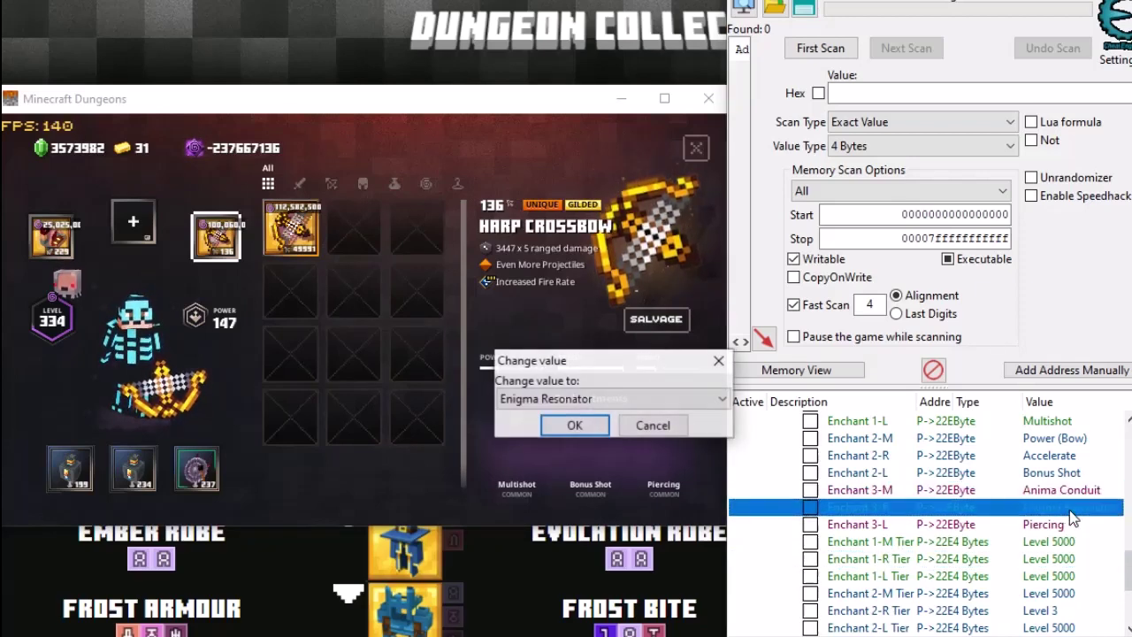
click(659, 427)
Leave the inventory, reopen it to recheck the equipped Harp Crossbow, and return to the camp to fire it
click(697, 148)
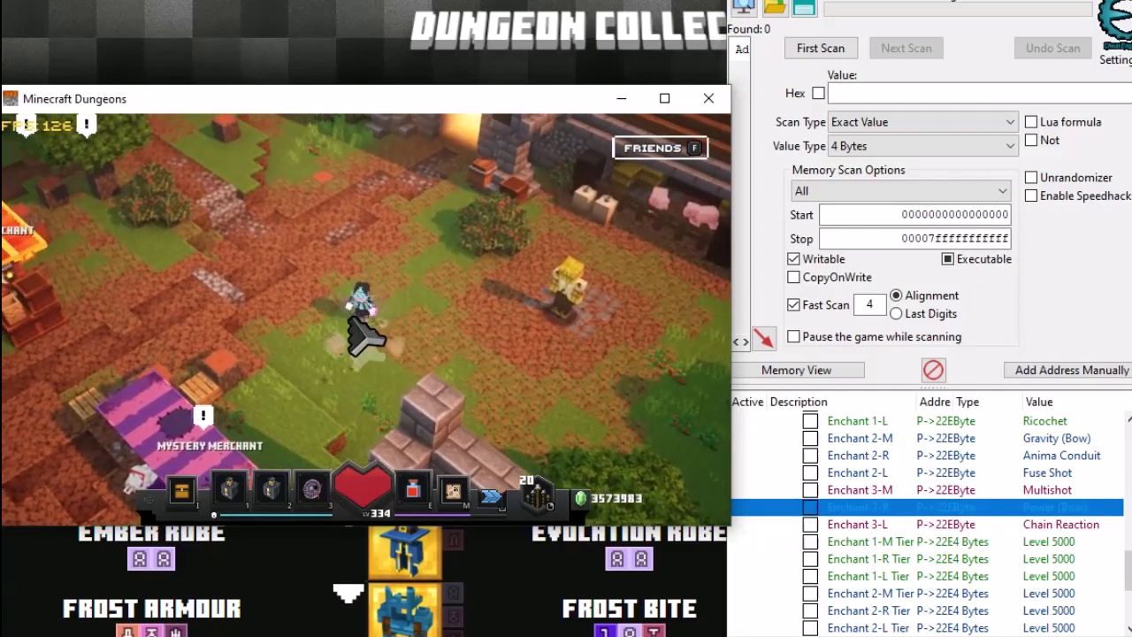
key(i)
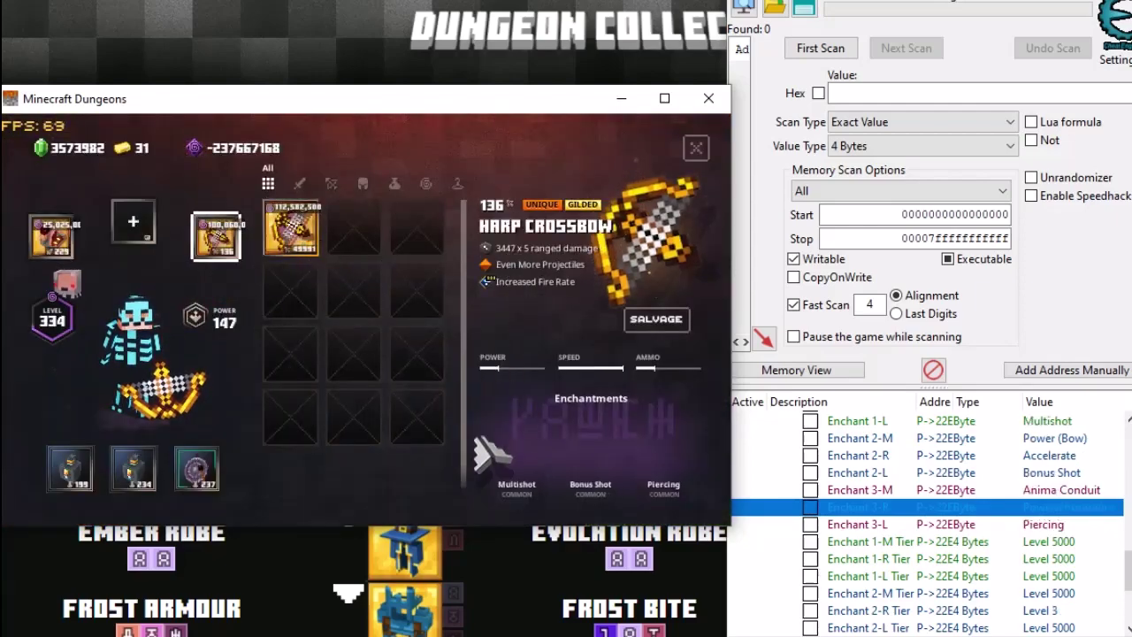
click(691, 150)
right_click(524, 251)
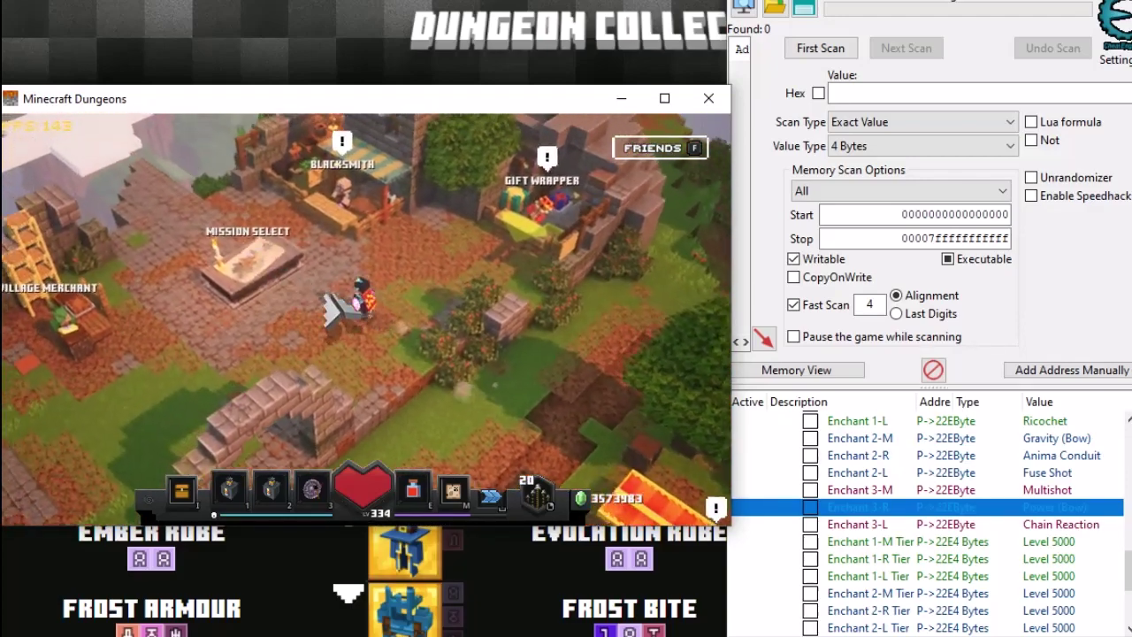
Start the secret ??? mission on the Mainland map at Apocalypse +23 difficulty
key(m)
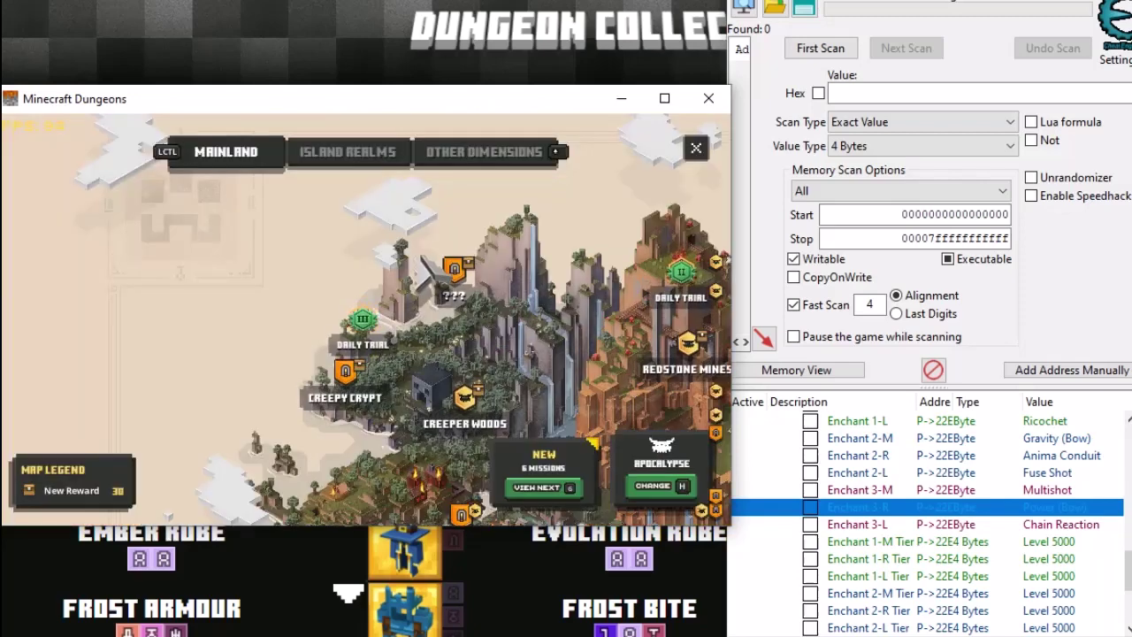
click(467, 278)
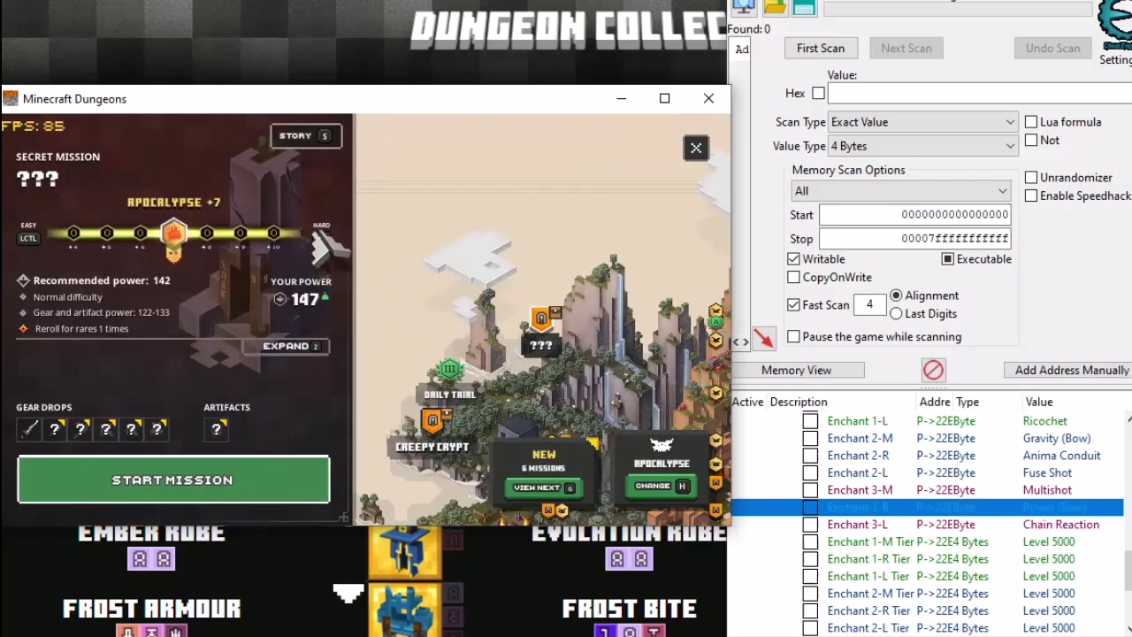
click(271, 235)
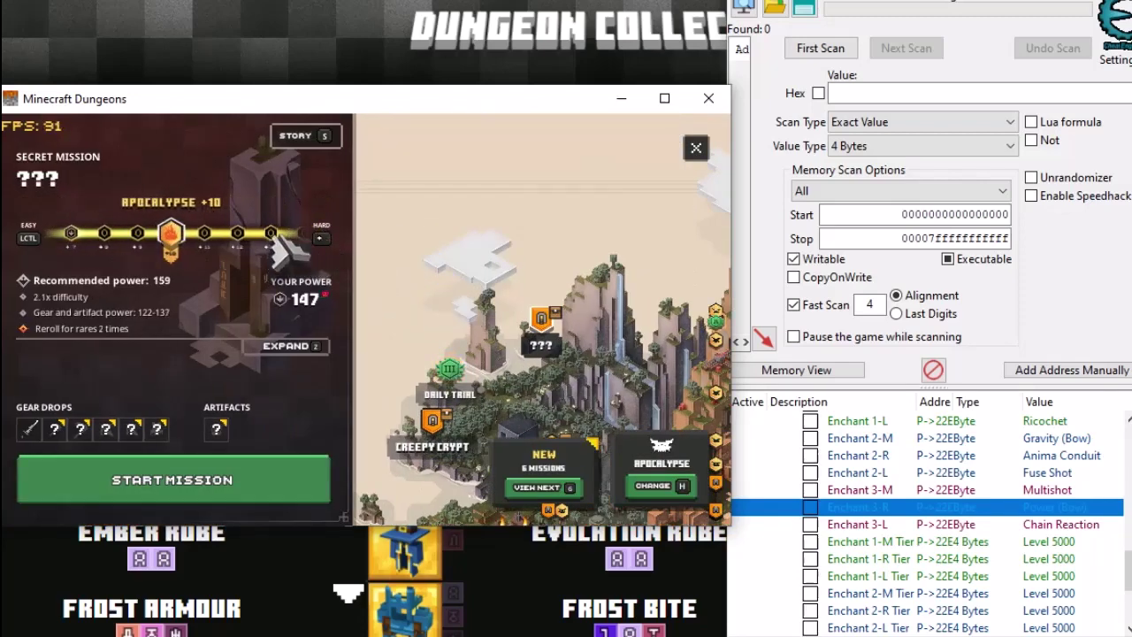
click(257, 236)
click(256, 237)
click(253, 237)
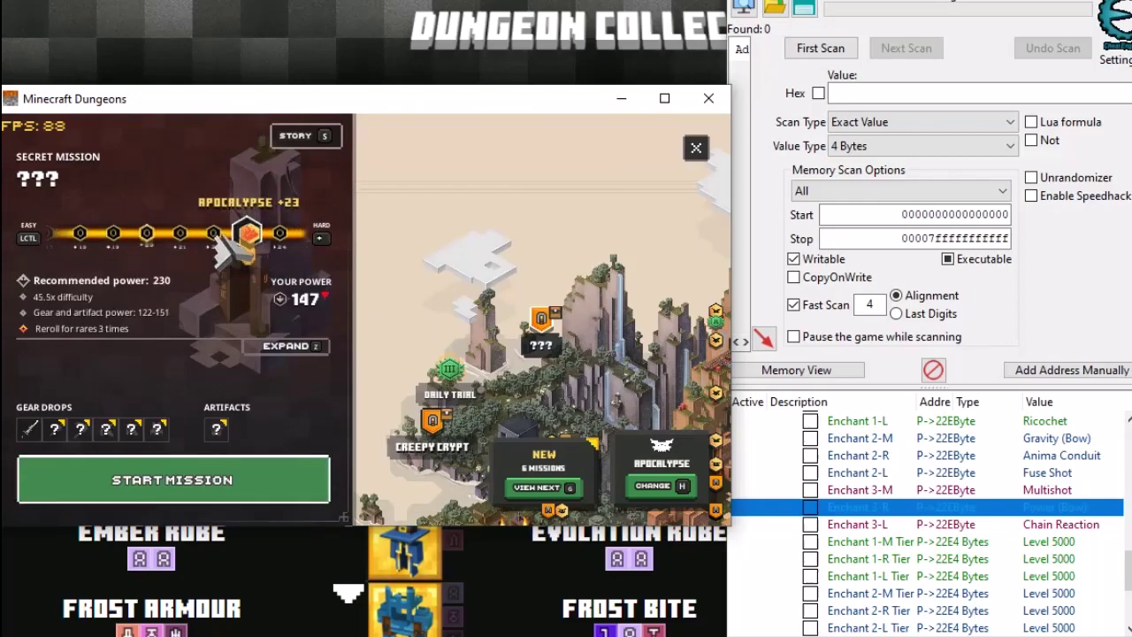
click(209, 483)
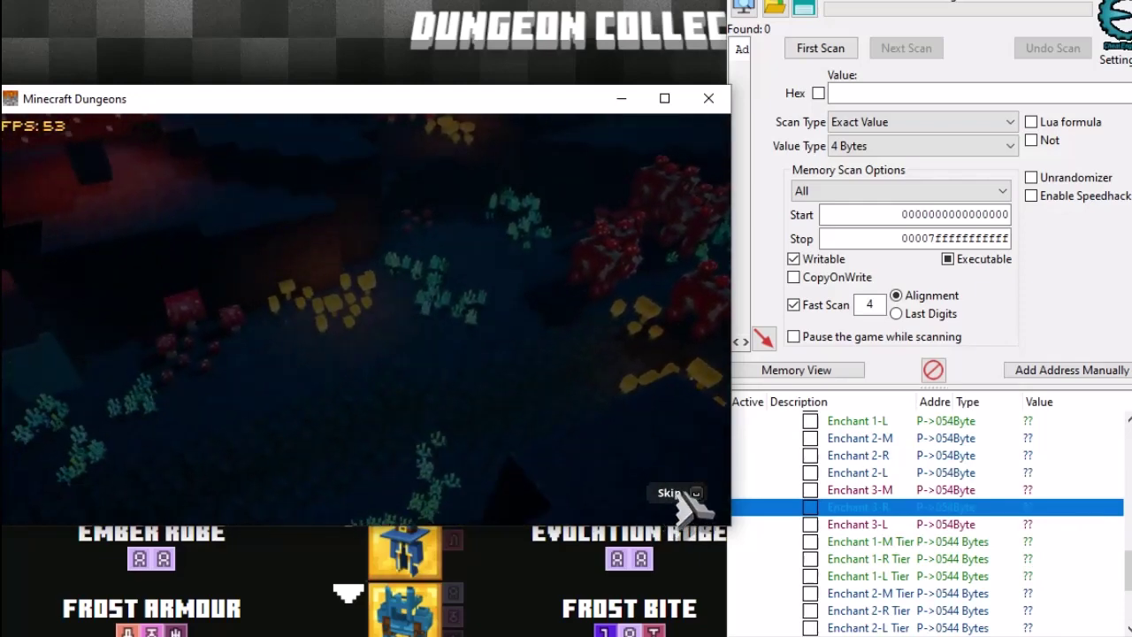
Skip the mission intro and fire the Harp Crossbow at the surrounding mobs to test its enchantments
click(669, 495)
drag(544, 323, 398, 356)
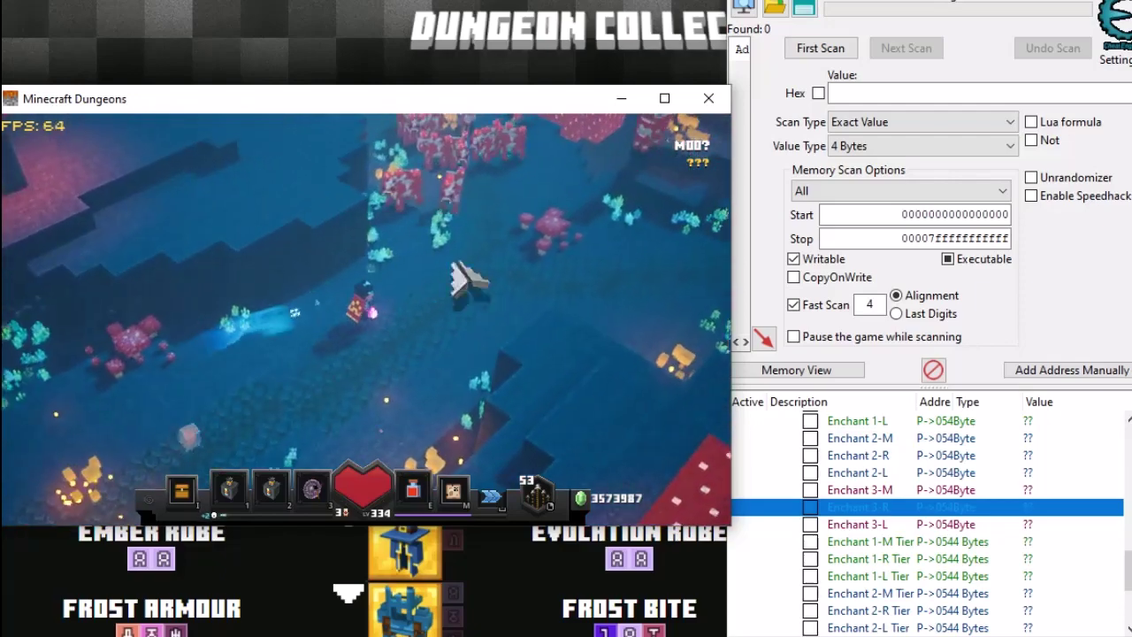
right_click(427, 223)
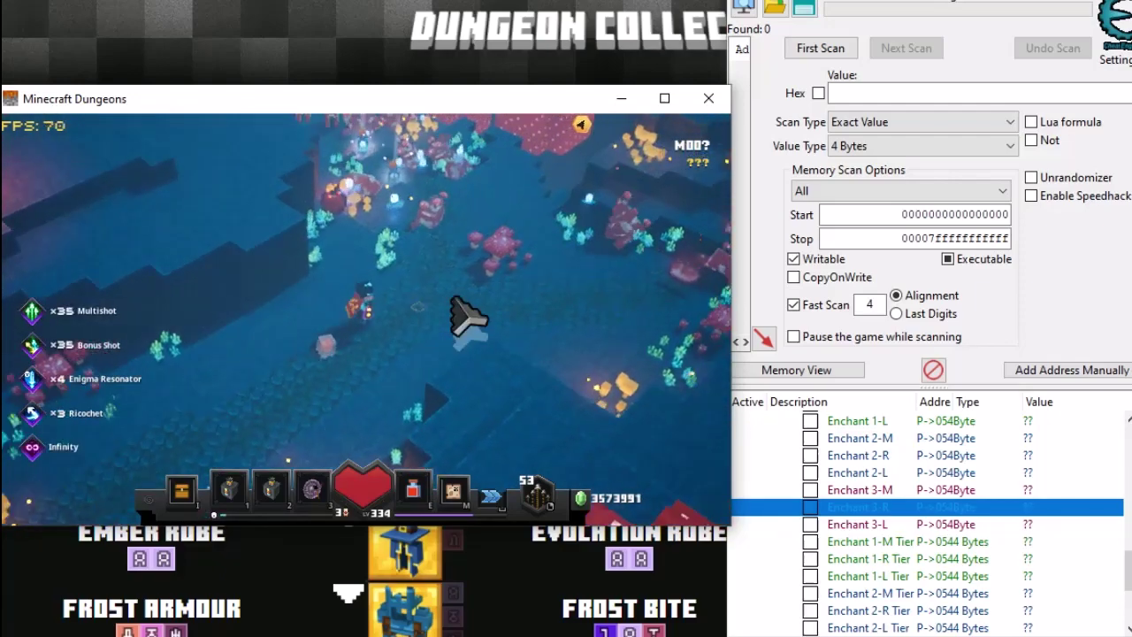
click(452, 290)
right_click(237, 216)
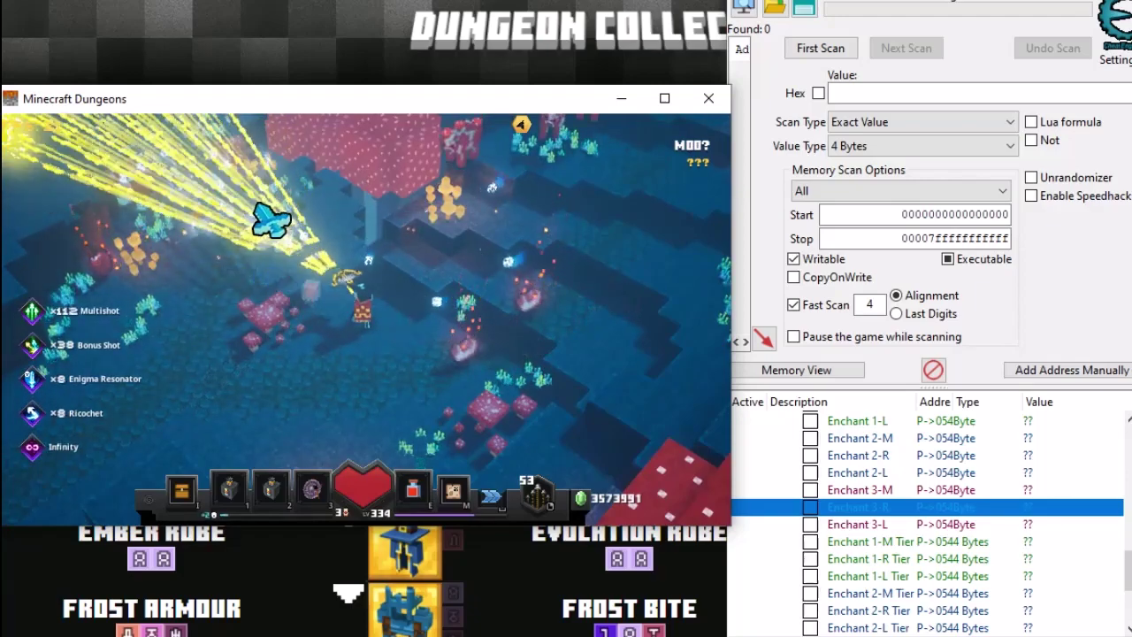
click(577, 243)
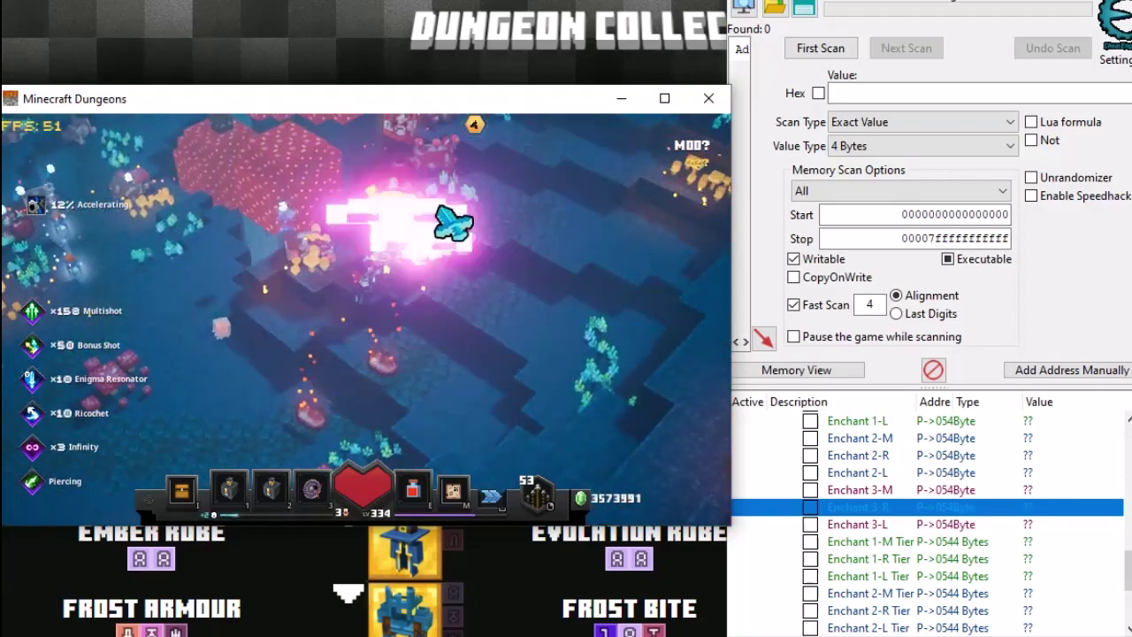
right_click(431, 191)
right_click(530, 202)
click(557, 208)
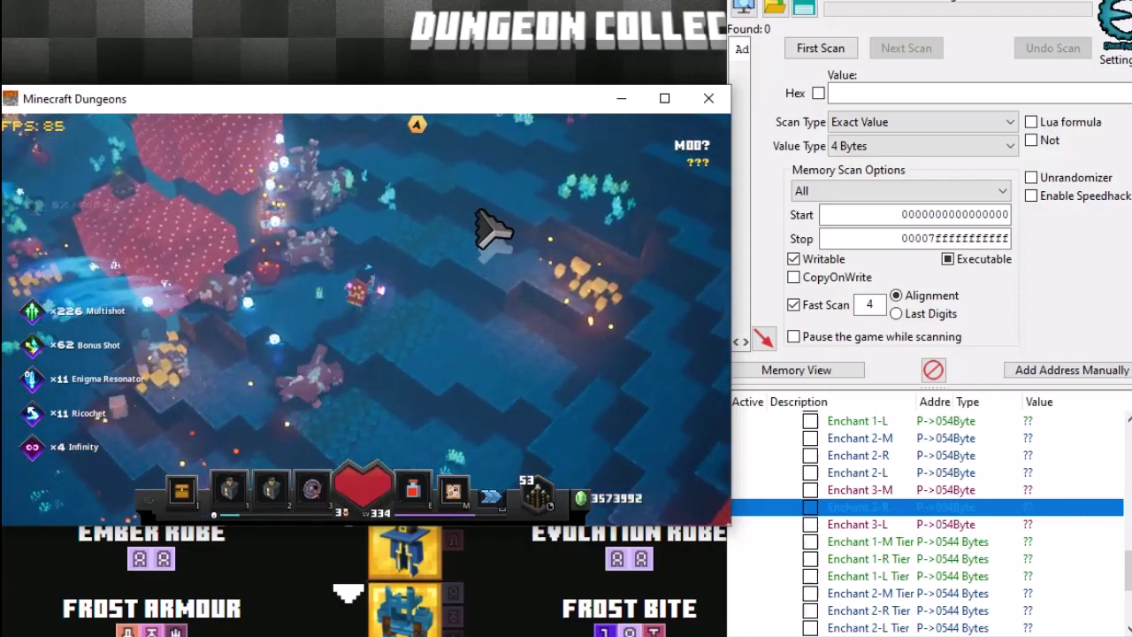
click(375, 222)
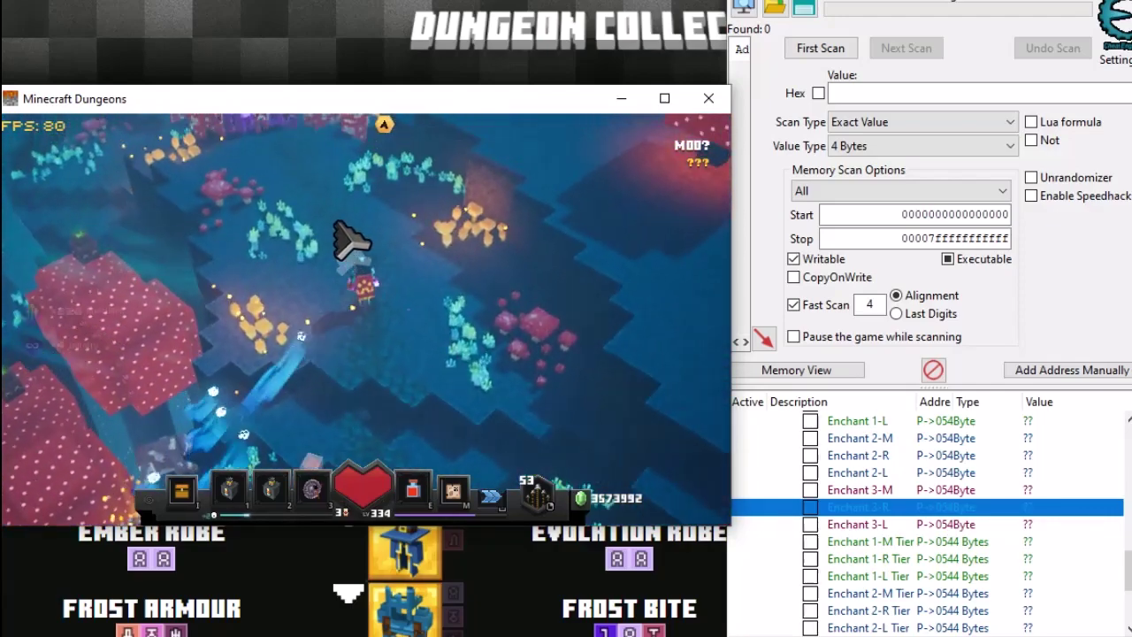
right_click(316, 216)
right_click(316, 215)
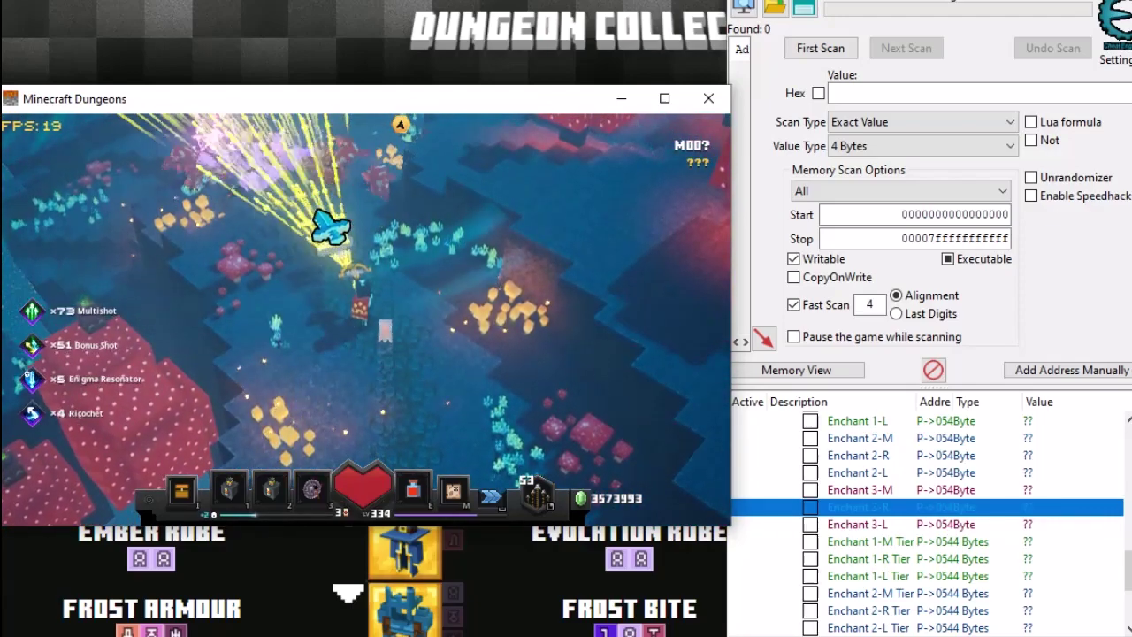
right_click(315, 215)
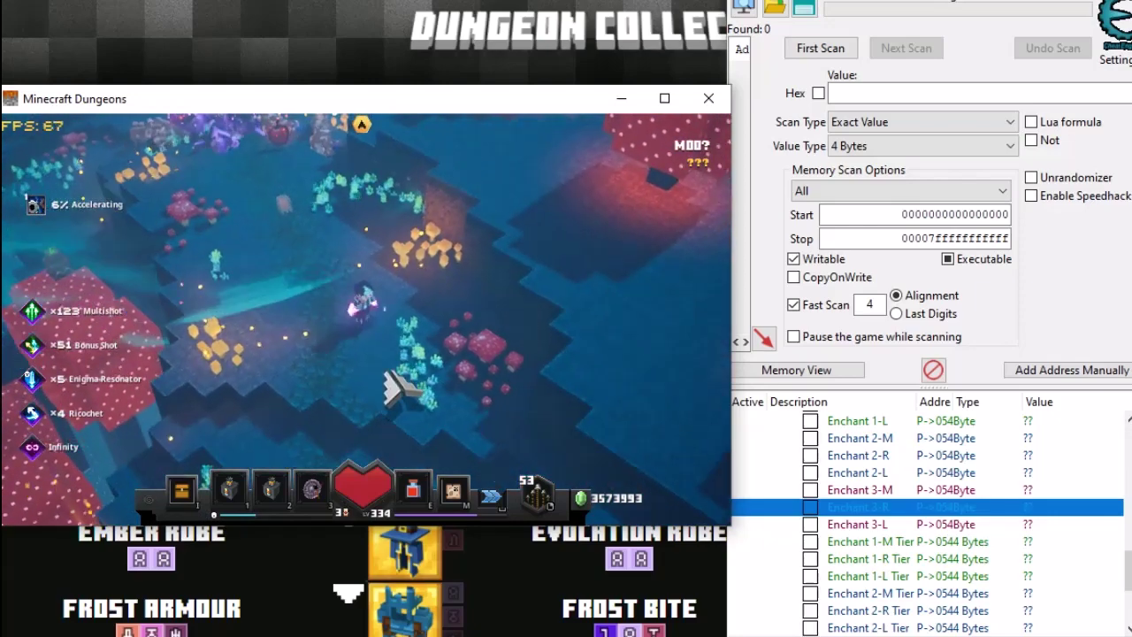
Select the equipped 136-power Harp Crossbow in the inventory and set its Enchant 3-R to Chain Reaction
key(i)
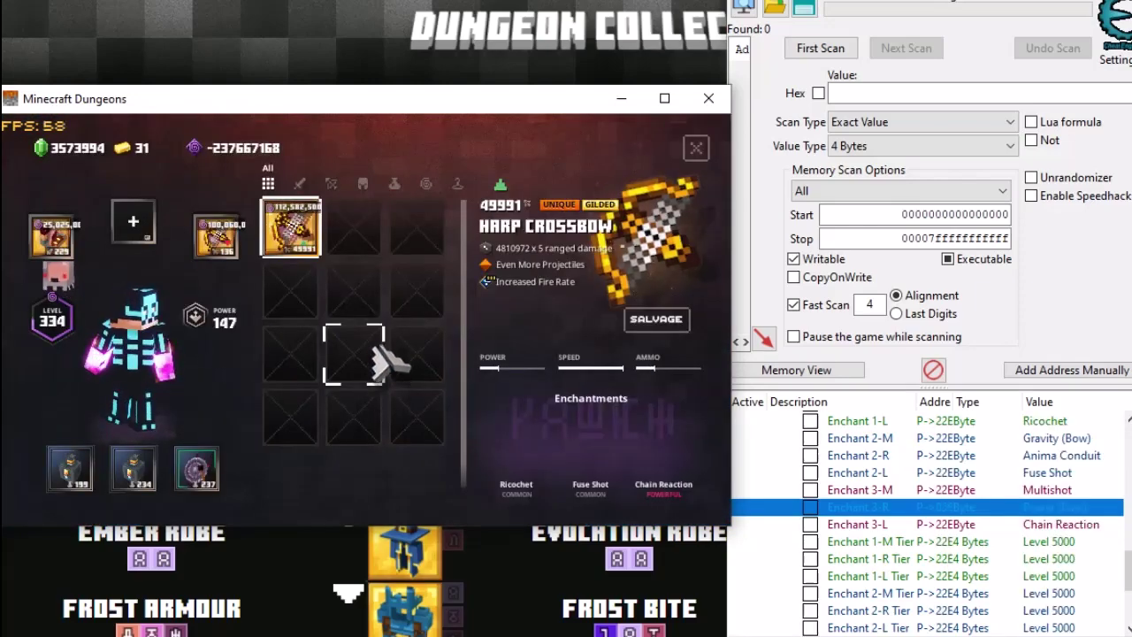
click(225, 237)
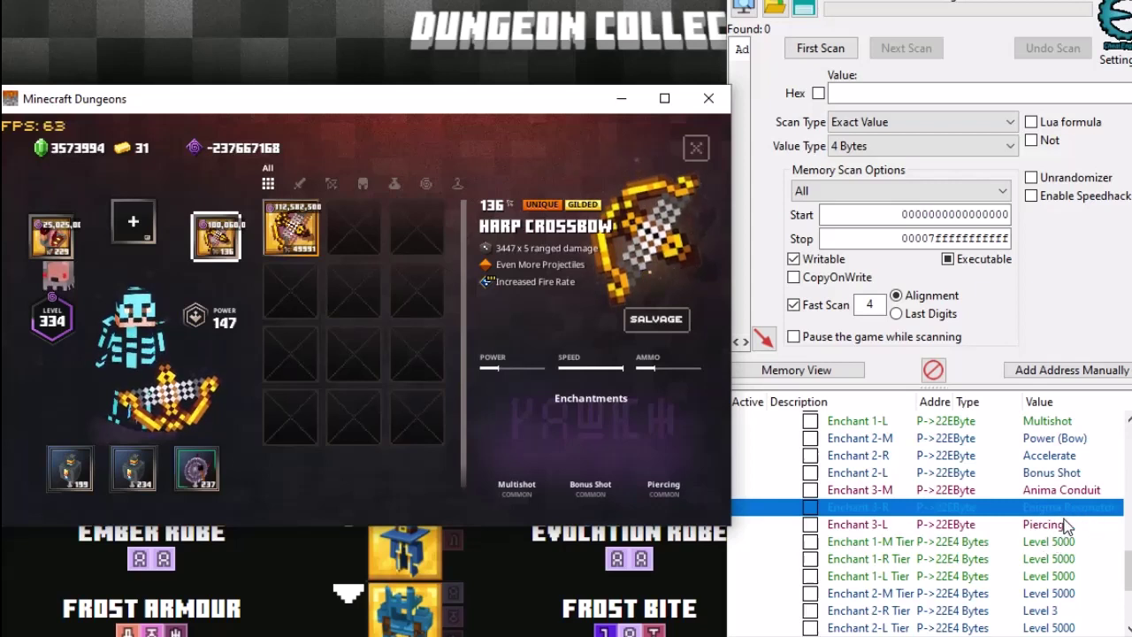
double_click(1060, 511)
click(712, 400)
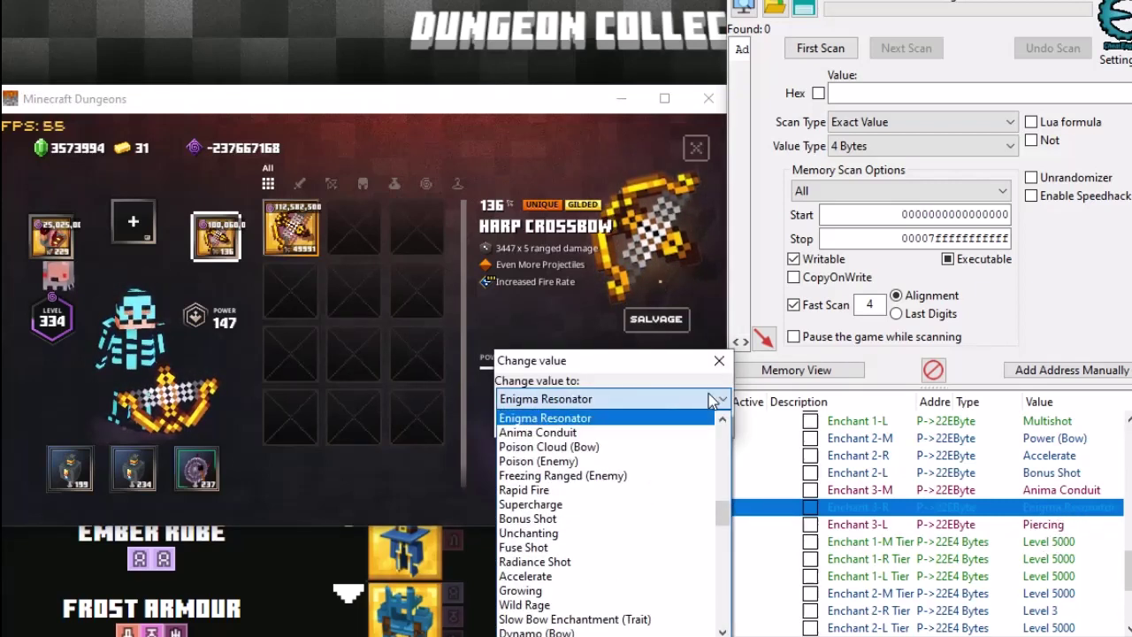
key(c)
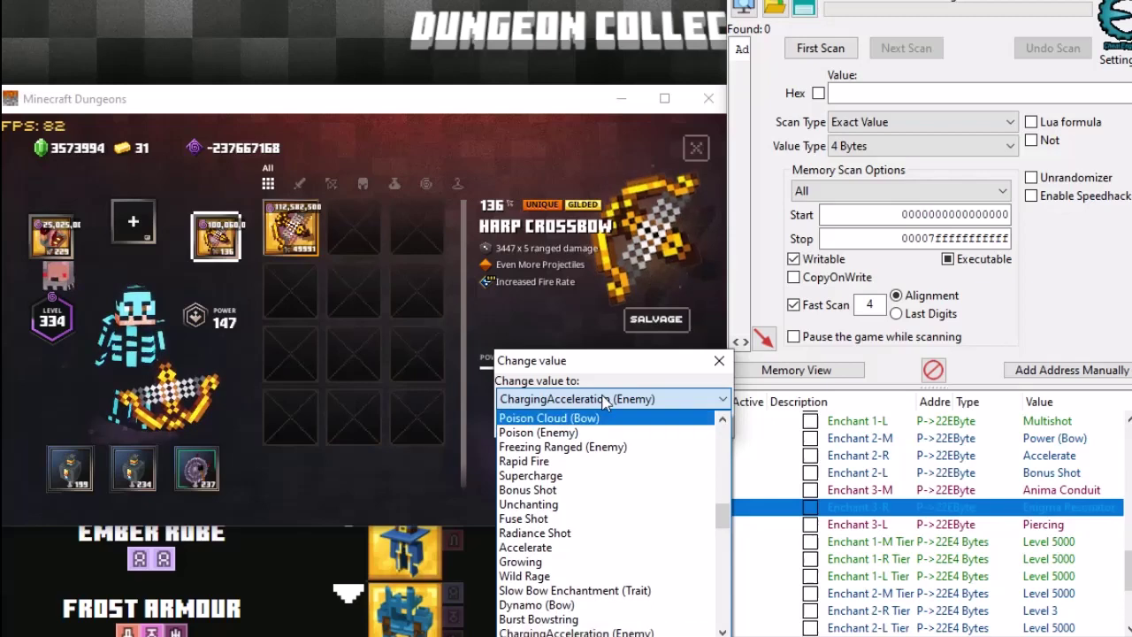
key(c)
key(c)
key(c)
key(c)
key(c)
key(c)
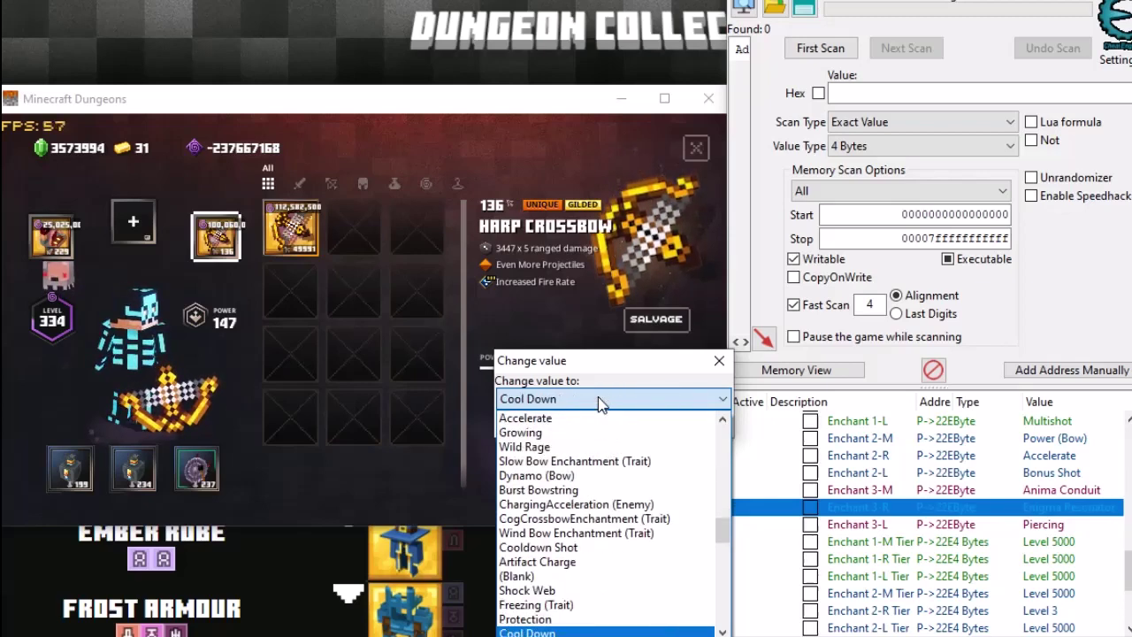
key(c)
key(c)
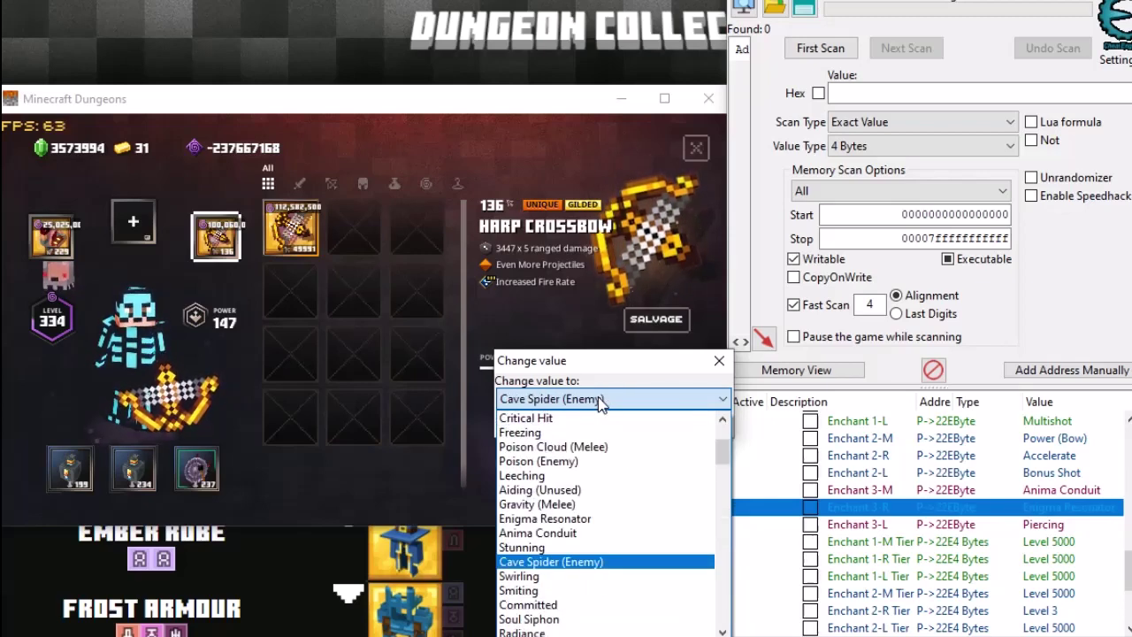
key(c)
key(c)
key(c)
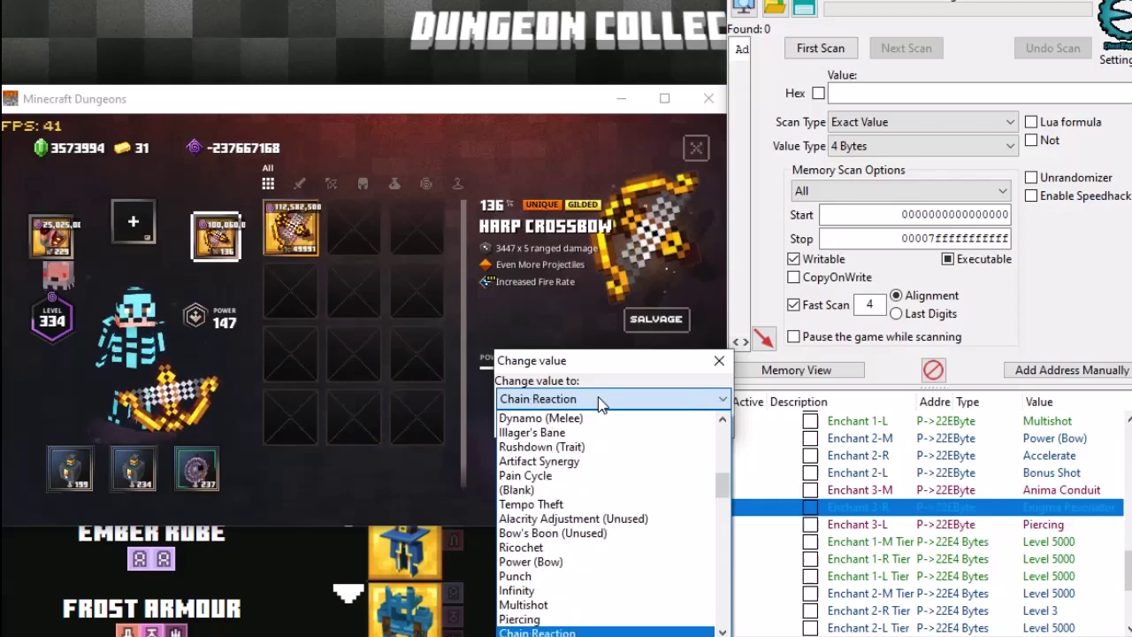
key(Return)
key(Return)
Unequip and re-equip the 136-power Harp Crossbow to refresh it, and select it again
click(218, 234)
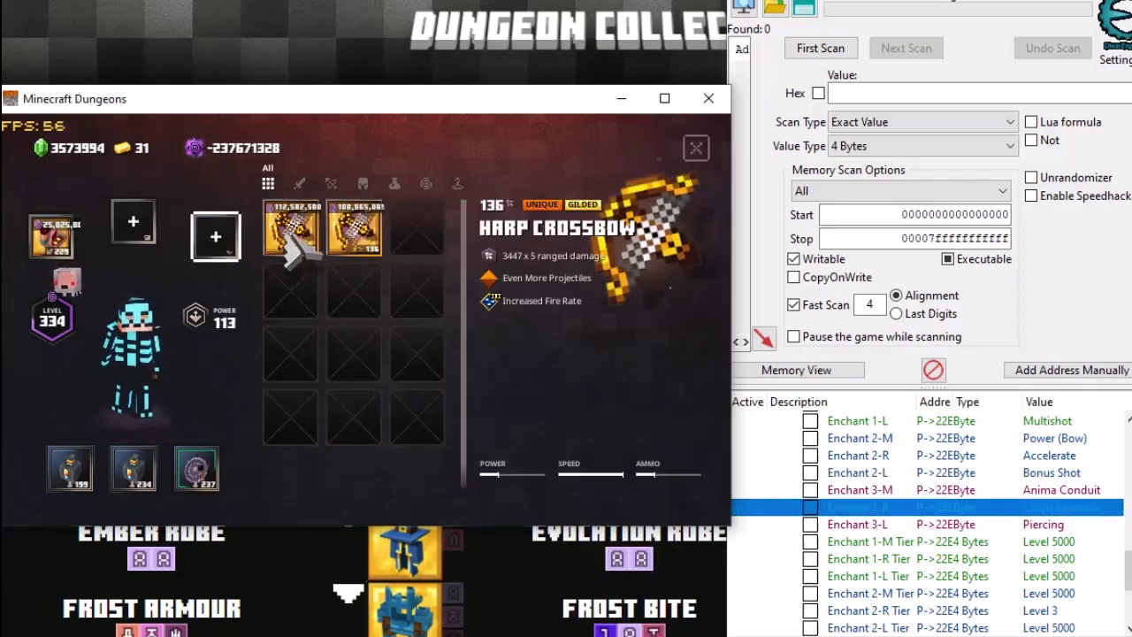
double_click(348, 233)
click(232, 243)
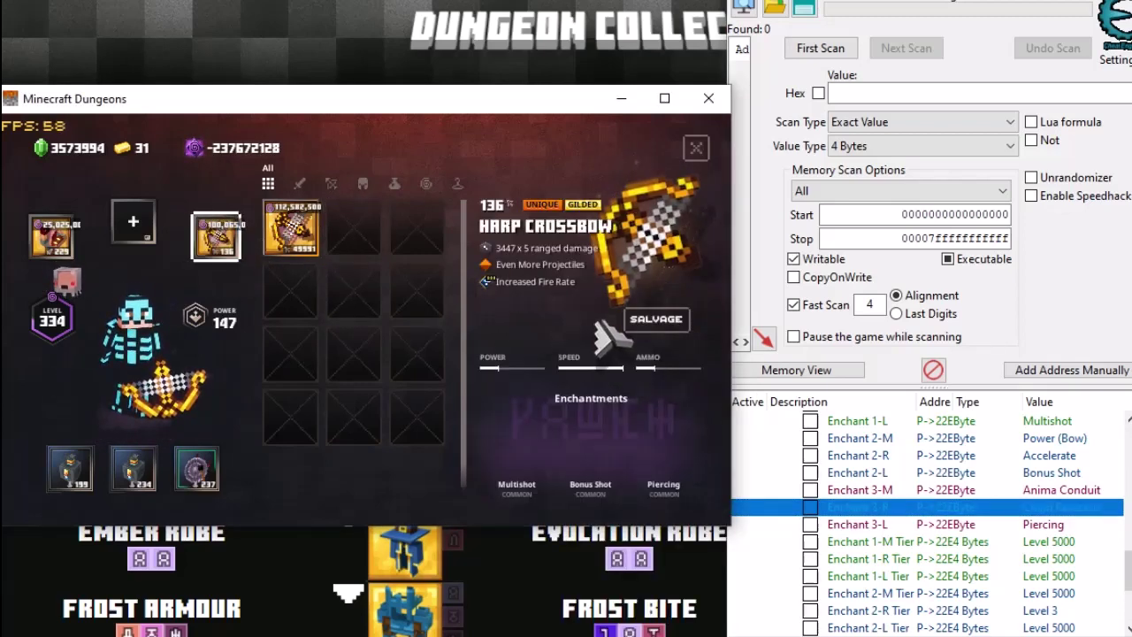
Set the crossbow's Enchant 3-M to Mob Resurrection Aura (Enemy)
double_click(1062, 489)
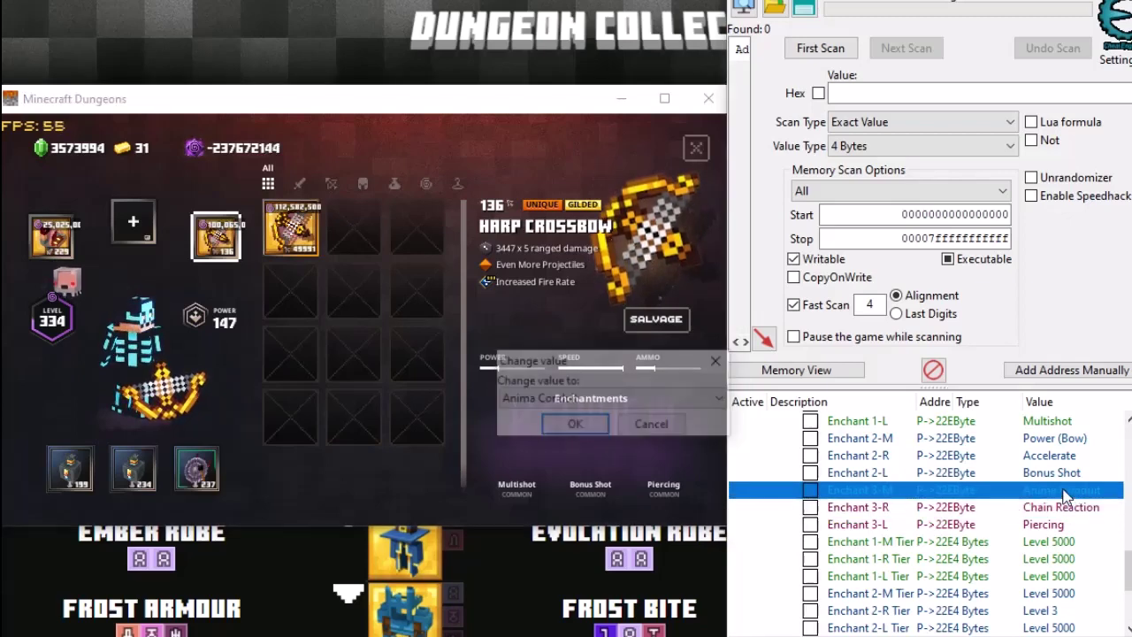
click(724, 400)
scroll(724, 517, down, 5)
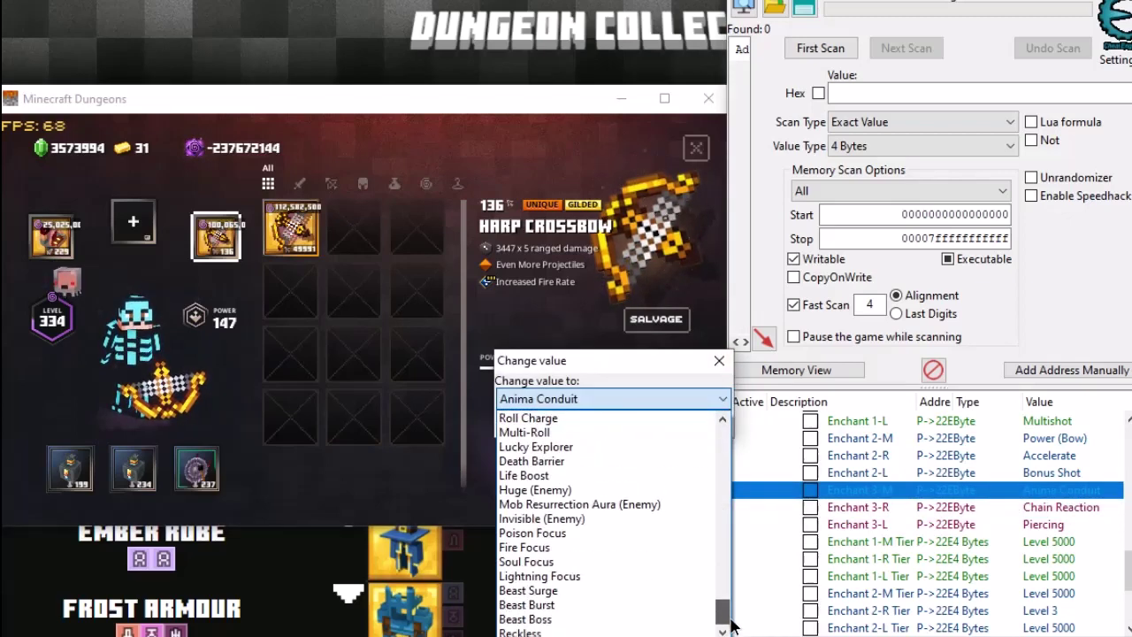
click(585, 509)
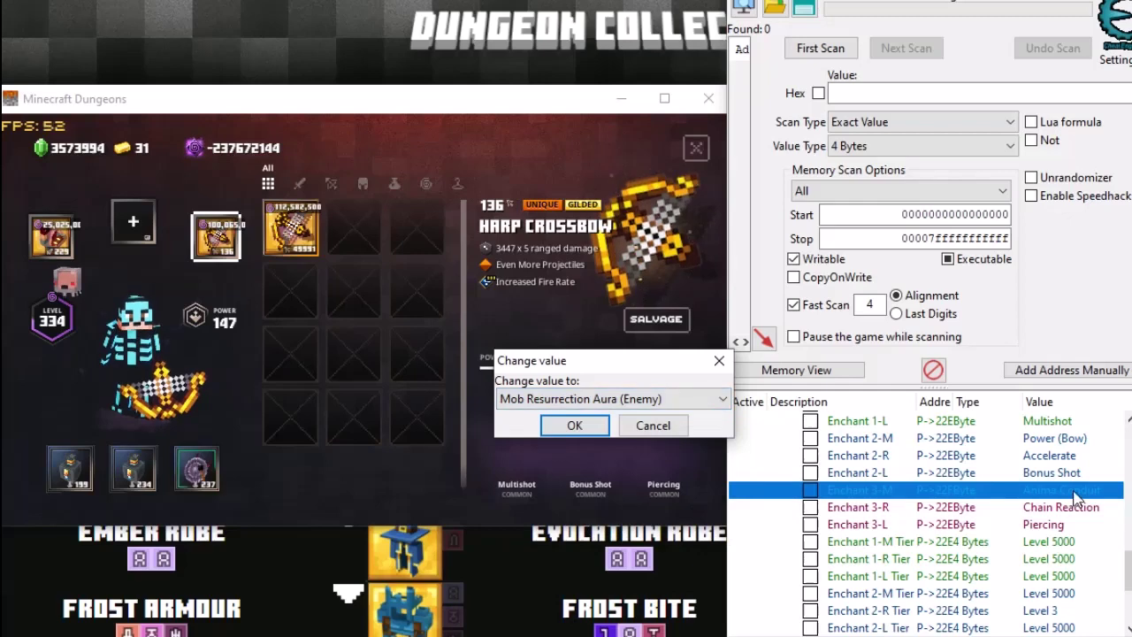
click(577, 425)
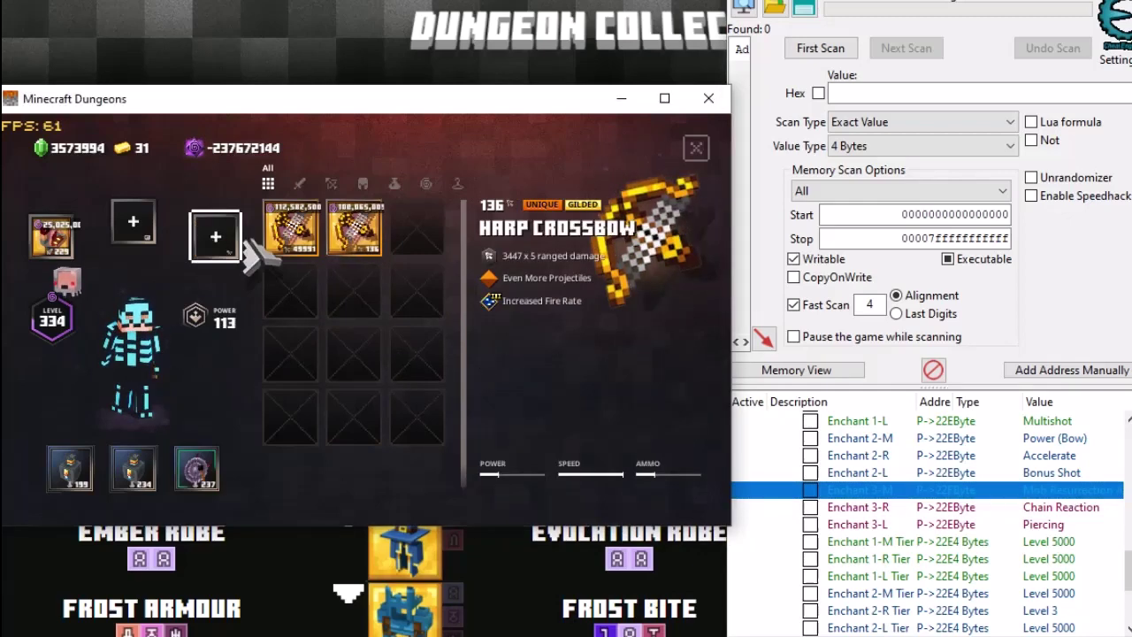
Return to the mission and shoot the red cows with the edited Harp Crossbow to test the changed enchantments
key(i)
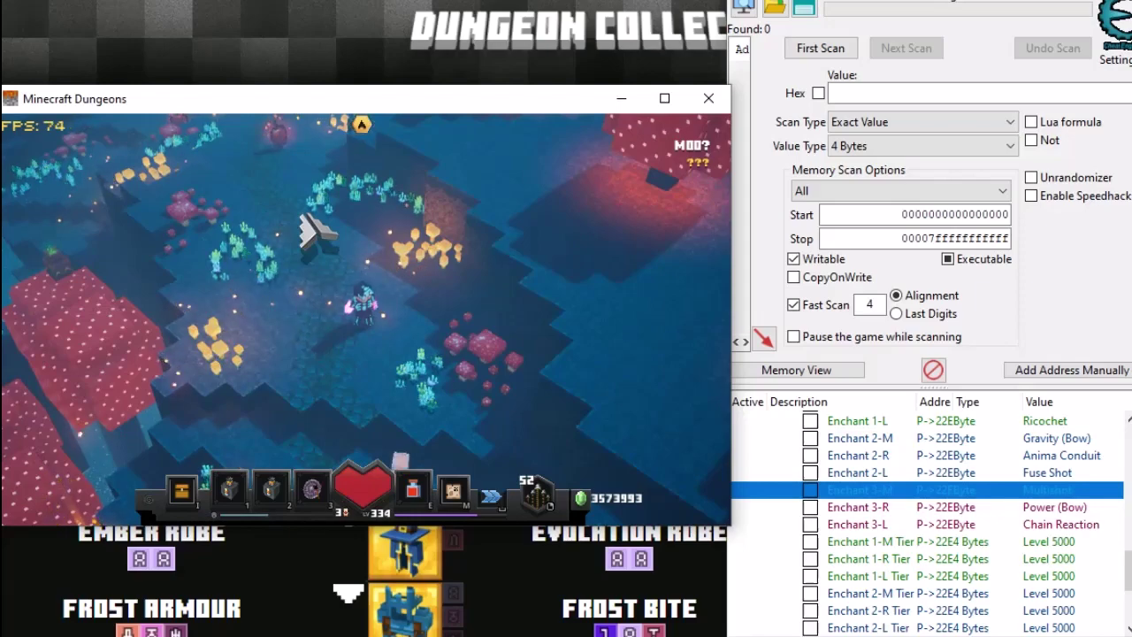
drag(282, 201, 451, 288)
right_click(481, 223)
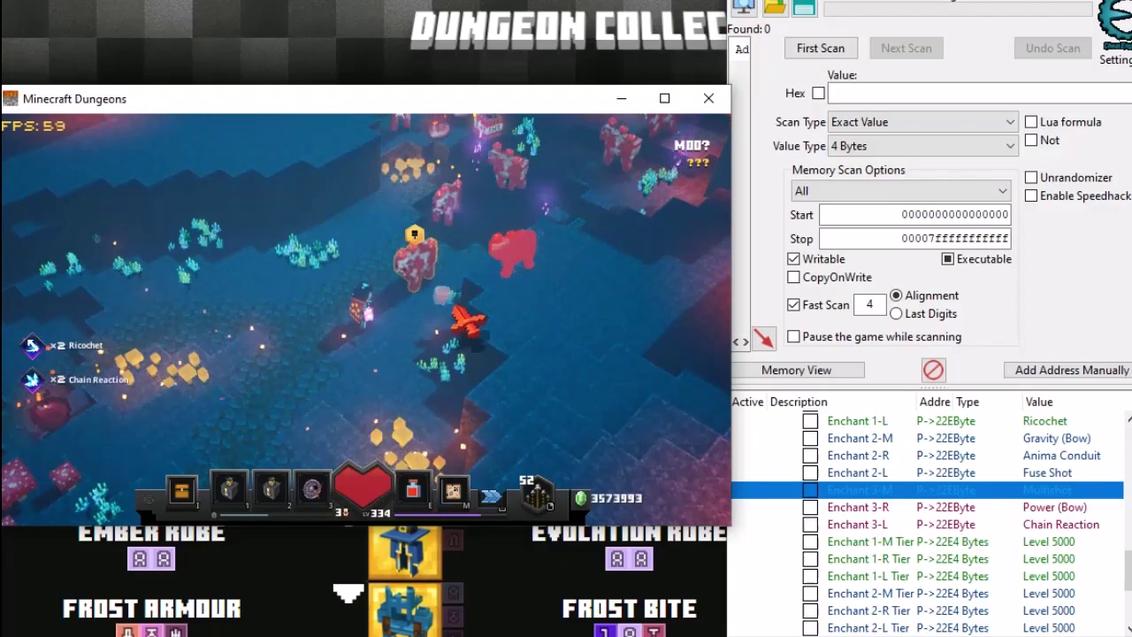
right_click(451, 247)
right_click(546, 221)
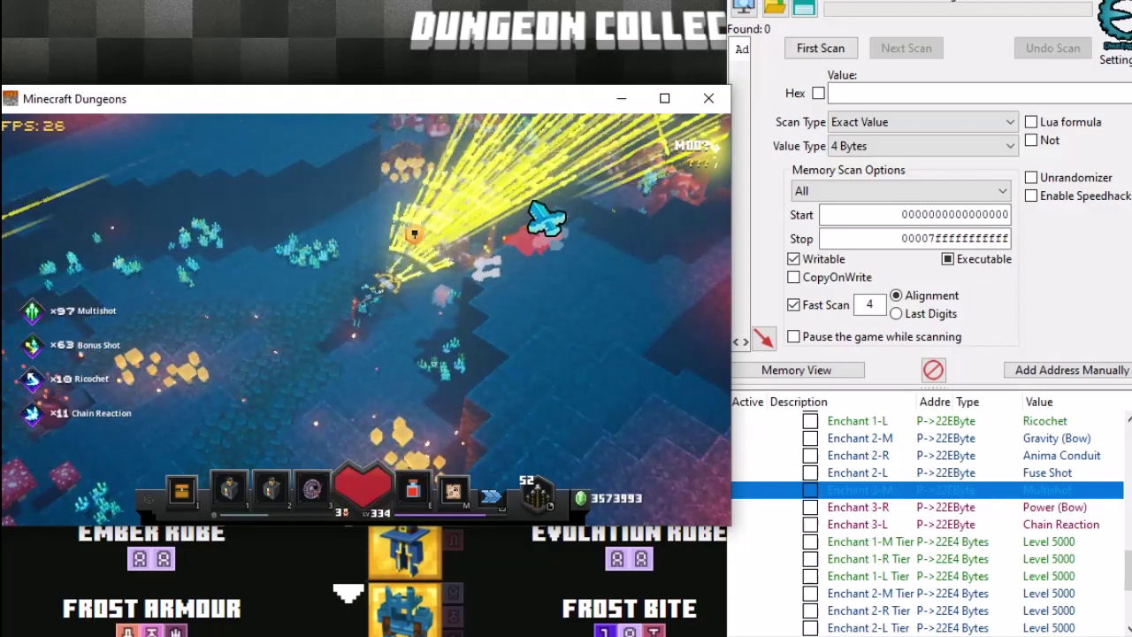
Advance across the blue field towards the giant red mushrooms, shooting the mobs with the Multishot-edited Harp Crossbow
right_click(377, 309)
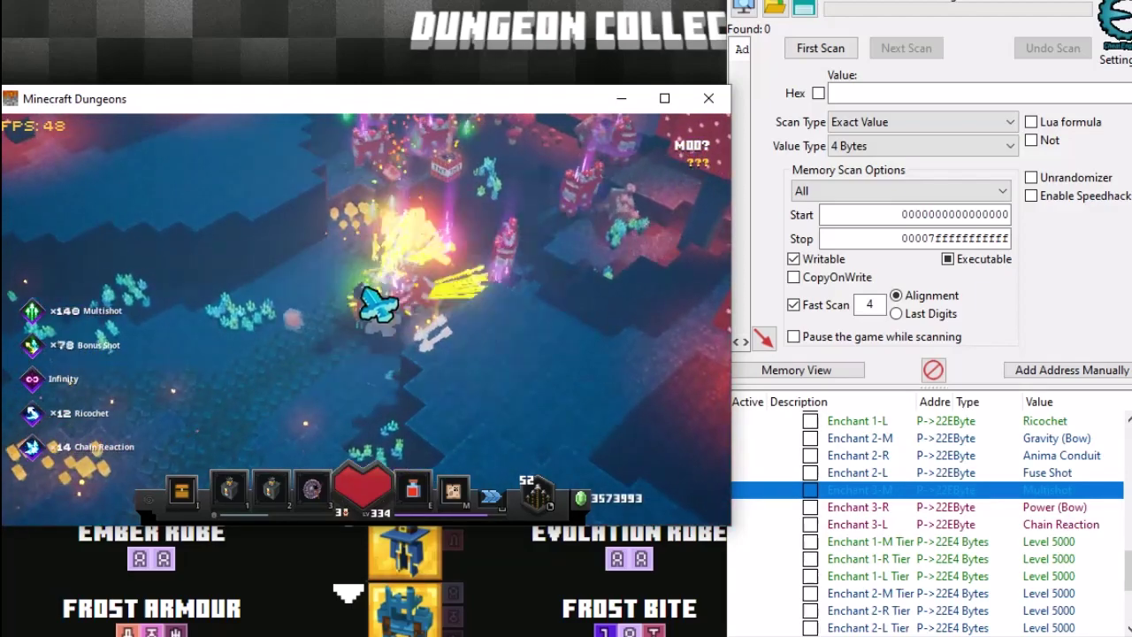
right_click(457, 215)
right_click(586, 222)
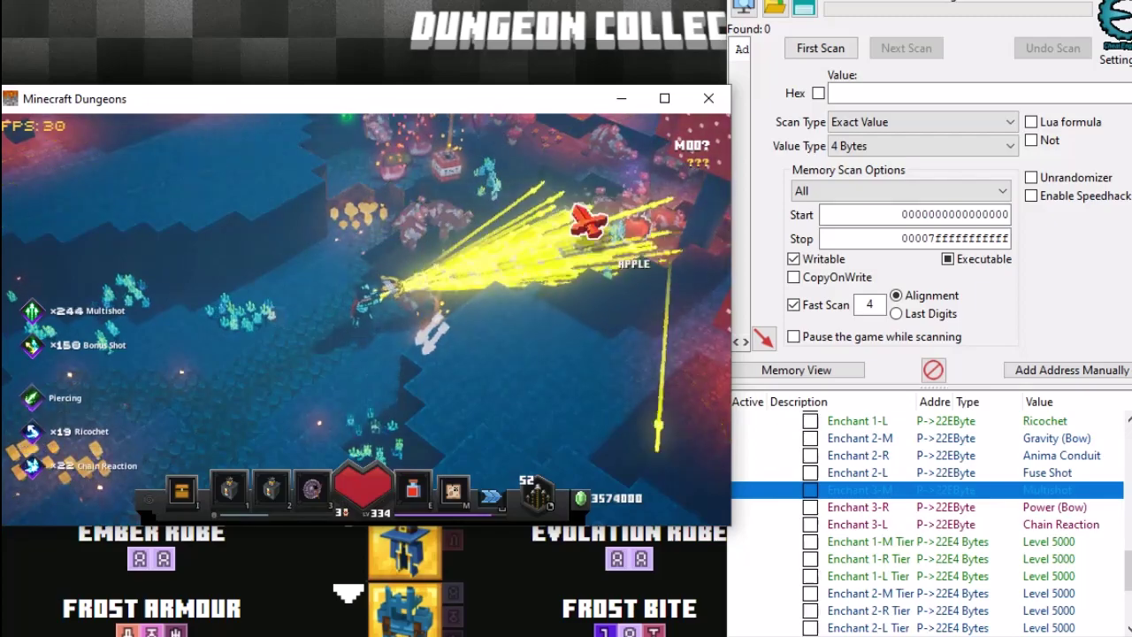
right_click(336, 222)
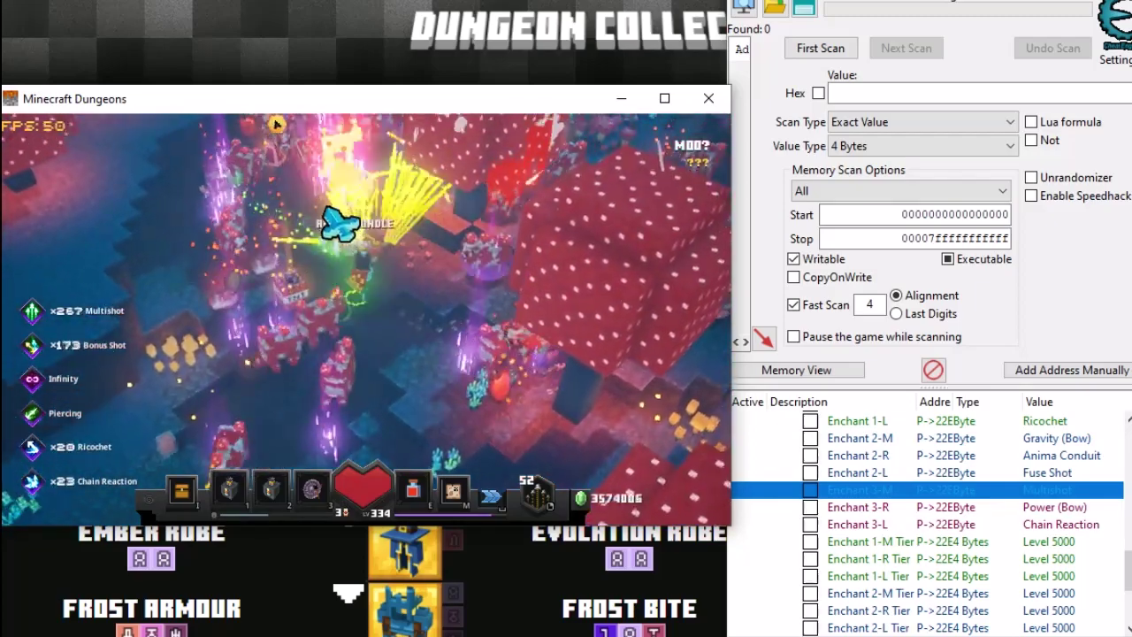
right_click(504, 268)
right_click(281, 232)
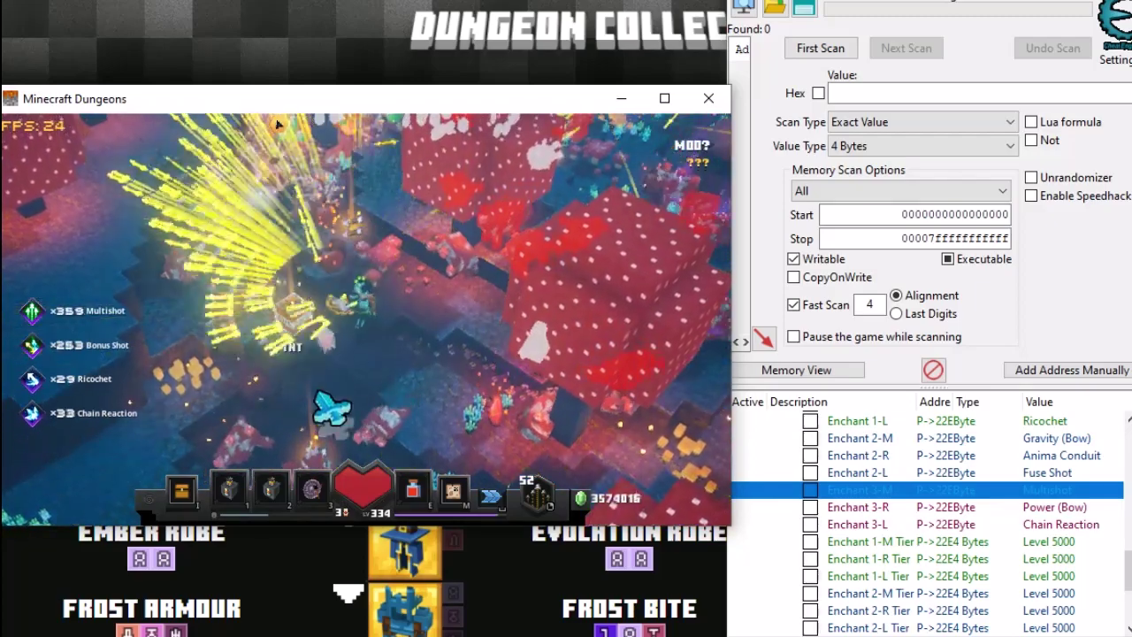
Hold position beside the TNT and giant red mushrooms, firing the Harp Crossbow repeatedly at the surrounding red cows to test its enchantments
right_click(324, 406)
right_click(465, 247)
right_click(296, 336)
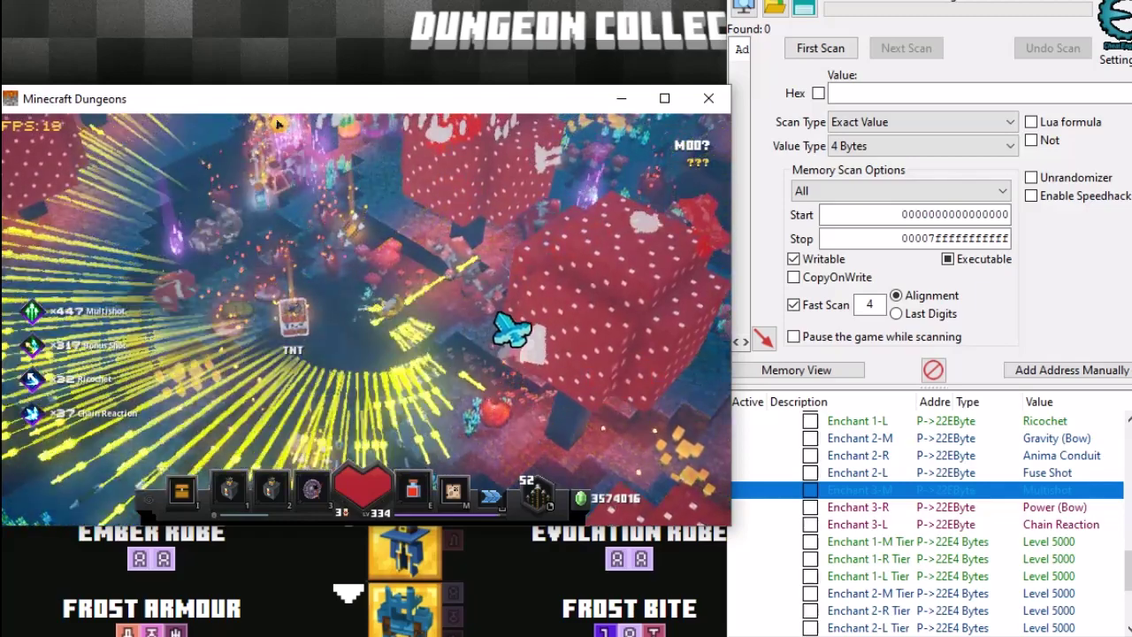
right_click(495, 285)
right_click(278, 125)
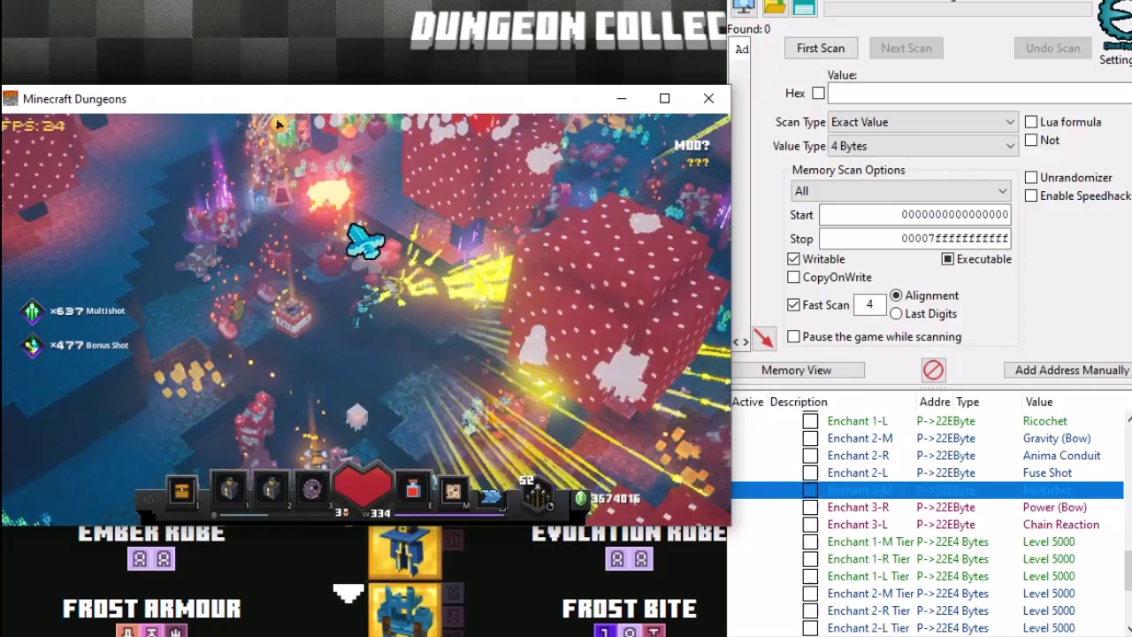
right_click(278, 124)
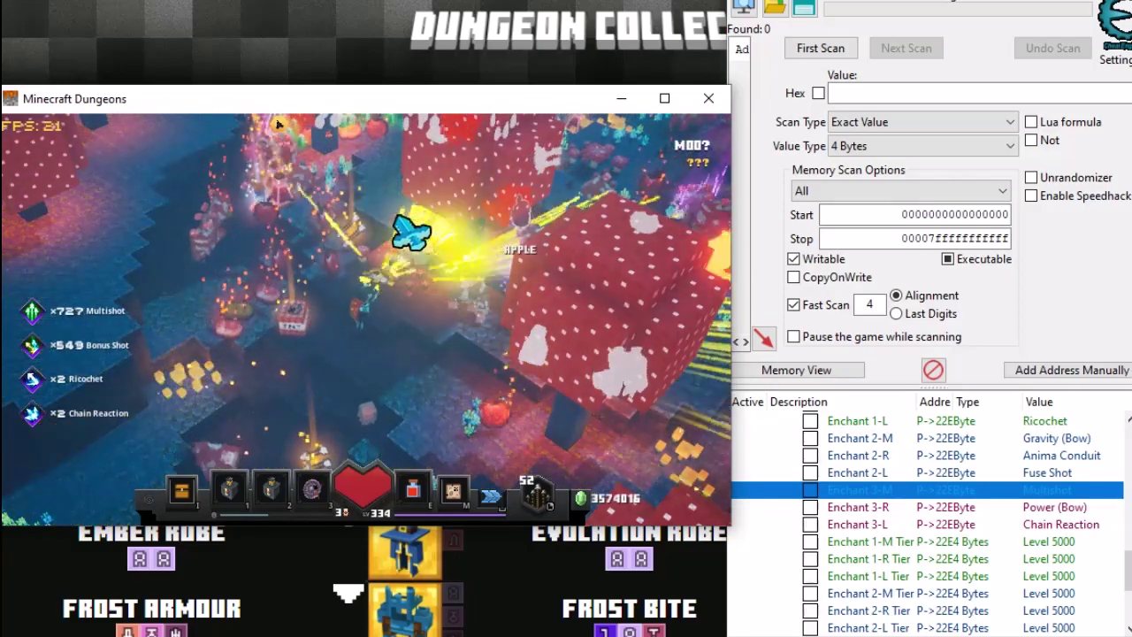
right_click(278, 125)
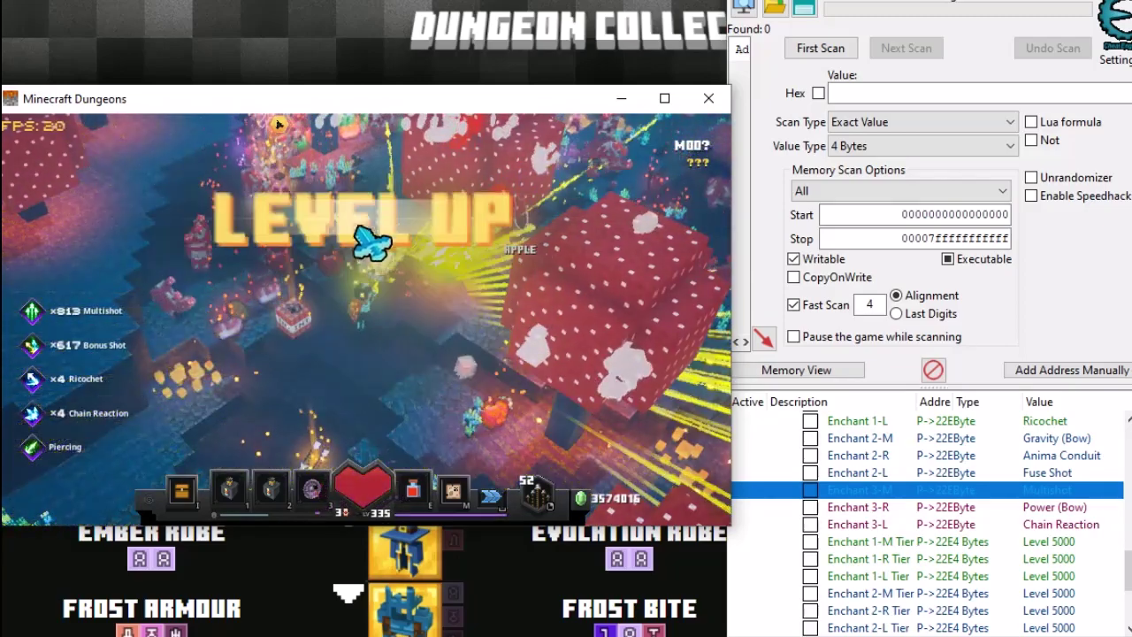
right_click(277, 125)
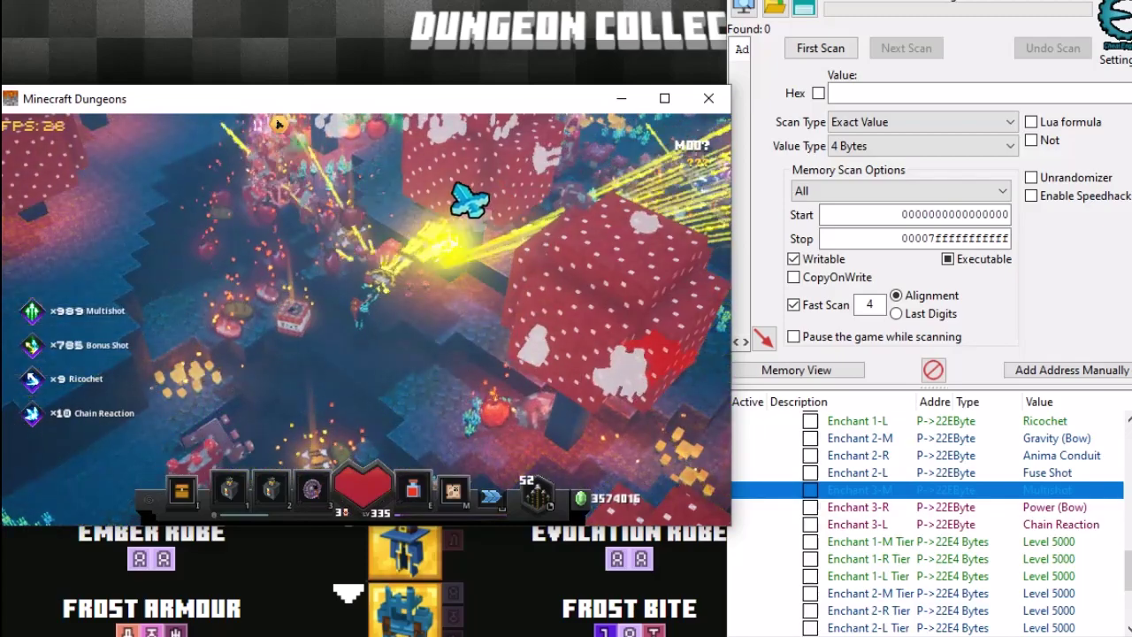
right_click(281, 288)
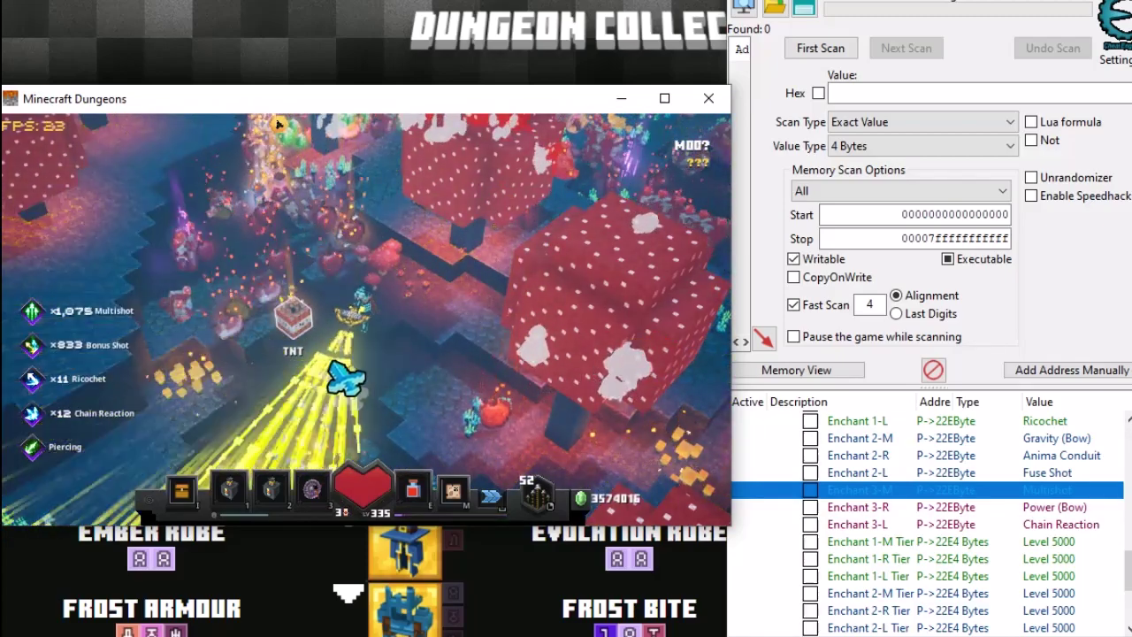
right_click(278, 125)
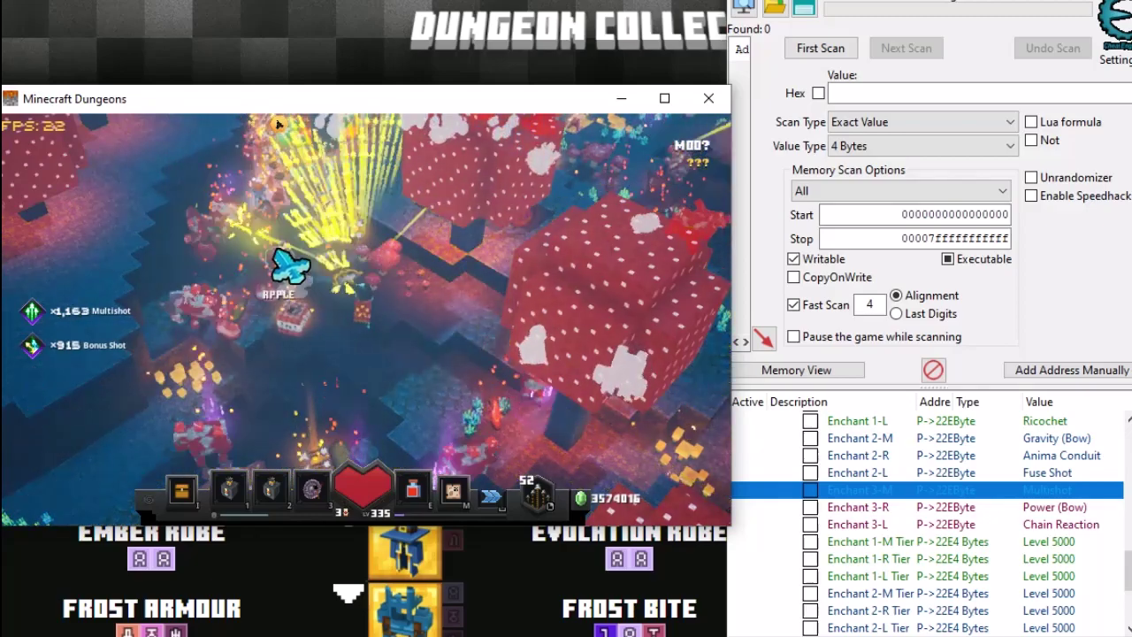
right_click(285, 305)
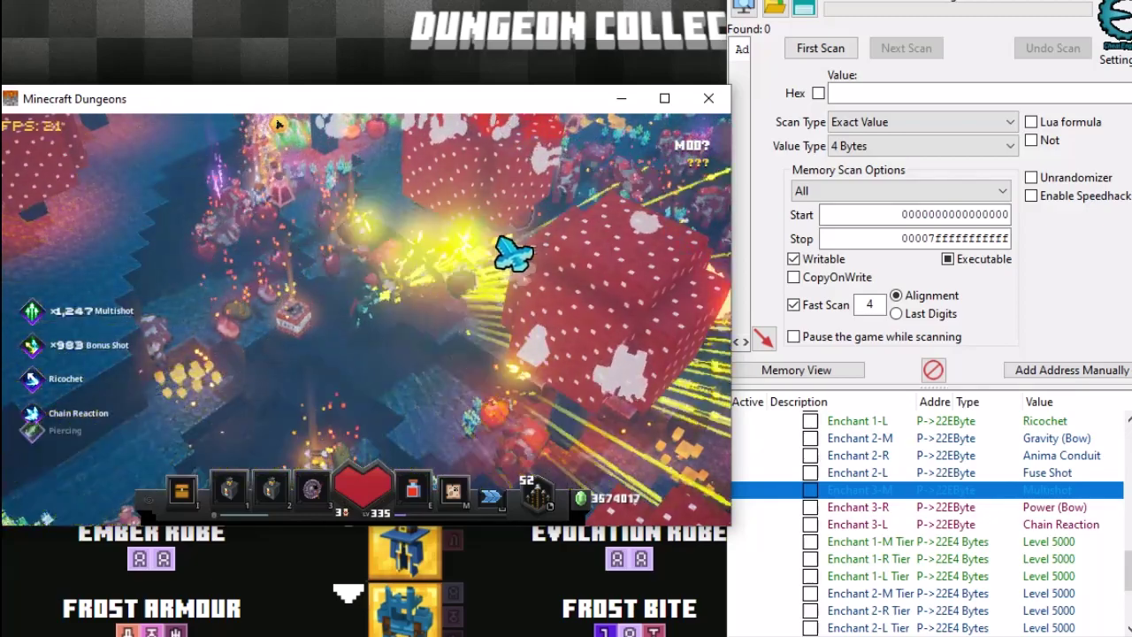
right_click(278, 124)
right_click(278, 124)
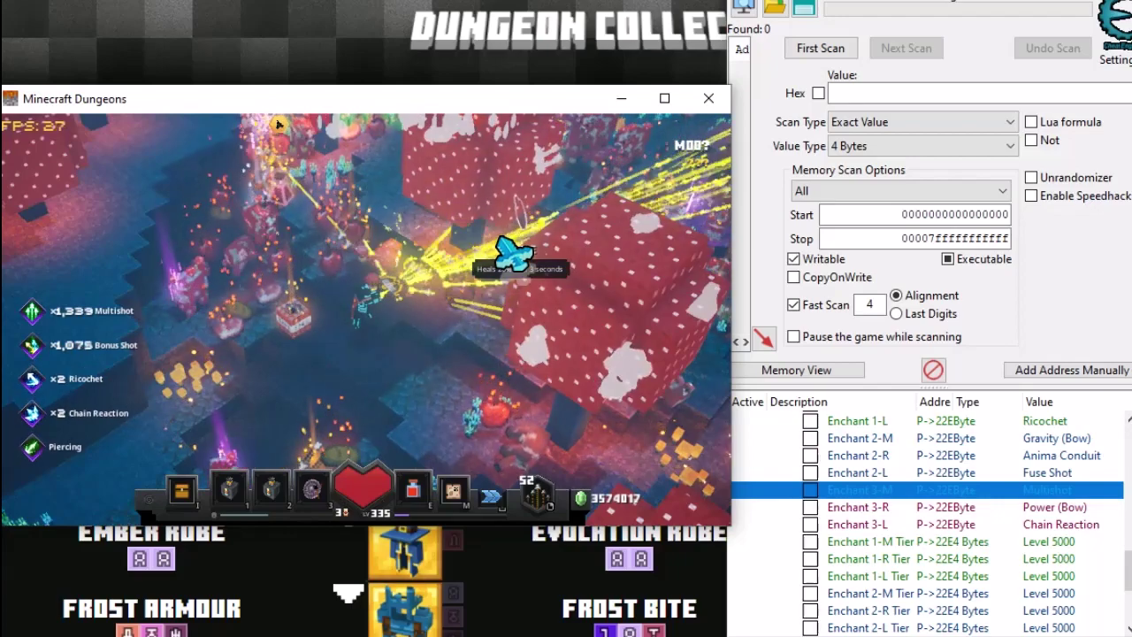
right_click(278, 124)
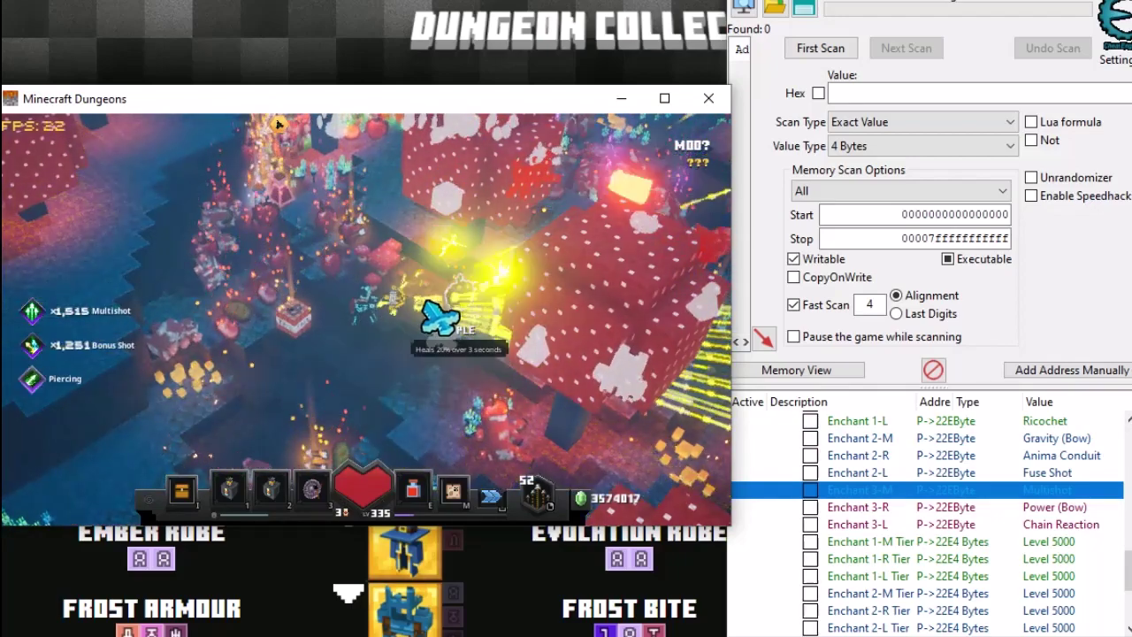
right_click(277, 125)
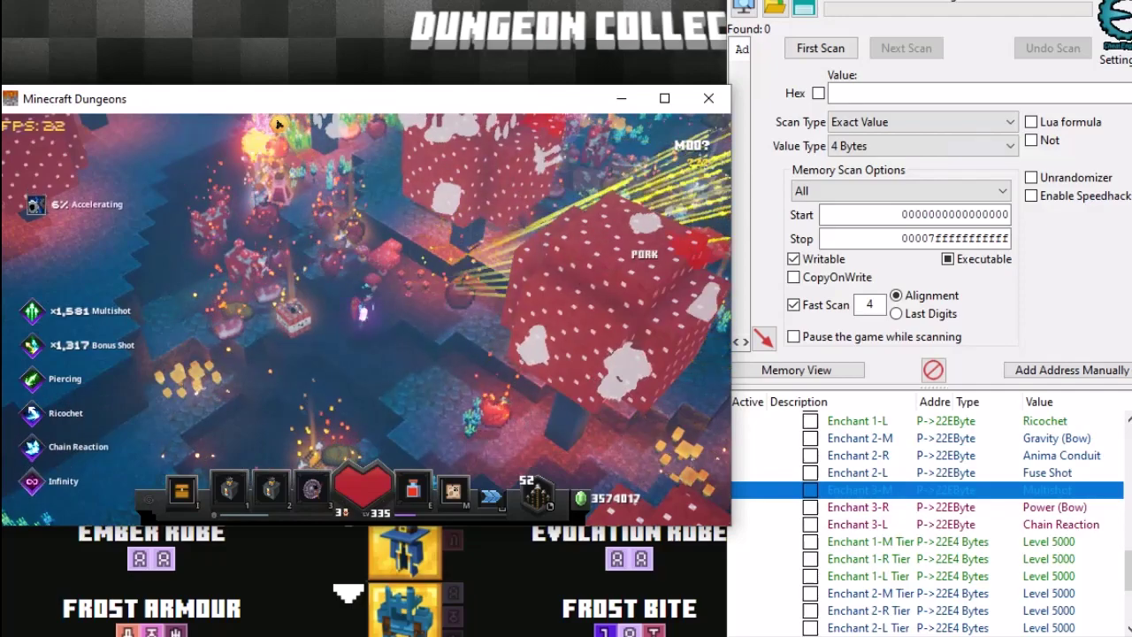